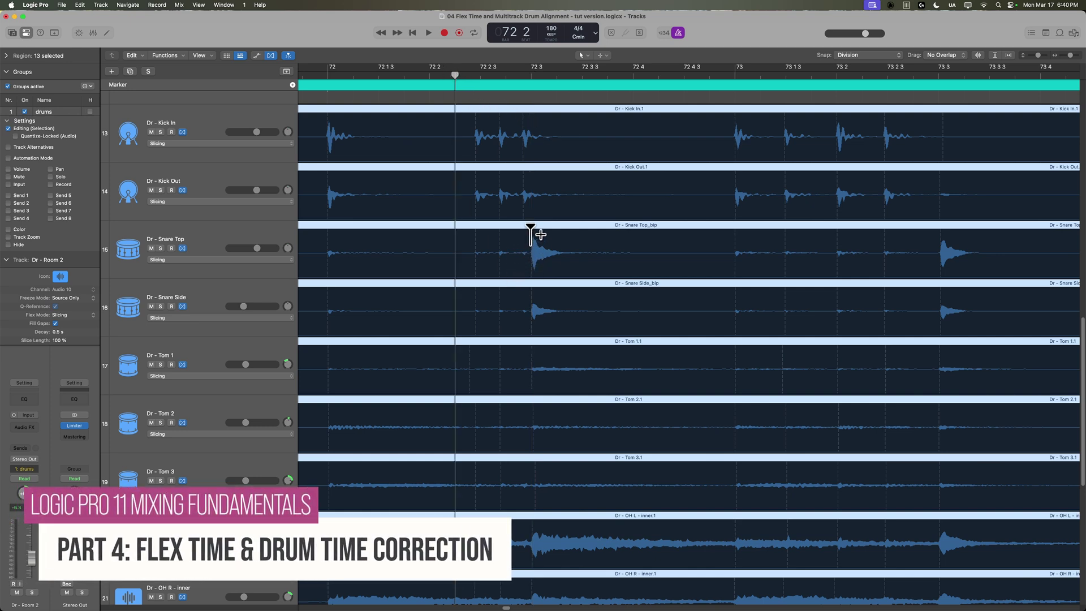
Pin the 72 3 snare hit and the first kick before it with flex markers, and move the two kicks between them slightly earlier with Snap off.
{"action": "left_click", "coordinate": [531, 235]}
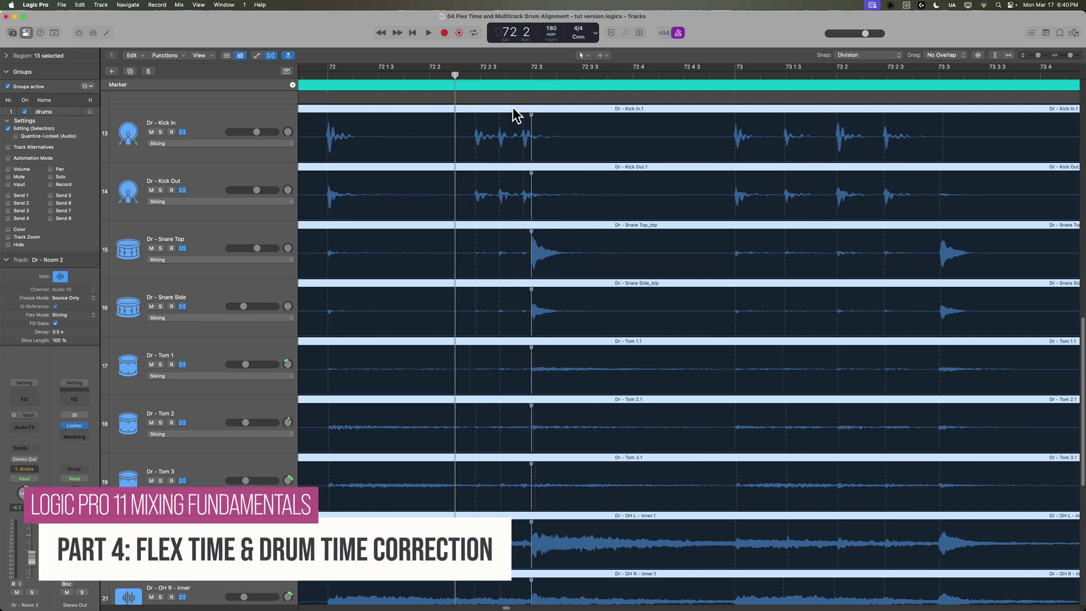
{"action": "left_click", "coordinate": [475, 114]}
{"action": "left_click", "coordinate": [840, 55]}
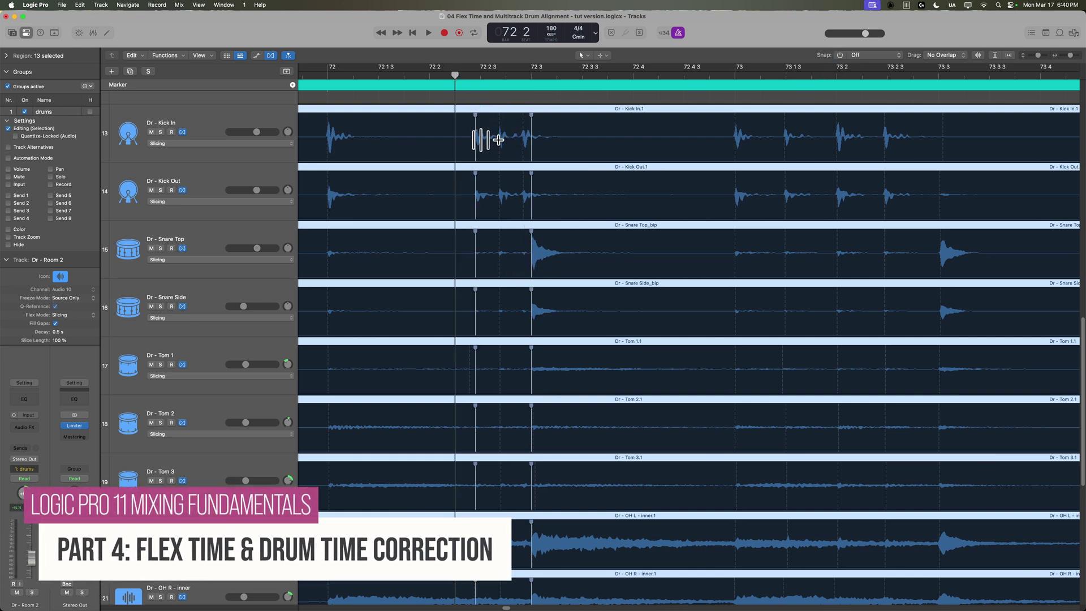
{"action": "left_click", "coordinate": [496, 116]}
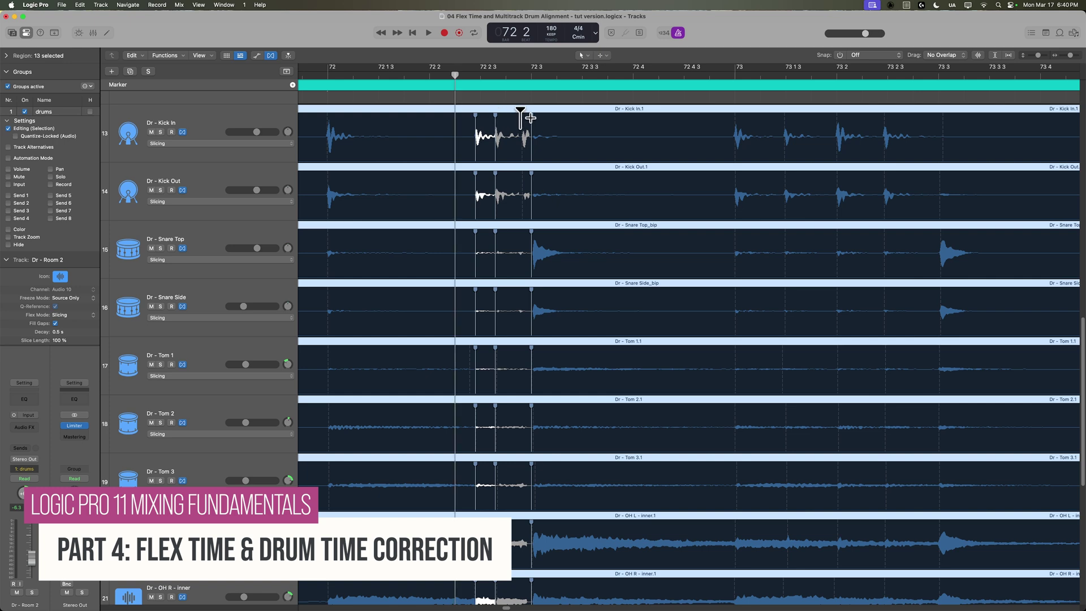
{"action": "left_click", "coordinate": [515, 119]}
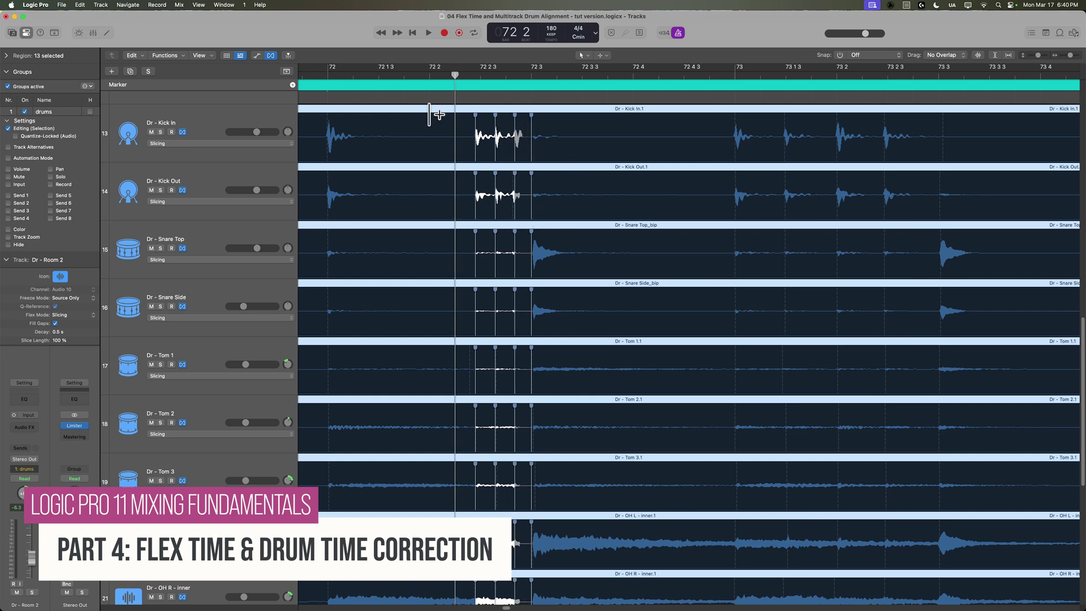
Play back the flexed drums from bar 72 into bar 75 to check the timing.
{"action": "left_click", "coordinate": [328, 73]}
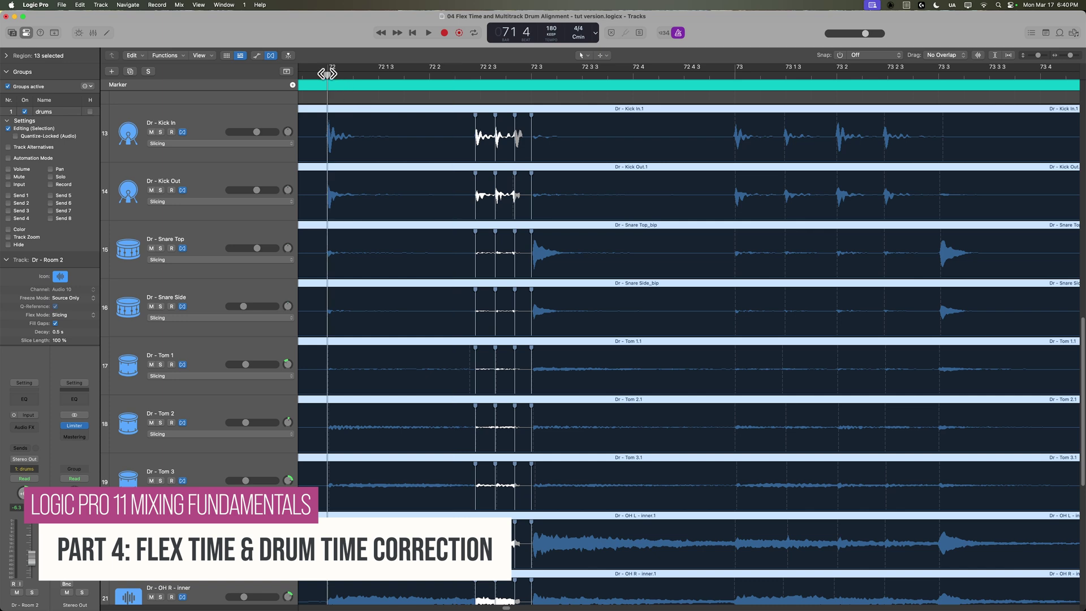
{"action": "key", "text": "space"}
{"action": "key", "text": "space"}
{"action": "key", "text": "space"}
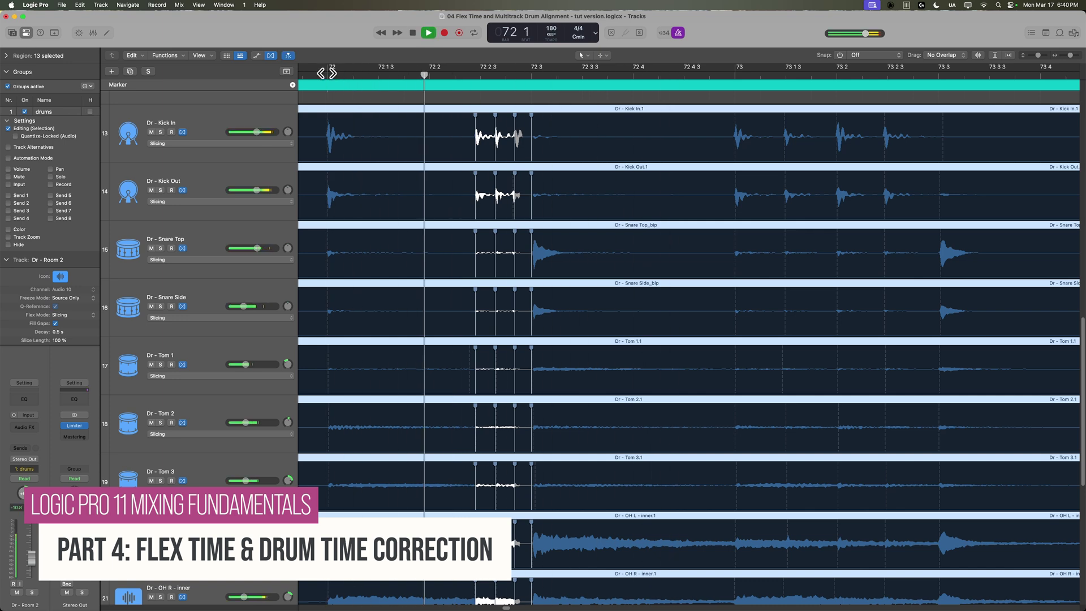
{"action": "key", "text": "space"}
{"action": "key", "text": "space"}
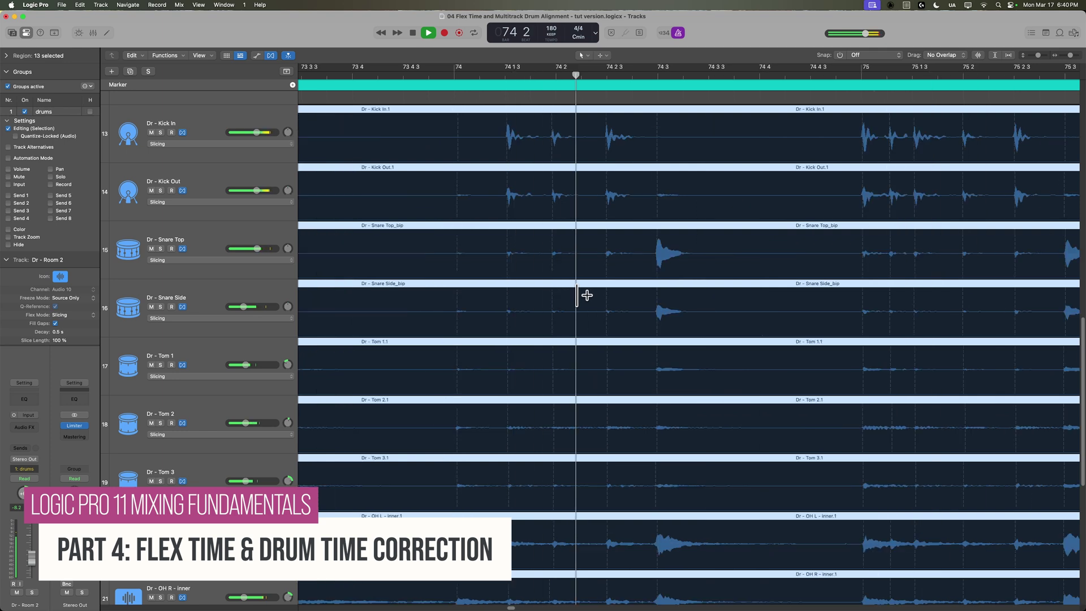
{"action": "key", "text": "space"}
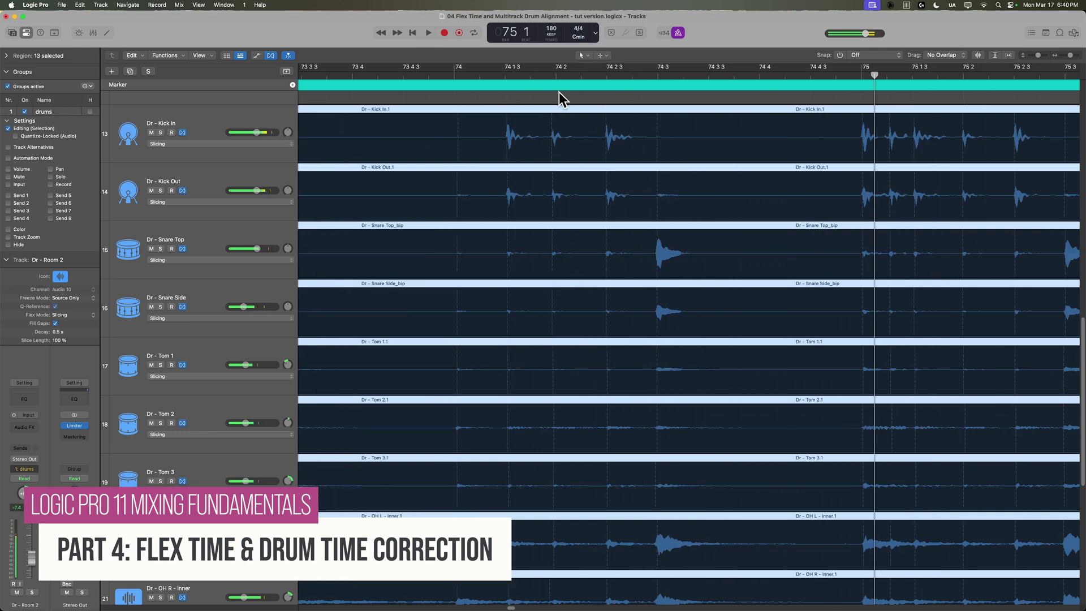
Flex the kick hit near 74 2 slightly later between its neighbouring kicks, and play the passage through to bar 81.
{"action": "left_click", "coordinate": [552, 145]}
{"action": "left_click_drag", "start_coordinate": [553, 118], "coordinate": [555, 119]}
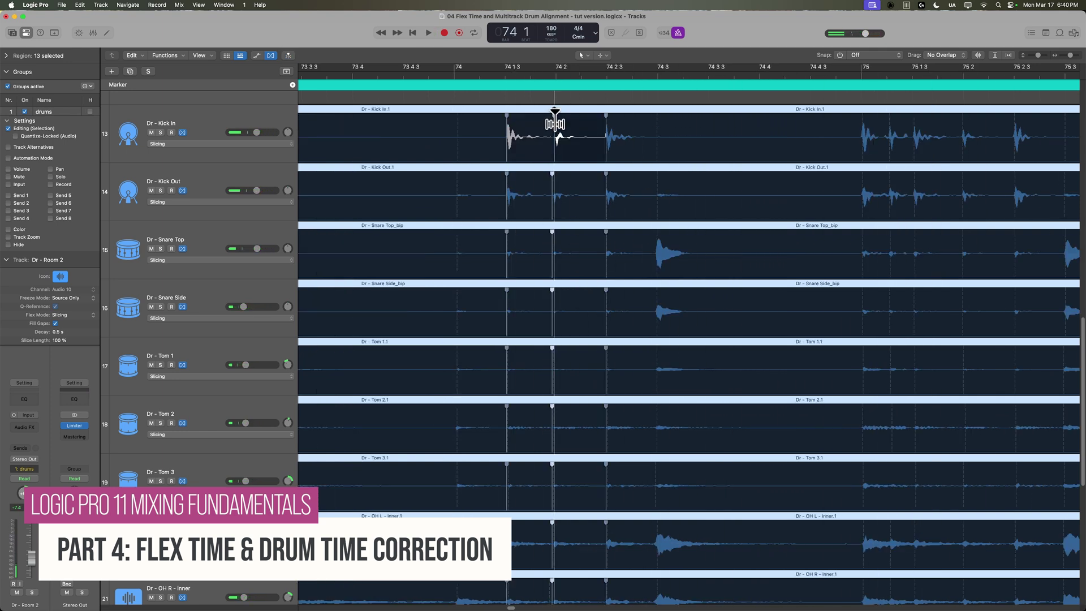
{"action": "double_click", "coordinate": [428, 77]}
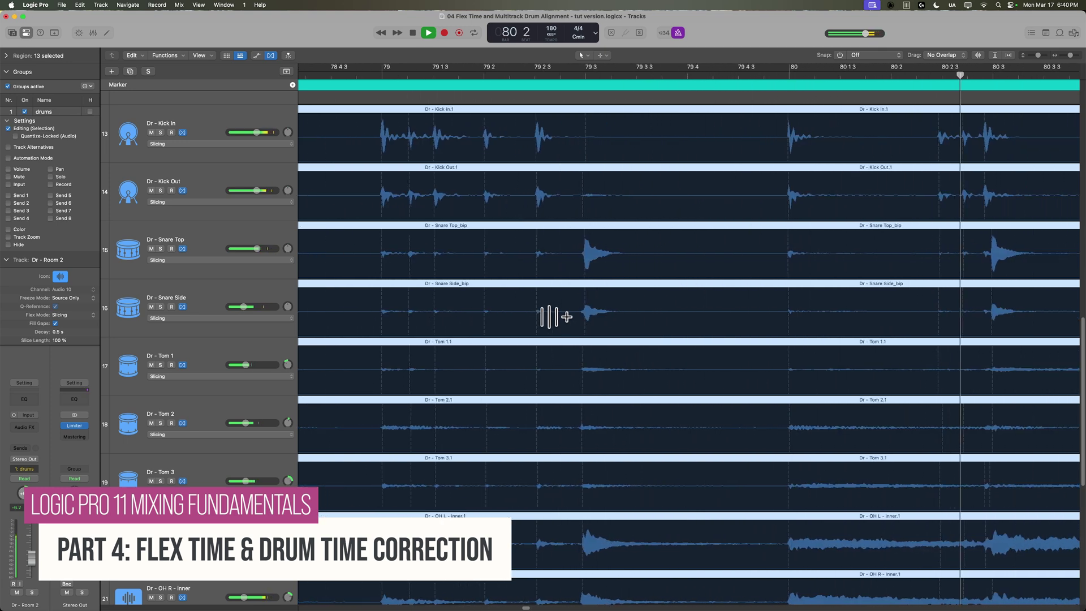
{"action": "key", "text": "space"}
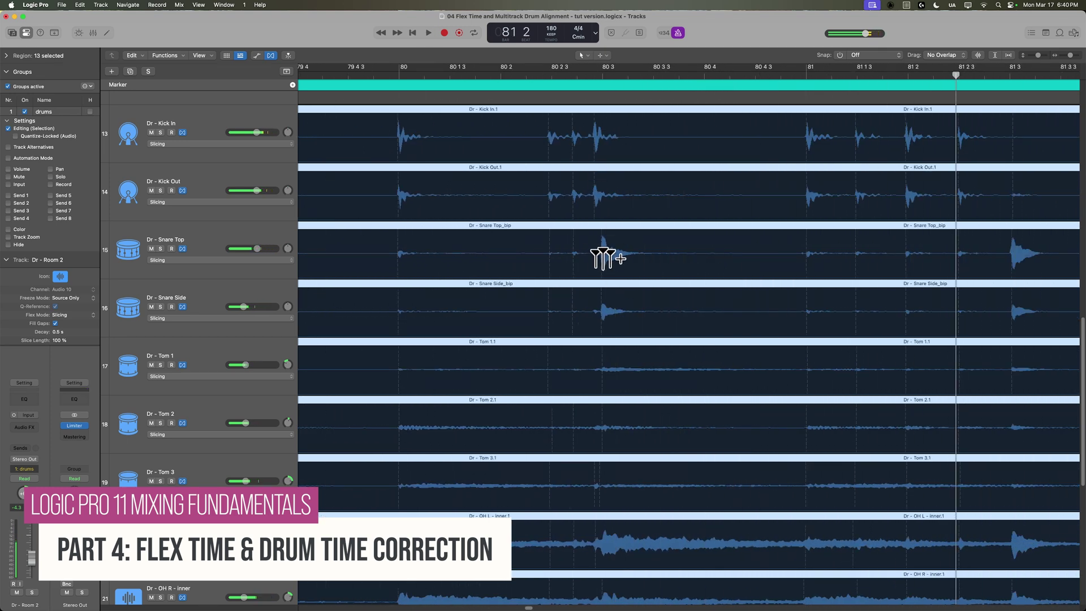
Move the middle kick before 80 3 slightly earlier, and with Snap set to Division align the 80 3 snare and pin the bar 81 kick.
{"action": "left_click", "coordinate": [574, 258]}
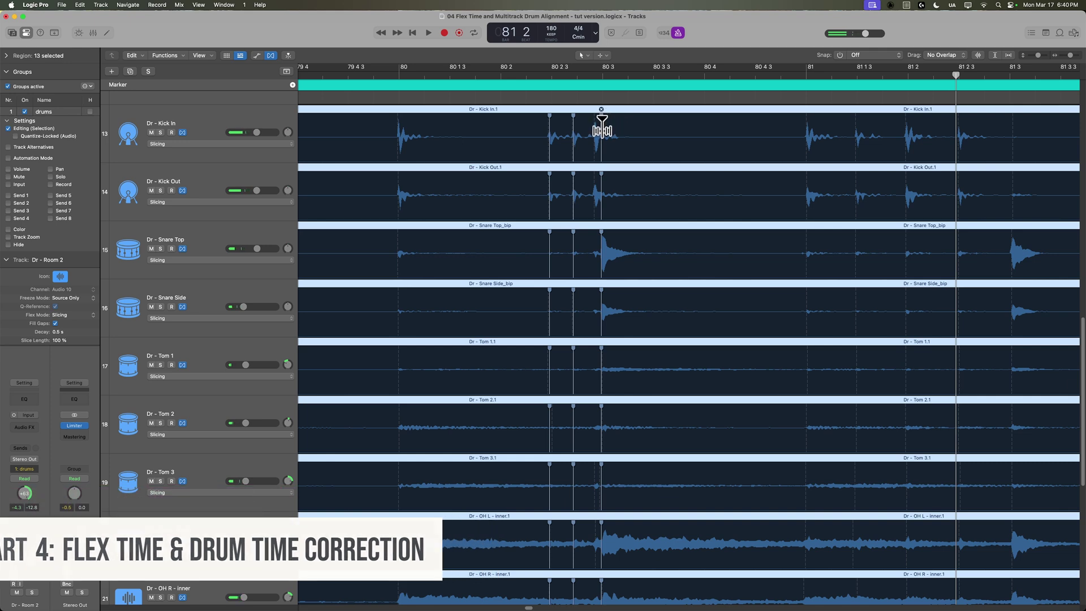
{"action": "left_click_drag", "start_coordinate": [573, 122], "coordinate": [570, 126]}
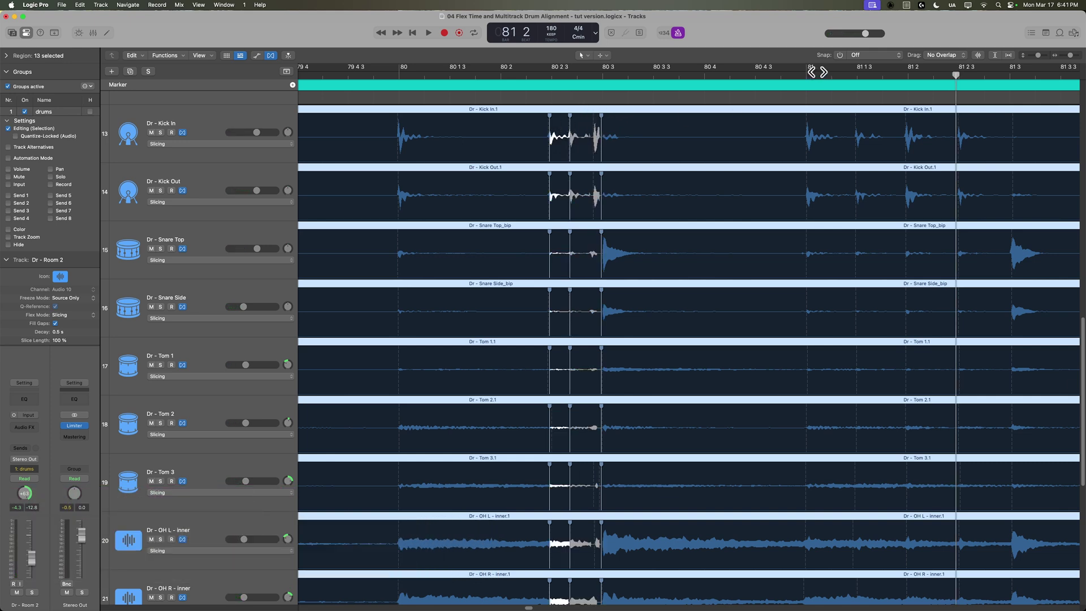
{"action": "left_click", "coordinate": [840, 55]}
{"action": "left_click_drag", "start_coordinate": [605, 242], "coordinate": [606, 242]}
{"action": "left_click", "coordinate": [808, 129]}
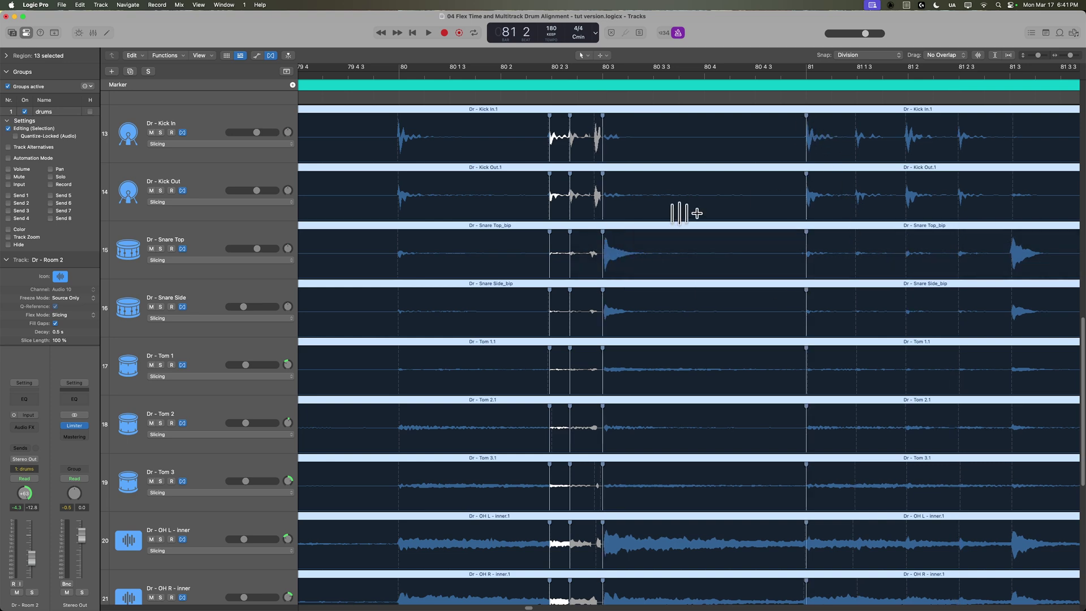
Turn Snap off, move the last kick before the 80 3 snare earlier, and play back from before bar 80.
{"action": "left_click", "coordinate": [848, 55]}
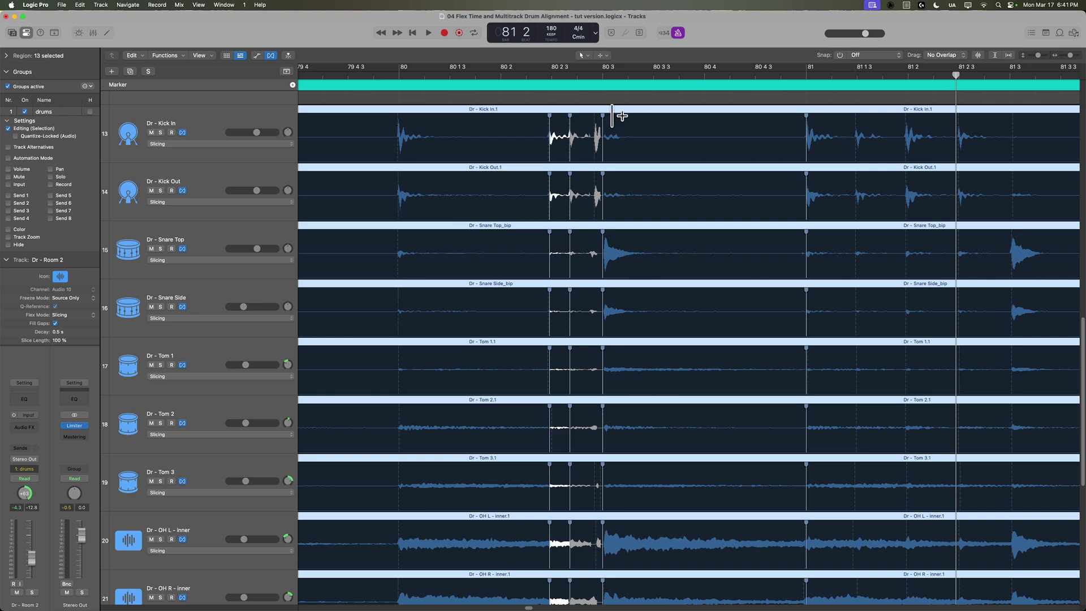
{"action": "left_click_drag", "start_coordinate": [598, 121], "coordinate": [587, 121]}
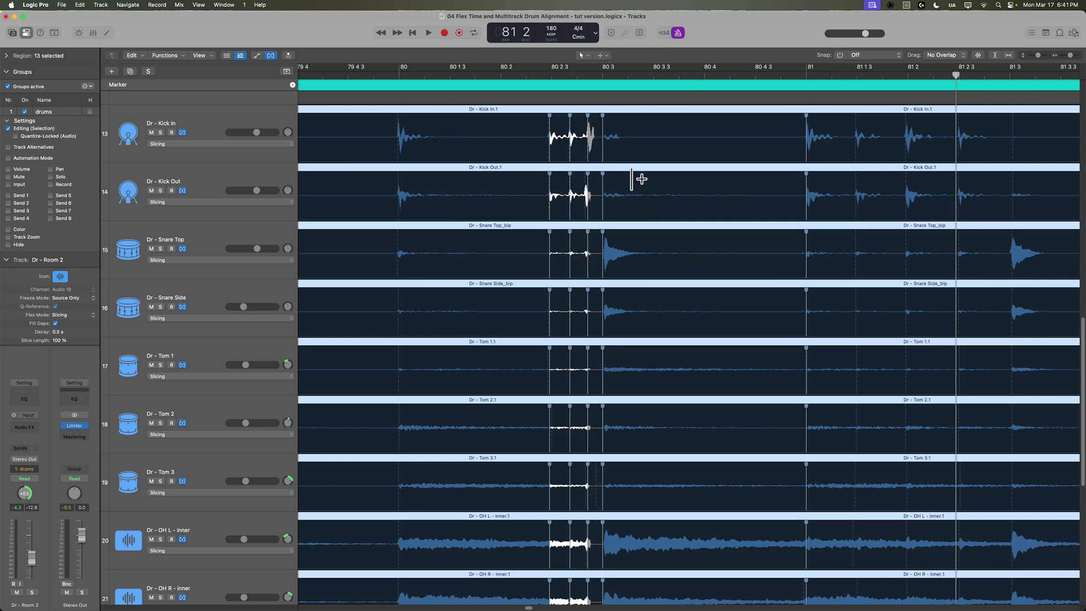
{"action": "left_click", "coordinate": [369, 78]}
{"action": "key", "text": "space"}
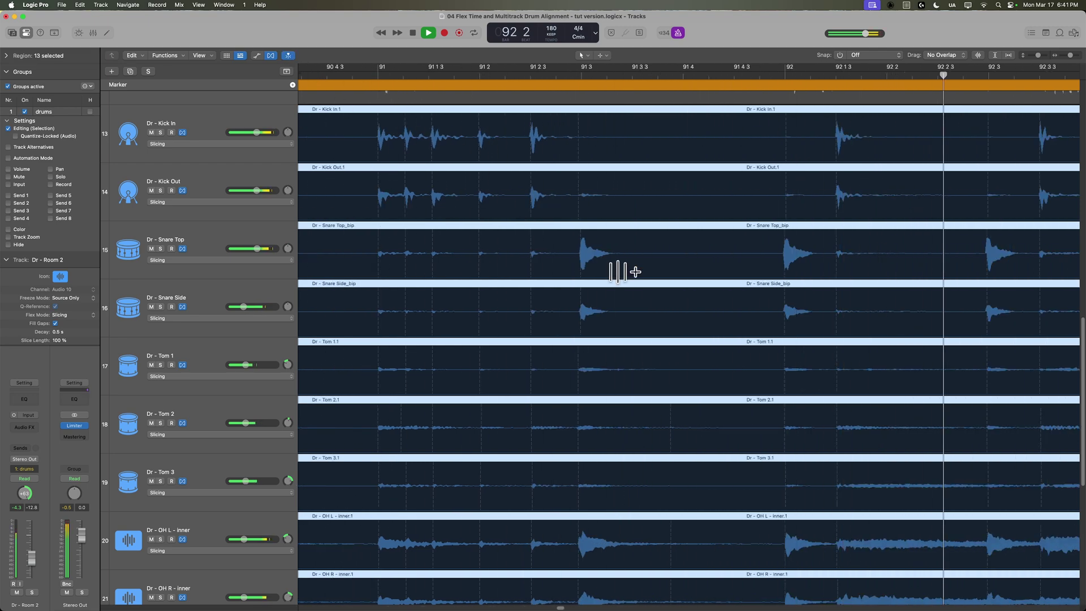
{"action": "scroll", "coordinate": [635, 290], "scroll_direction": "down", "scroll_amount": 3}
{"action": "left_click", "coordinate": [289, 55]}
{"action": "scroll", "coordinate": [645, 260], "scroll_direction": "up", "scroll_amount": 3}
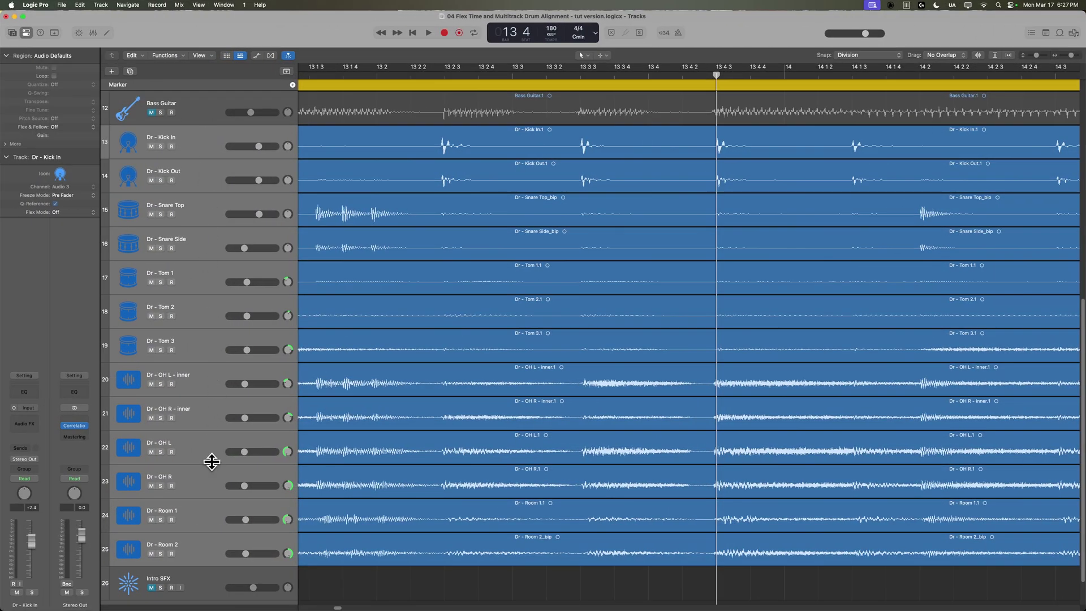
Show the mixer and assign the selected drum tracks to a new Group 1.
{"action": "key", "text": "x"}
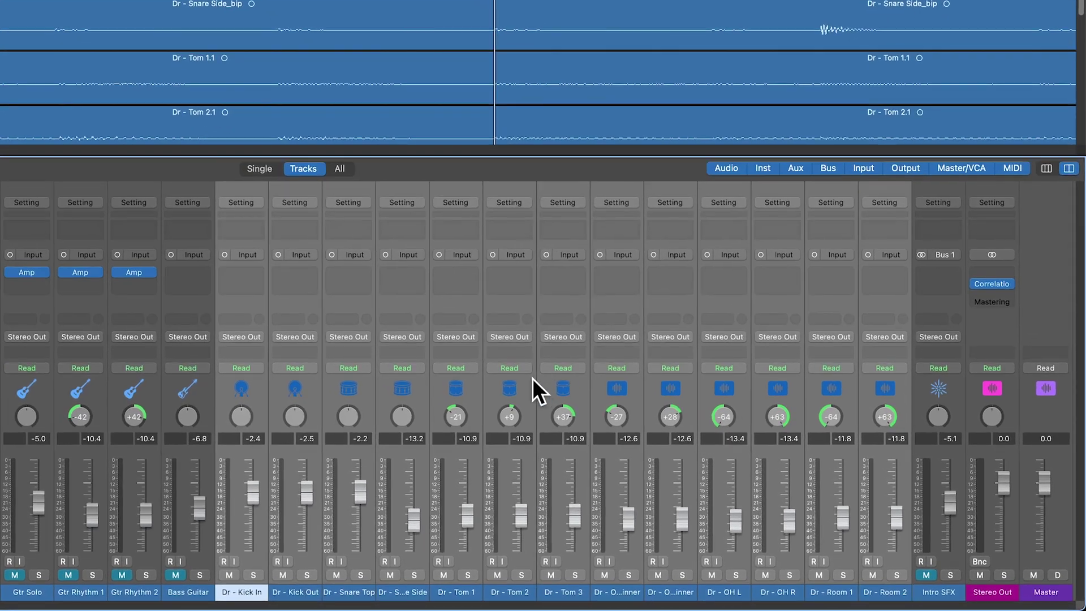
{"action": "left_click", "coordinate": [256, 350]}
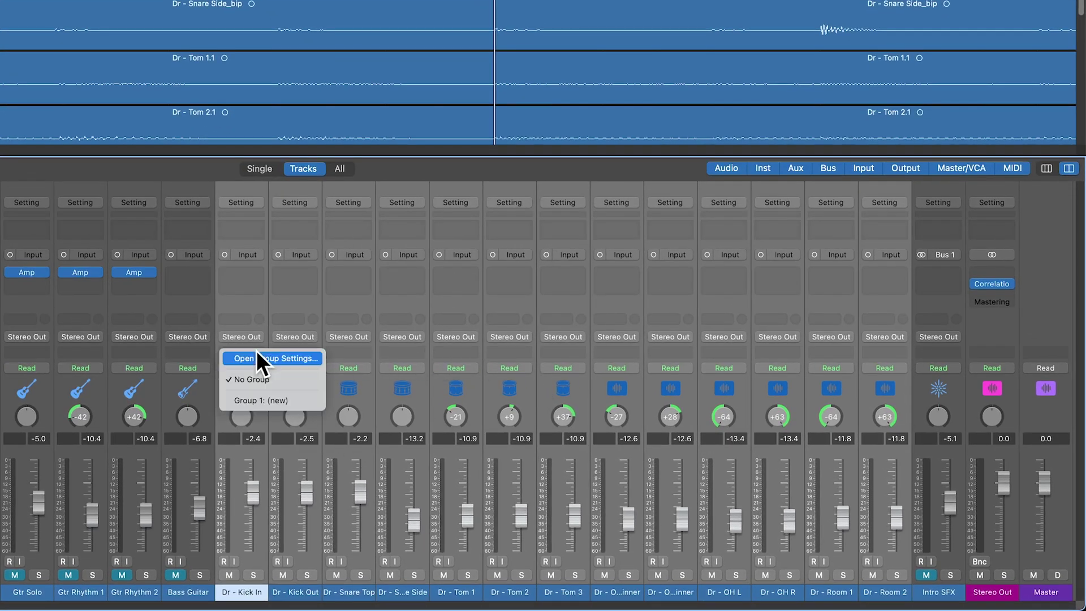
{"action": "left_click", "coordinate": [300, 398]}
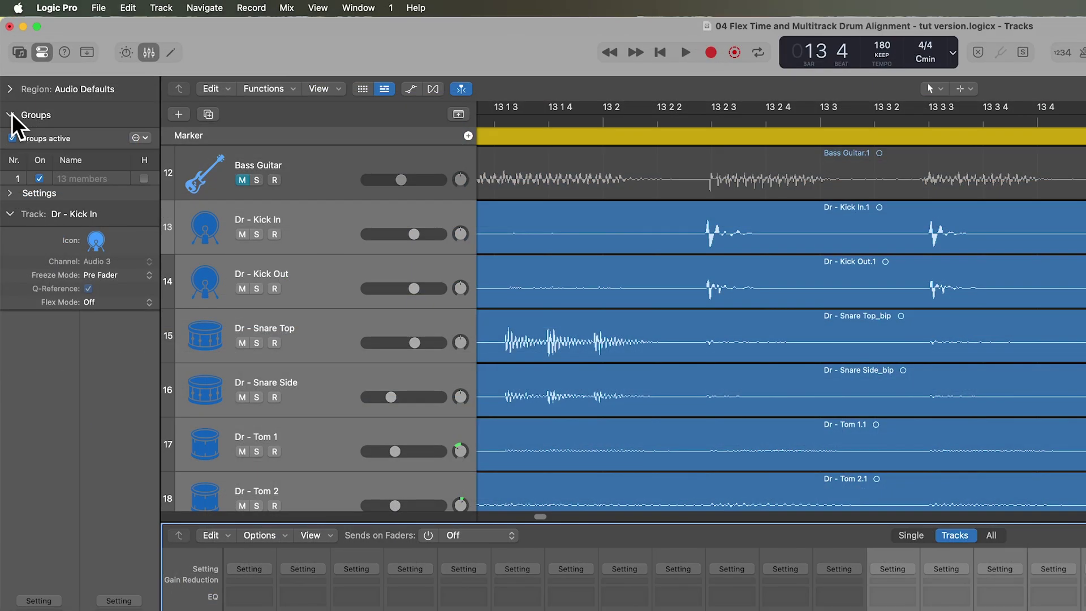
Expand the track groups list with its settings and name group 1 "drums".
{"action": "left_click", "coordinate": [6, 72]}
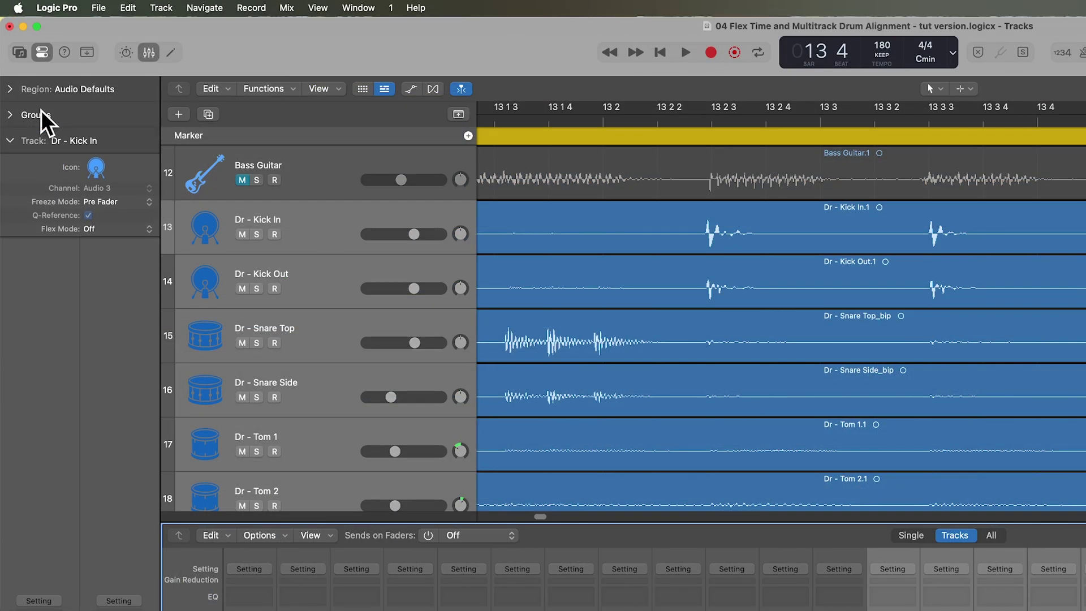
{"action": "left_click", "coordinate": [9, 113]}
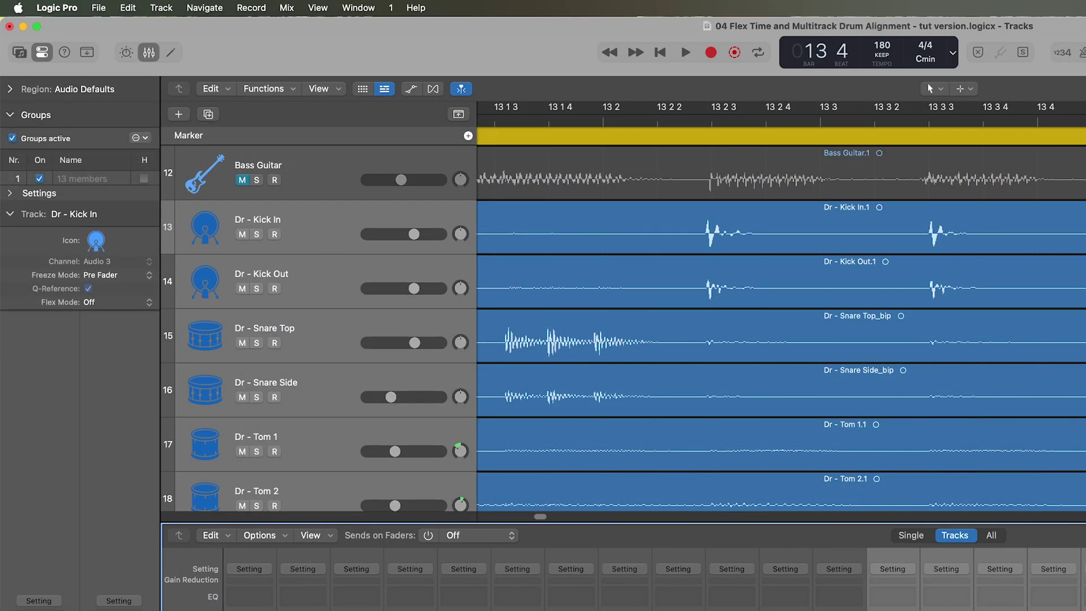
{"action": "left_click", "coordinate": [11, 193]}
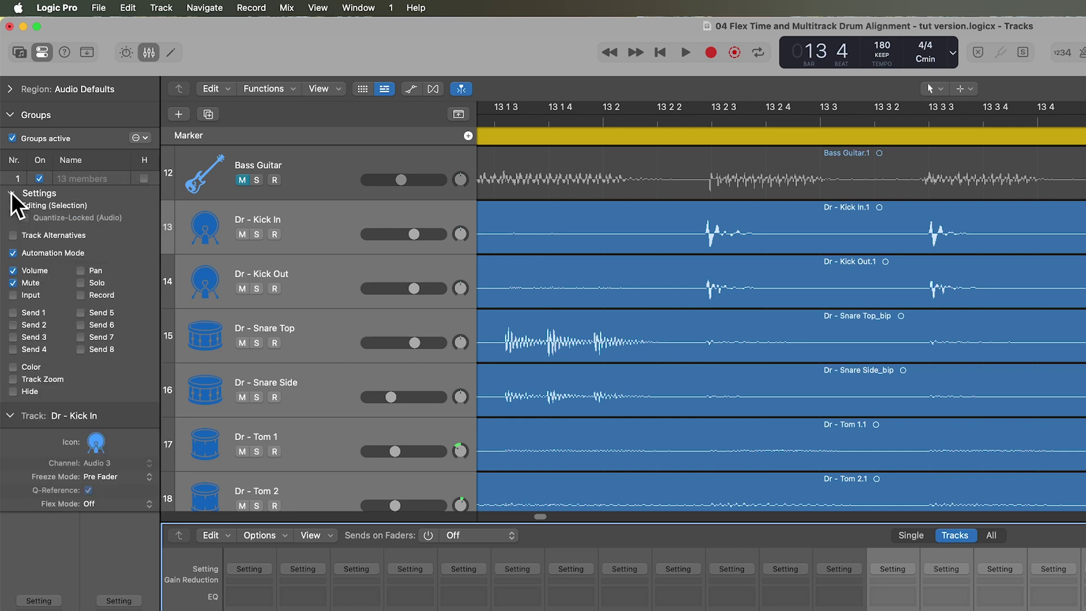
{"action": "double_click", "coordinate": [77, 177]}
{"action": "type", "text": "drums"}
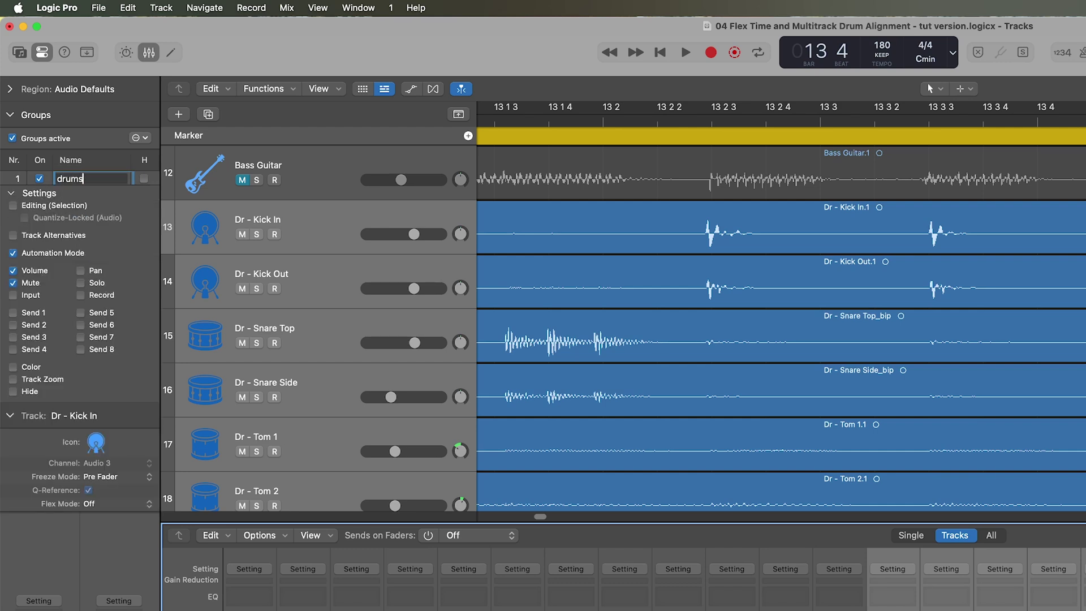
{"action": "key", "text": "Return"}
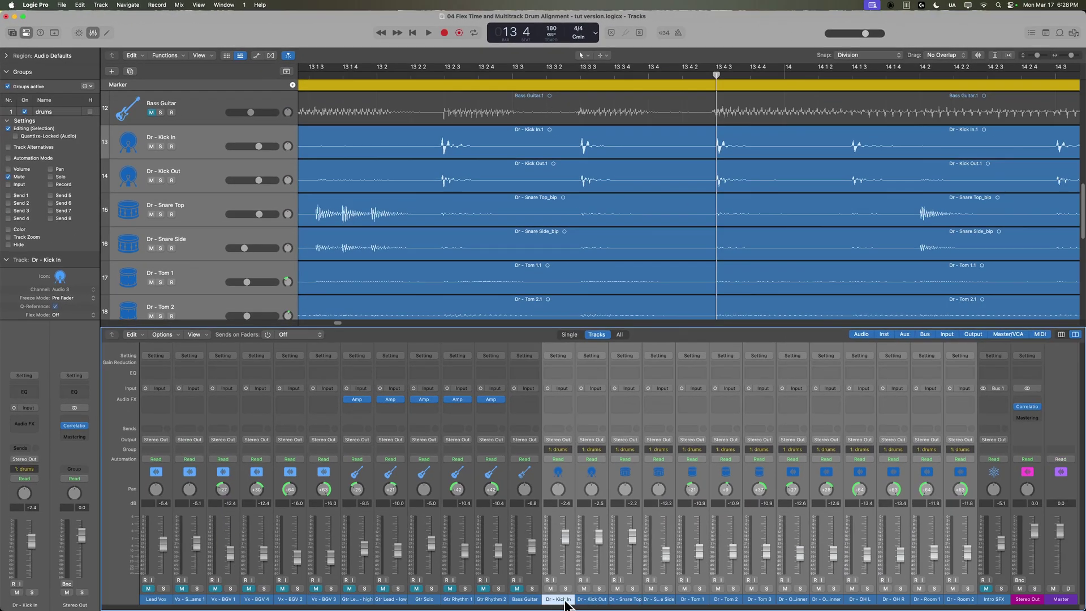
Toggle mute and solo on the Dr - Kick In channel to test which controls the drums group links.
{"action": "left_click", "coordinate": [554, 588]}
{"action": "left_click", "coordinate": [551, 588]}
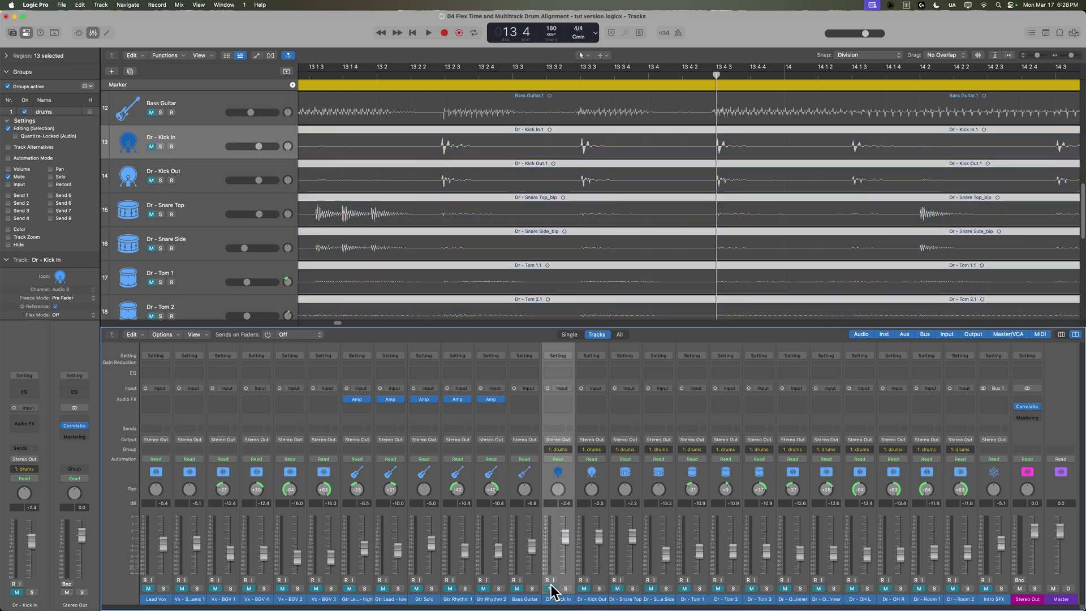
{"action": "left_click", "coordinate": [551, 589]}
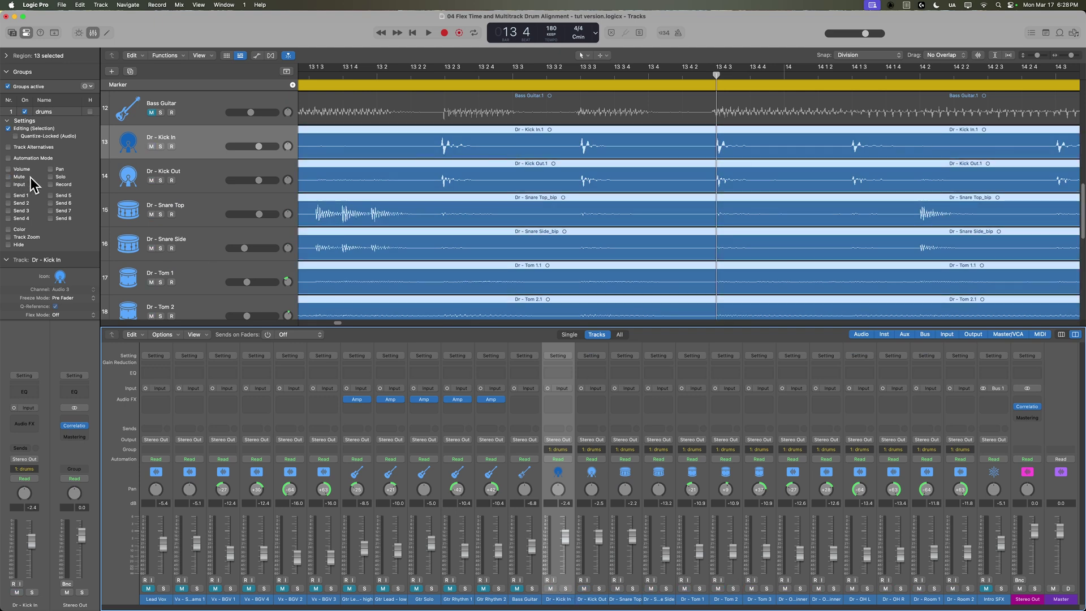
{"action": "left_click", "coordinate": [565, 588]}
{"action": "left_click", "coordinate": [566, 589]}
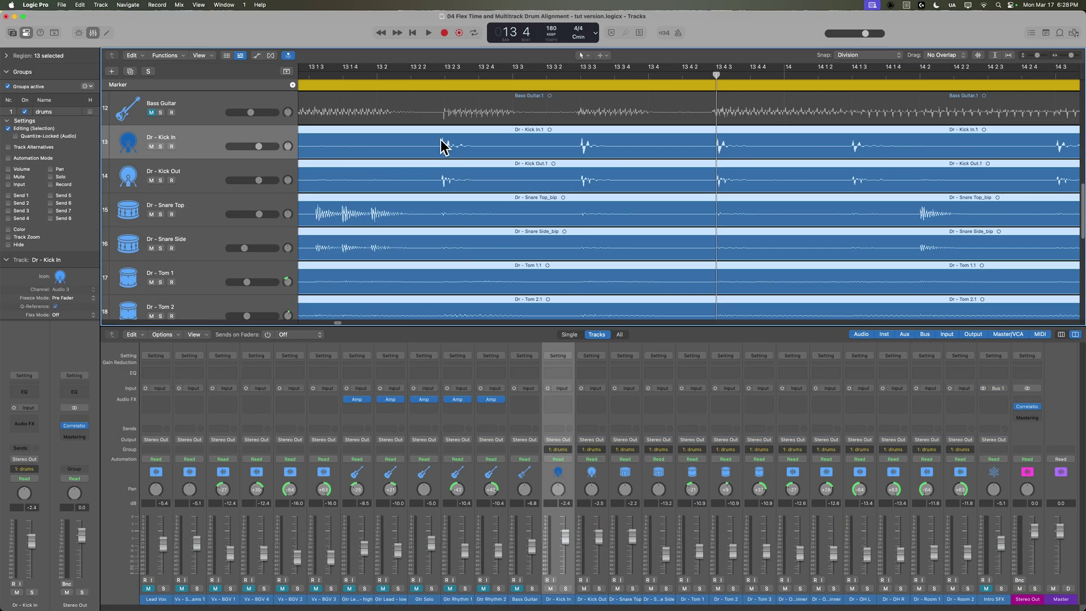
Try marquee-selecting around the Dr - Kick In hits across the group and splitting the drum regions near 13 3 2, and undo the split.
{"action": "left_click_drag", "start_coordinate": [444, 145], "coordinate": [572, 145]}
{"action": "left_click_drag", "start_coordinate": [648, 146], "coordinate": [716, 148]}
{"action": "left_click_drag", "start_coordinate": [817, 148], "coordinate": [886, 148]}
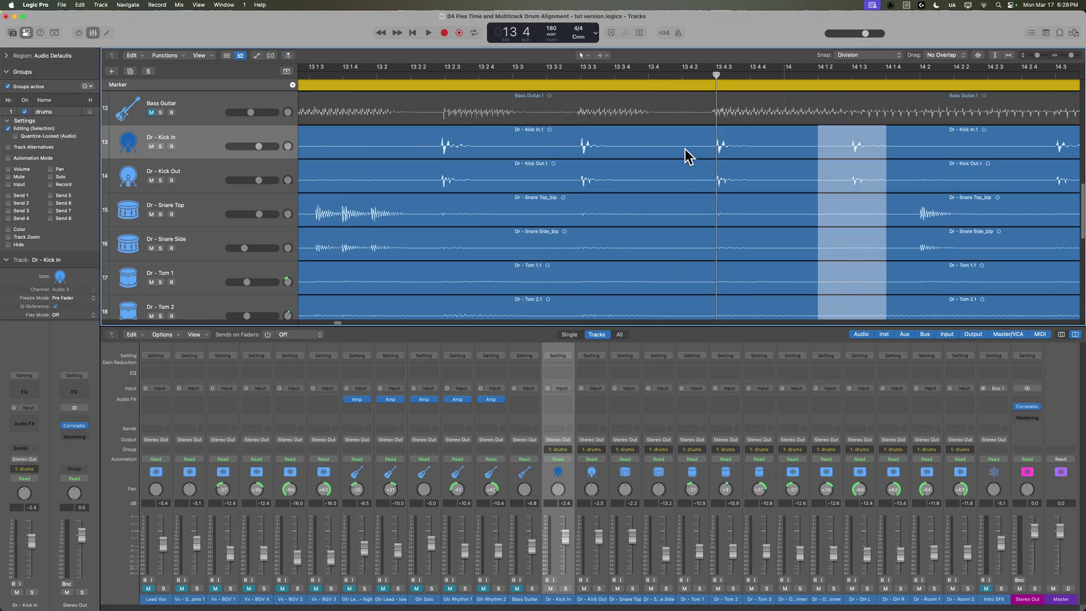
{"action": "left_click_drag", "start_coordinate": [416, 143], "coordinate": [485, 145]}
{"action": "left_click_drag", "start_coordinate": [559, 148], "coordinate": [605, 148]}
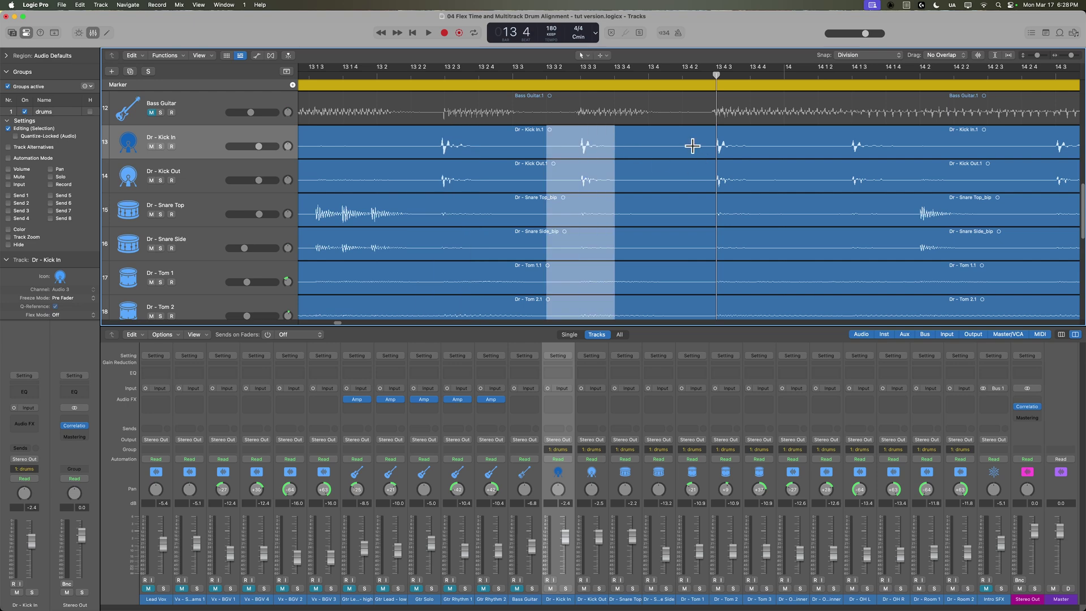
{"action": "left_click_drag", "start_coordinate": [693, 146], "coordinate": [744, 151]}
{"action": "left_click", "coordinate": [531, 138]}
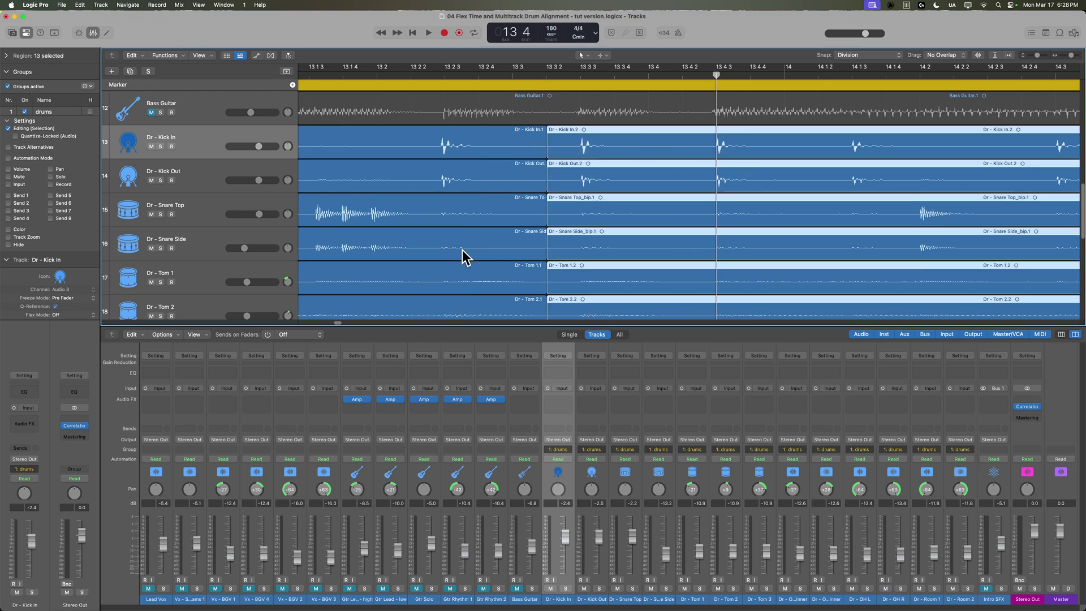
{"action": "key", "text": "super+z"}
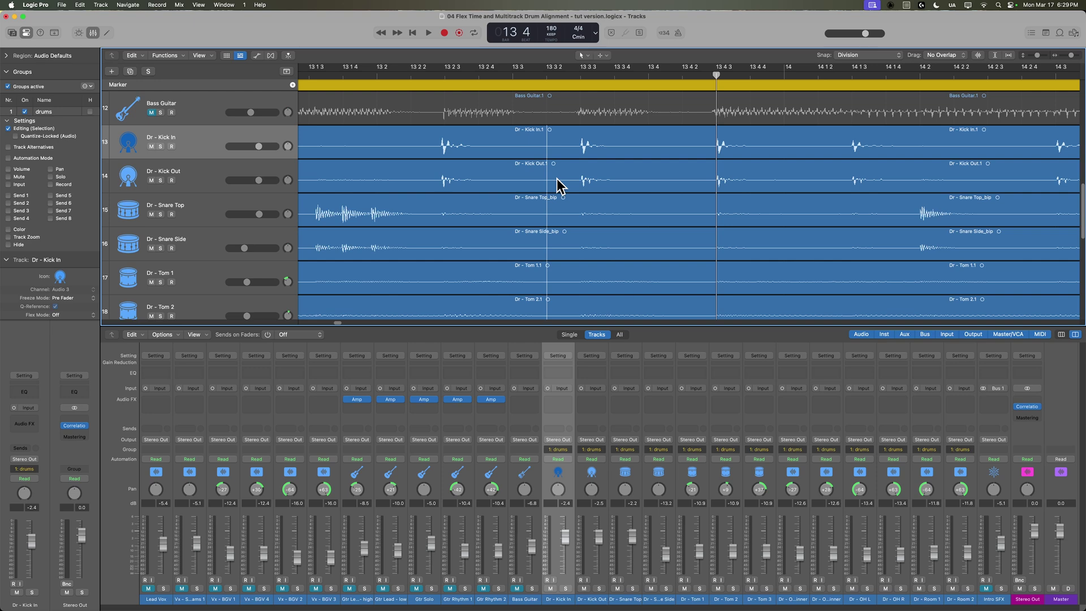
Try the Quantize-Locked (Audio) option for the drums group, and turn it back off.
{"action": "left_click", "coordinate": [15, 136]}
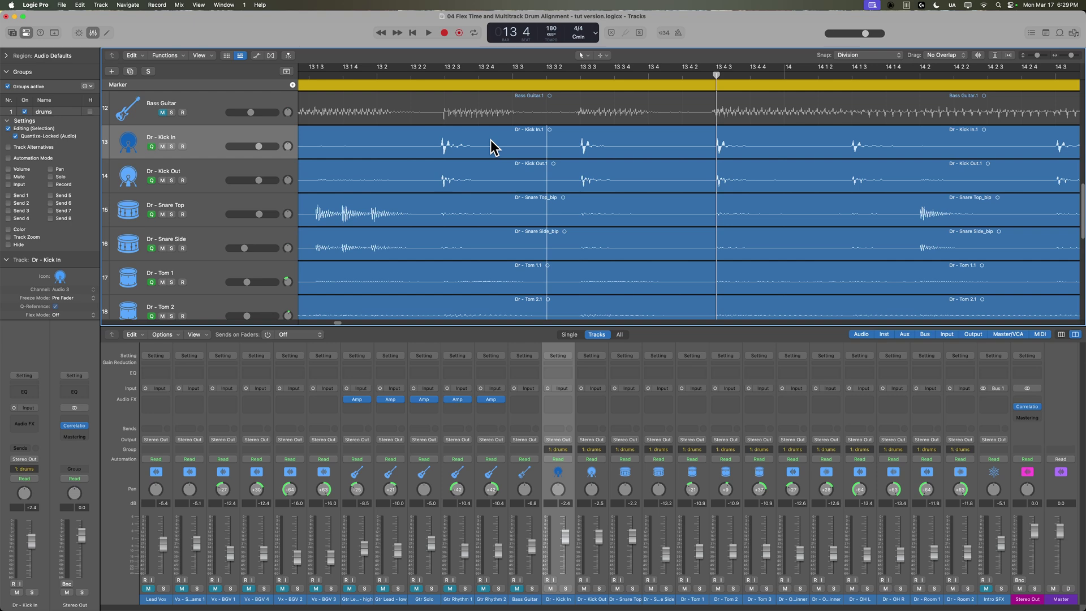
{"action": "left_click", "coordinate": [25, 136]}
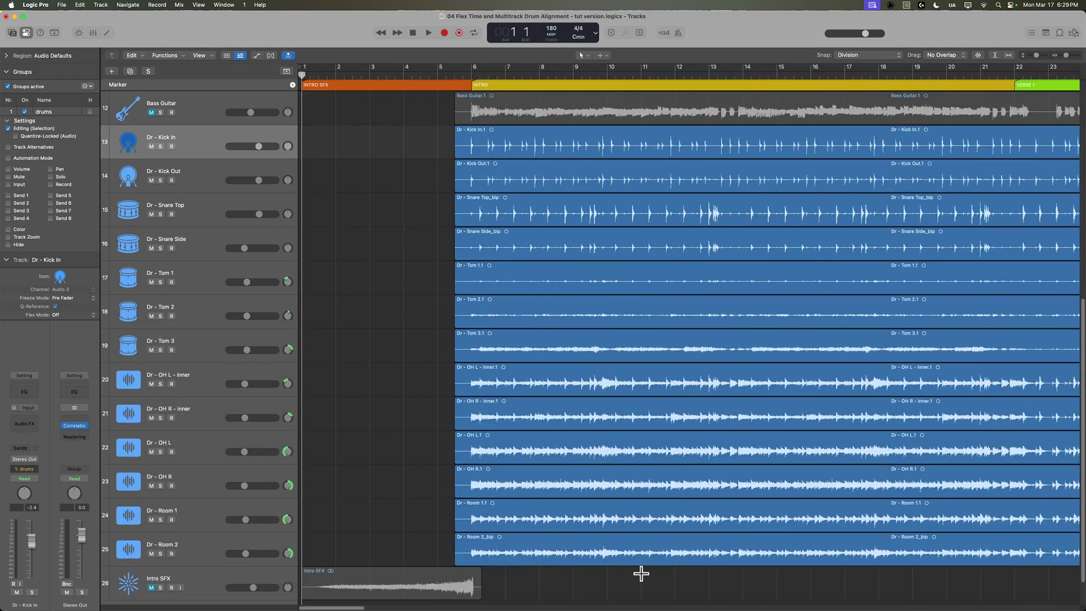
Show the Flex controls on the track headers and enable Flex on Dr - Kick In for the whole drums group.
{"action": "key", "text": "super+Left"}
{"action": "left_click", "coordinate": [437, 79]}
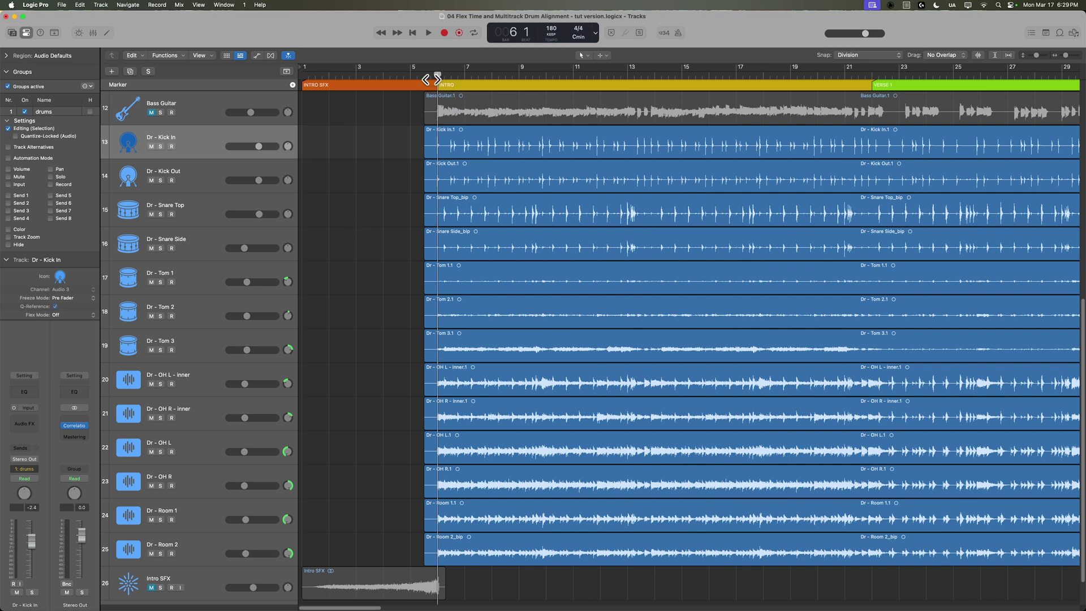
{"action": "left_click", "coordinate": [271, 55]}
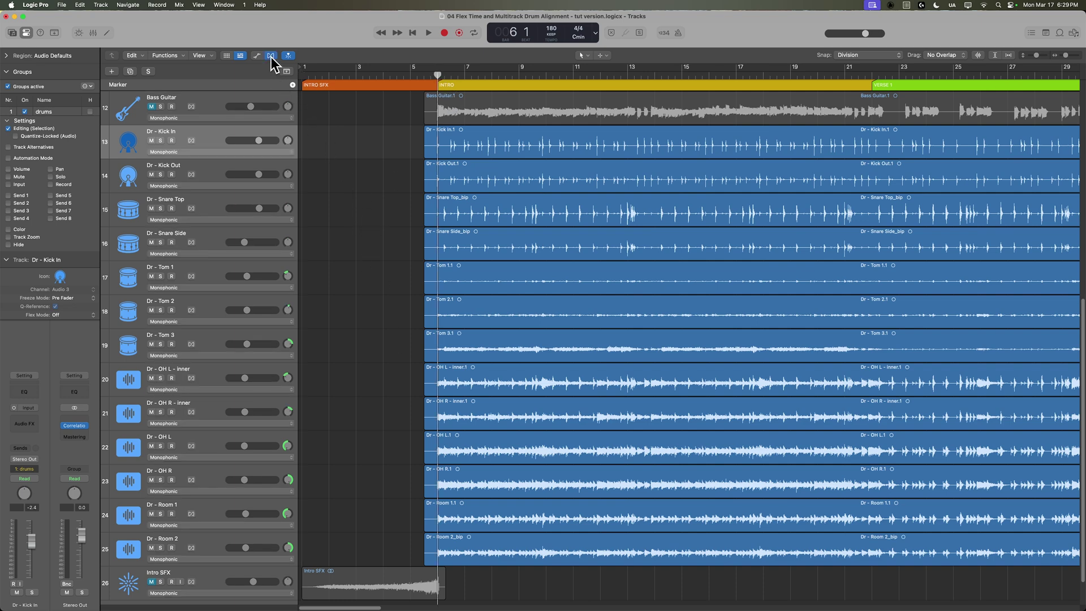
{"action": "left_click", "coordinate": [191, 140]}
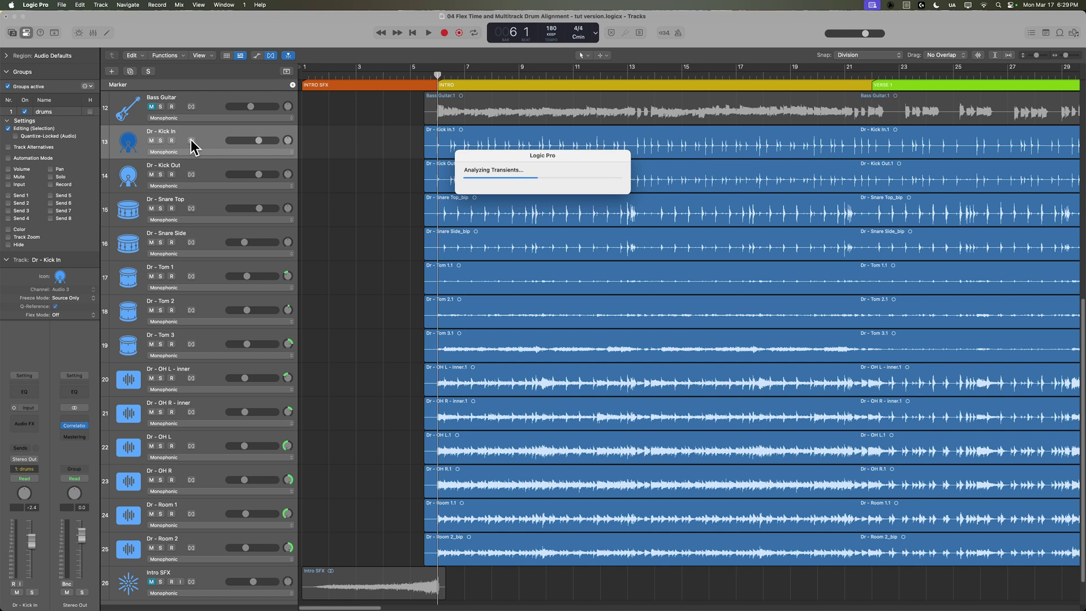
Set the Flex mode of the grouped drum tracks to Slicing via the Dr - Kick In track.
{"action": "key", "text": "super+Right"}
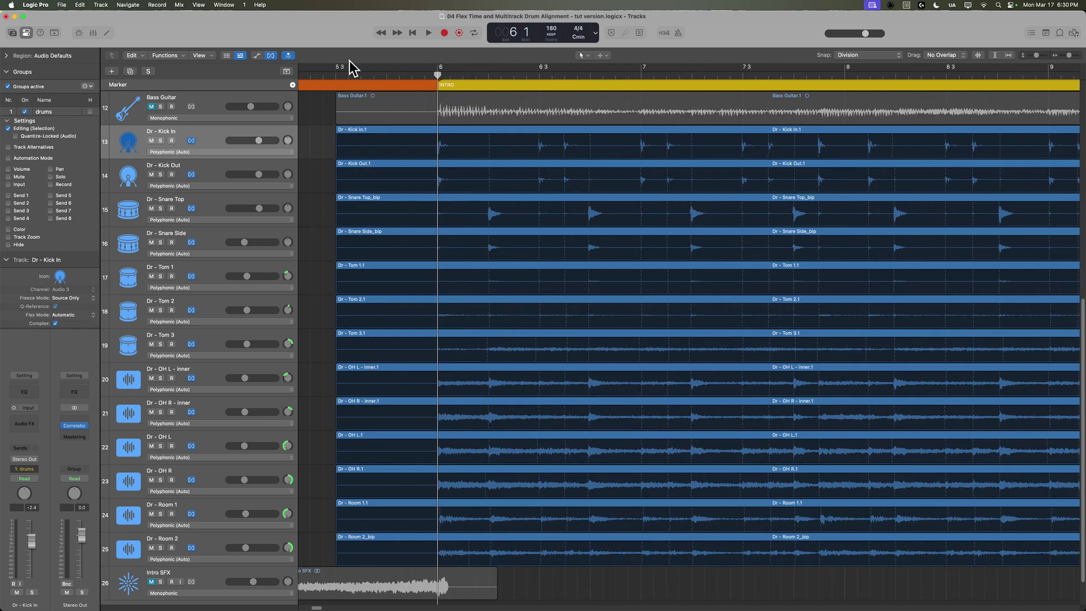
{"action": "left_click", "coordinate": [372, 70]}
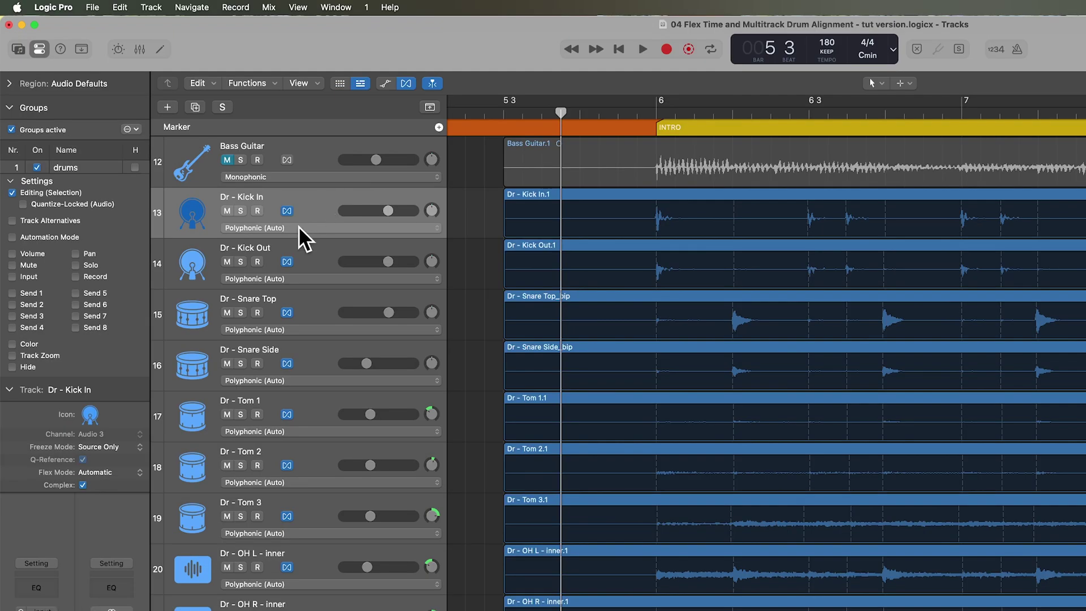
{"action": "left_click", "coordinate": [199, 153]}
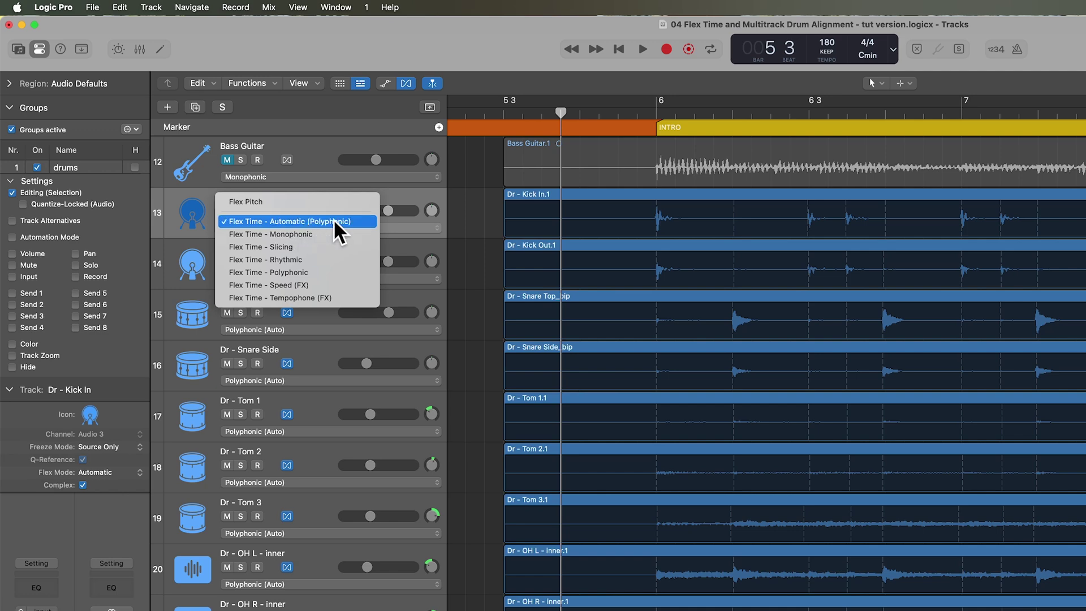
{"action": "left_click", "coordinate": [335, 249]}
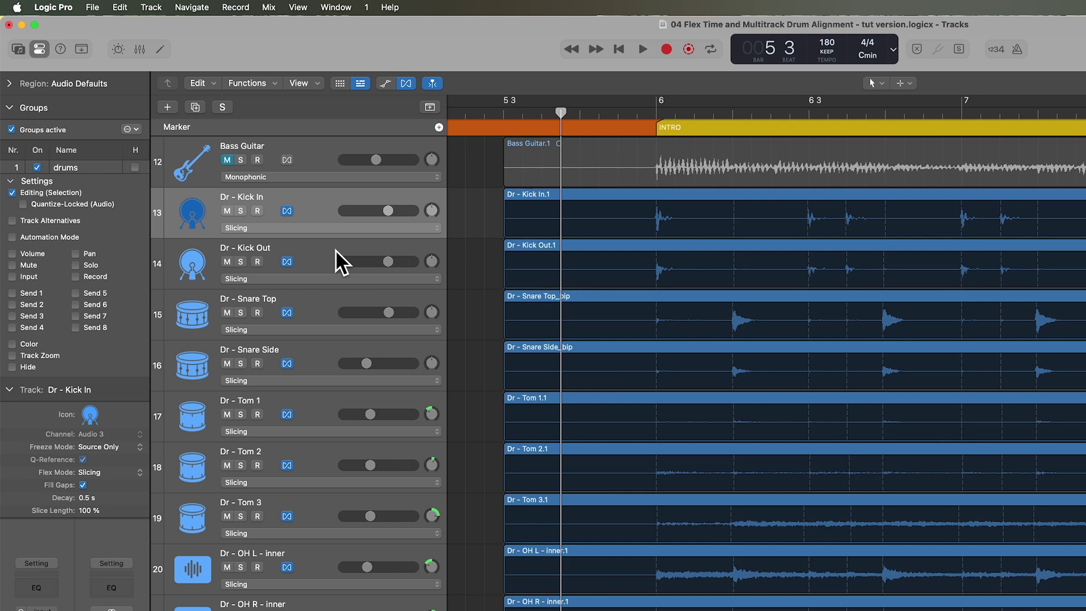
Turn on the metronome click and open the Snap options.
{"action": "key", "text": "super+Down"}
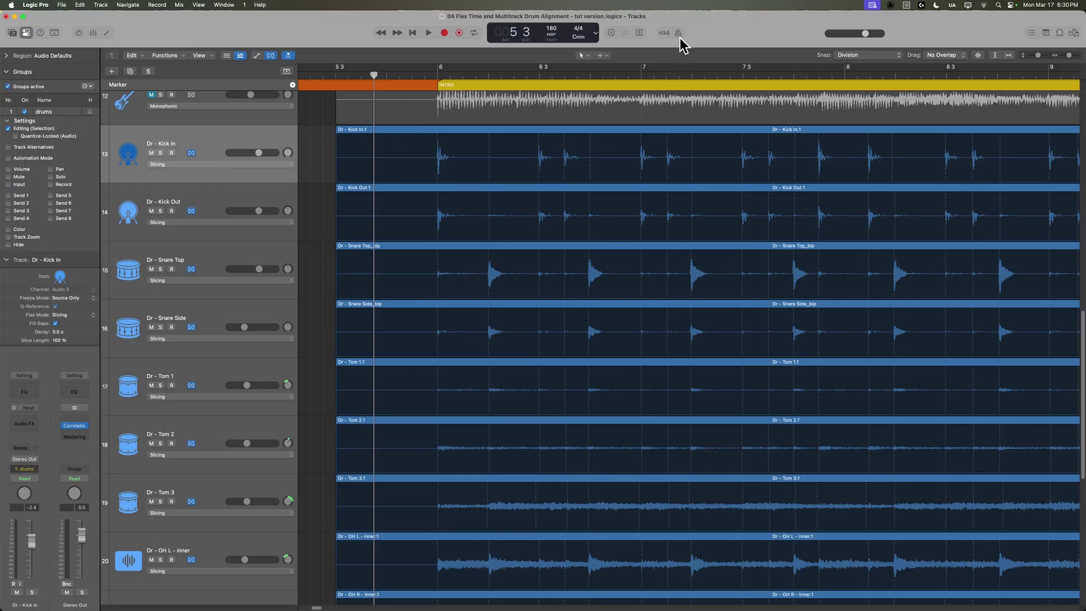
{"action": "left_click", "coordinate": [678, 33]}
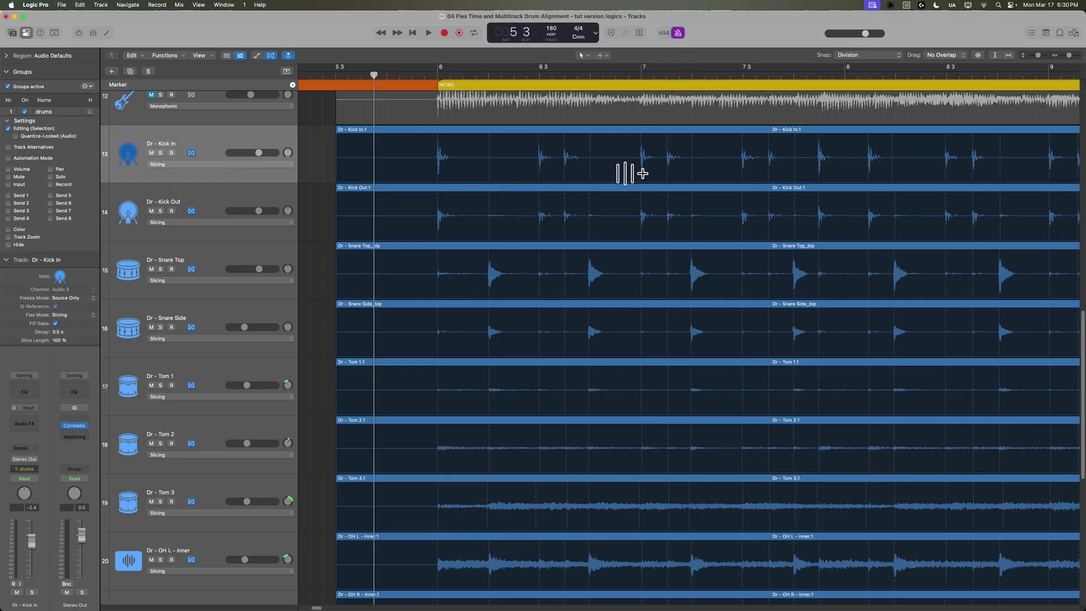
{"action": "left_click", "coordinate": [335, 74]}
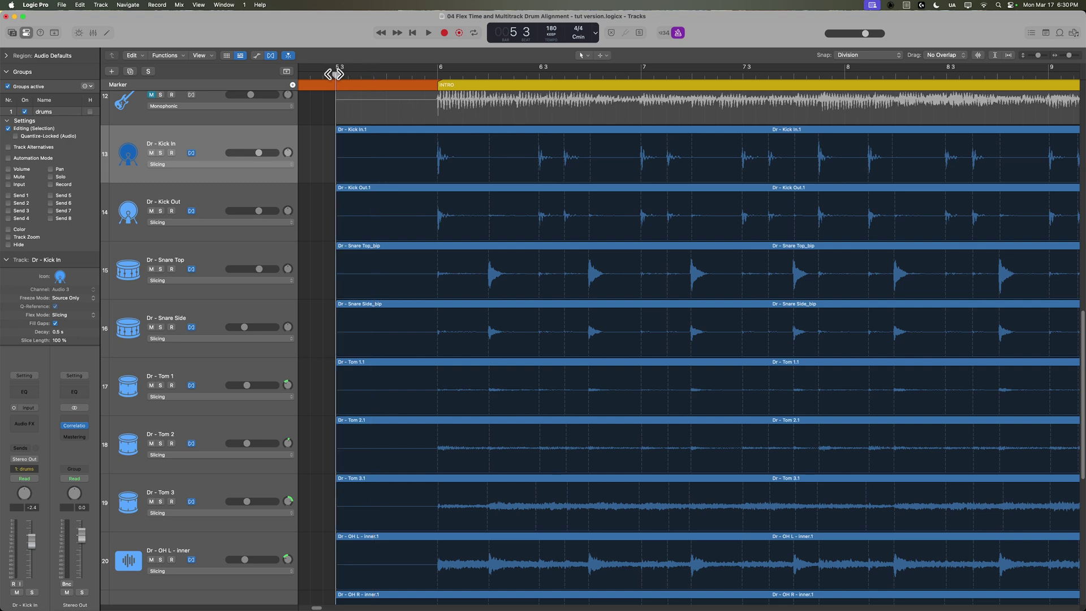
{"action": "left_click", "coordinate": [864, 54]}
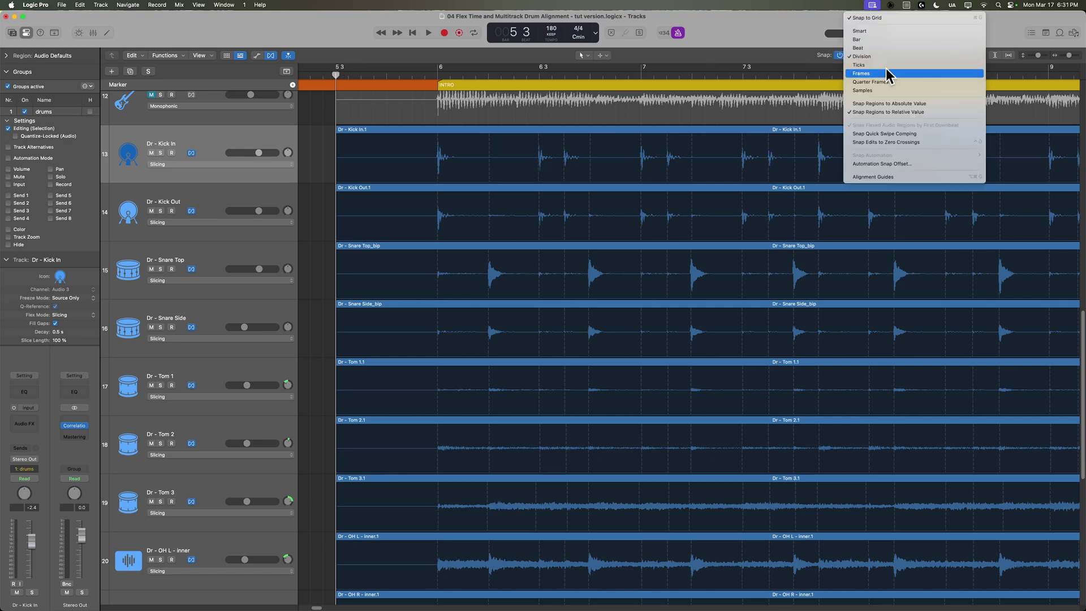
{"action": "left_click", "coordinate": [894, 103]}
Try shifting the Dr - Snare Top hit near 6 4 onto the beat with a flex marker across the drums group, and undo the shift.
{"action": "left_click_drag", "start_coordinate": [697, 74], "coordinate": [588, 107]}
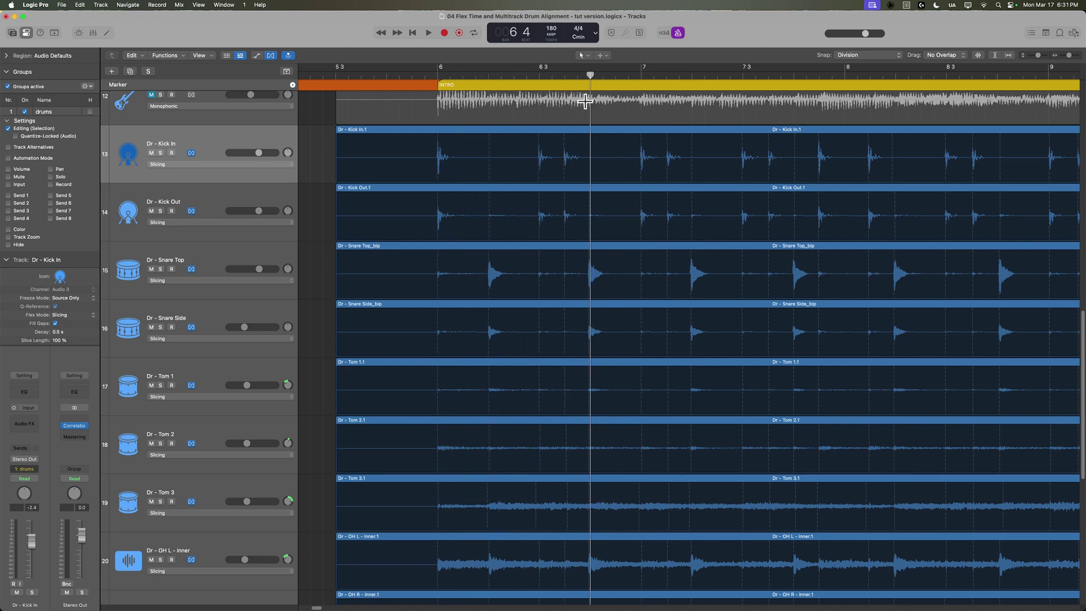
{"action": "key", "text": "super+Right"}
{"action": "key", "text": "super+Right"}
{"action": "key", "text": "super+Right"}
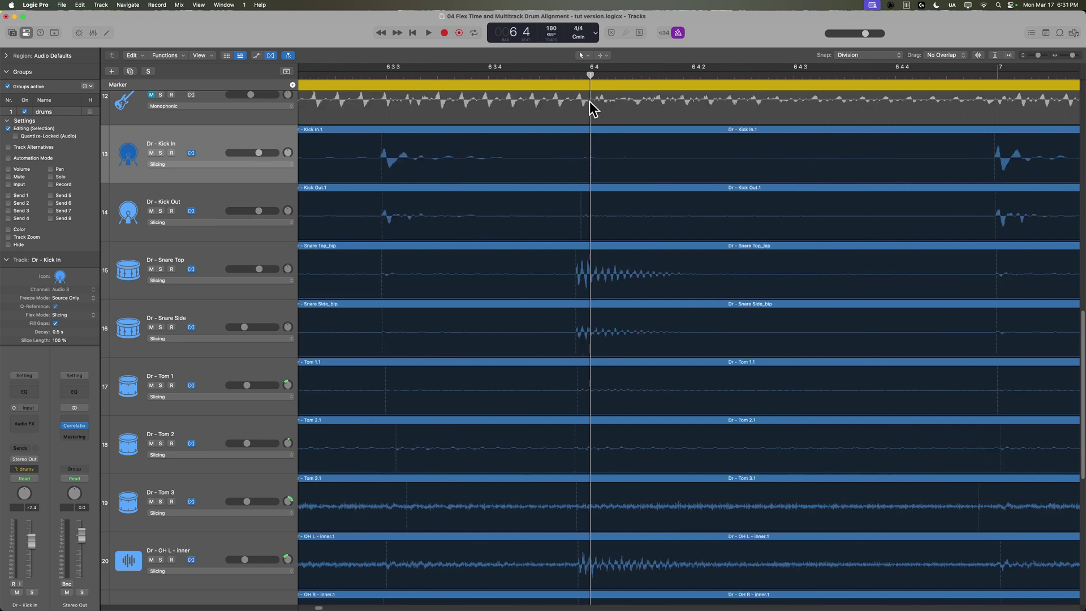
{"action": "mouse_move", "coordinate": [590, 74]}
{"action": "left_mouse_down"}
{"action": "mouse_move", "coordinate": [384, 74]}
{"action": "mouse_move", "coordinate": [589, 74]}
{"action": "left_mouse_up"}
{"action": "left_click", "coordinate": [586, 262]}
{"action": "left_click_drag", "start_coordinate": [585, 261], "coordinate": [600, 263]}
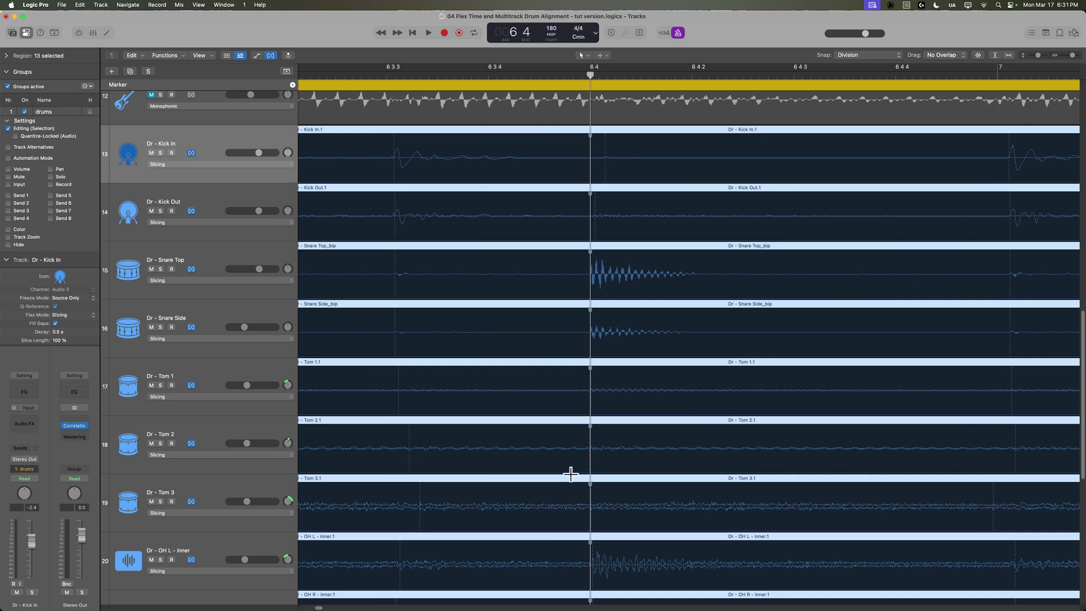
{"action": "key", "text": "super+z"}
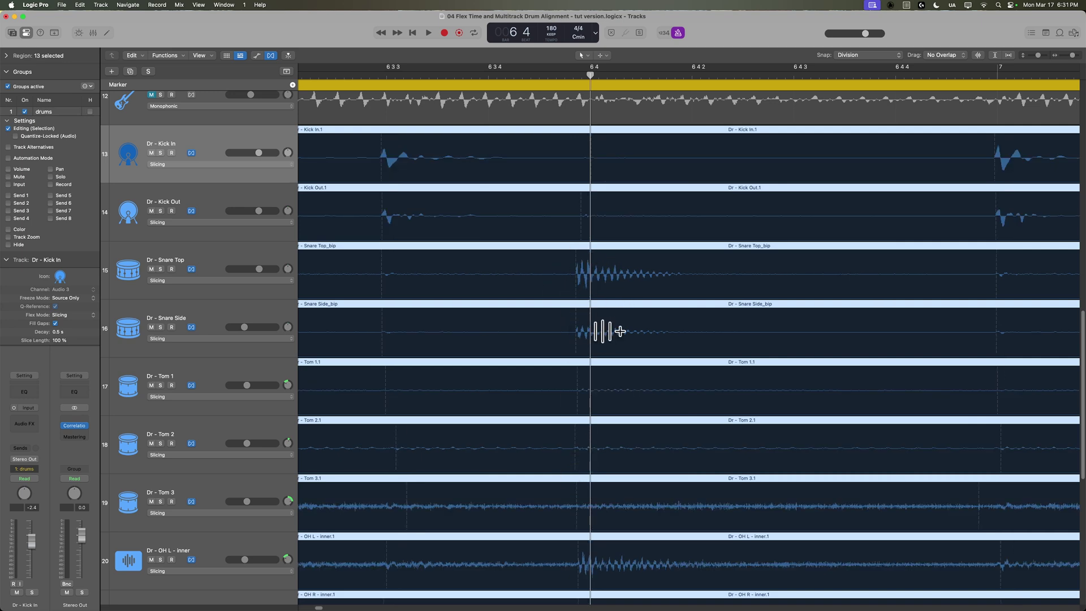
Play the opening of the intro drums from bar 6 against the metronome click.
{"action": "scroll", "coordinate": [602, 331], "scroll_direction": "down", "scroll_amount": 10}
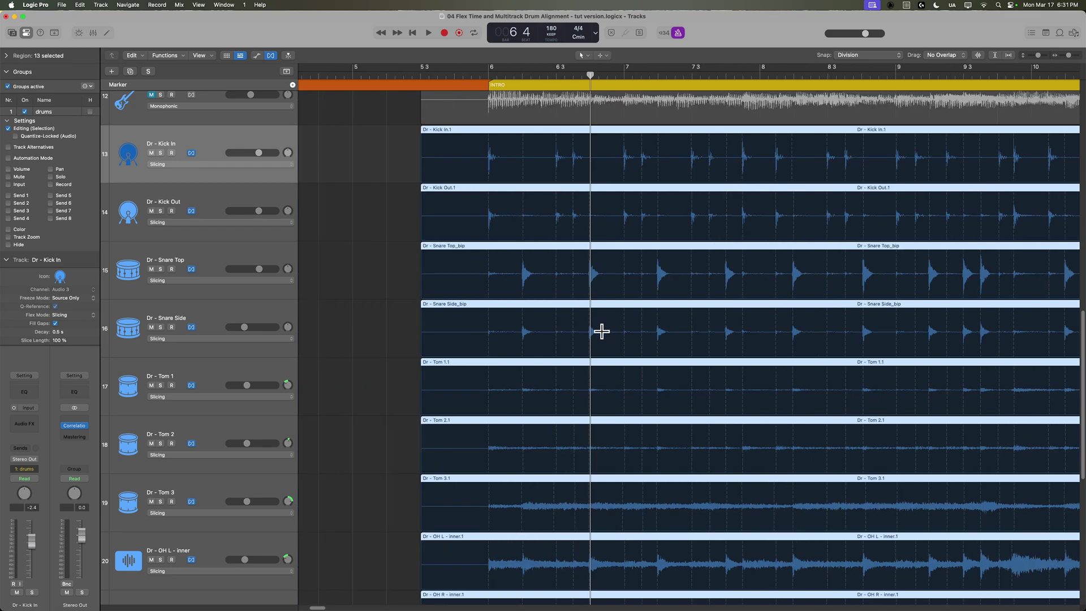
{"action": "scroll", "coordinate": [601, 332], "scroll_direction": "up", "scroll_amount": 2}
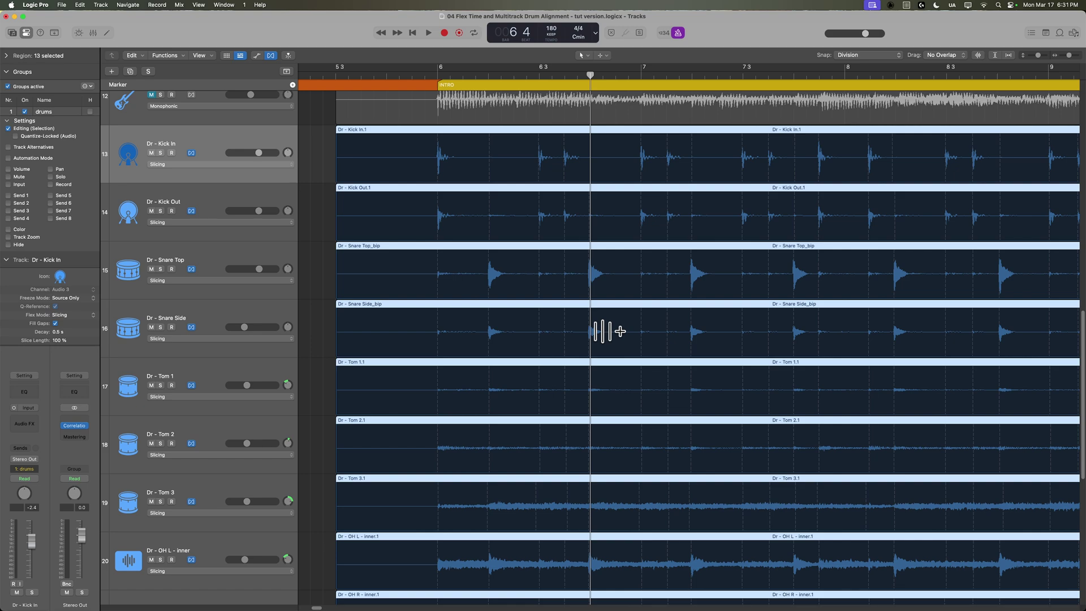
{"action": "key", "text": "space"}
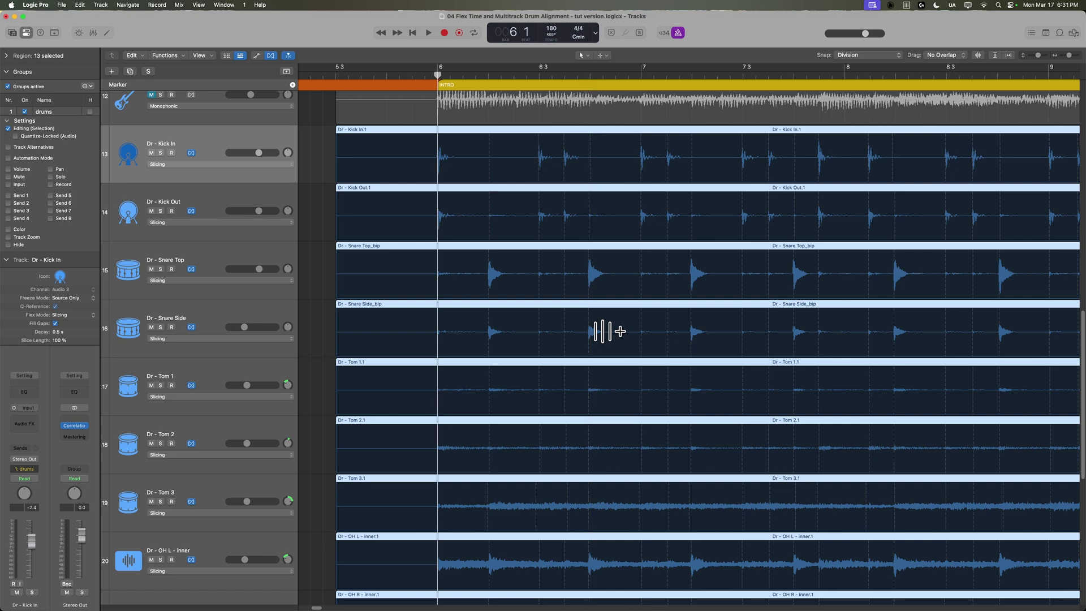
Replace the Correlation plug-in on the Stereo Out channel with a Limiter and set its output level to -0.5 dB.
{"action": "key", "text": "x"}
{"action": "left_click", "coordinate": [1027, 406]}
{"action": "left_click", "coordinate": [930, 546]}
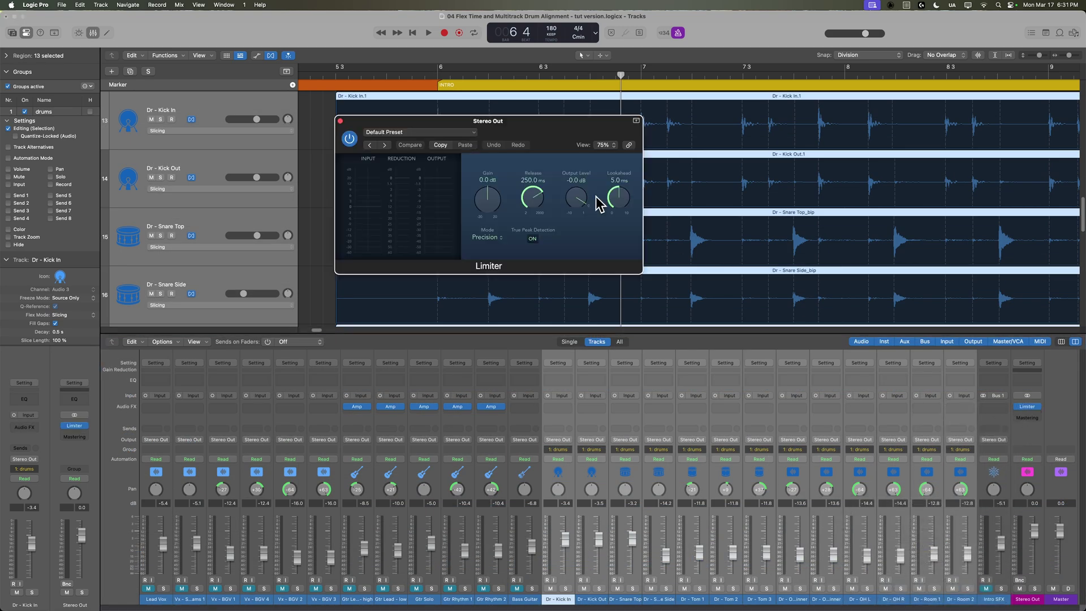
{"action": "left_click_drag", "start_coordinate": [575, 204], "coordinate": [576, 207]}
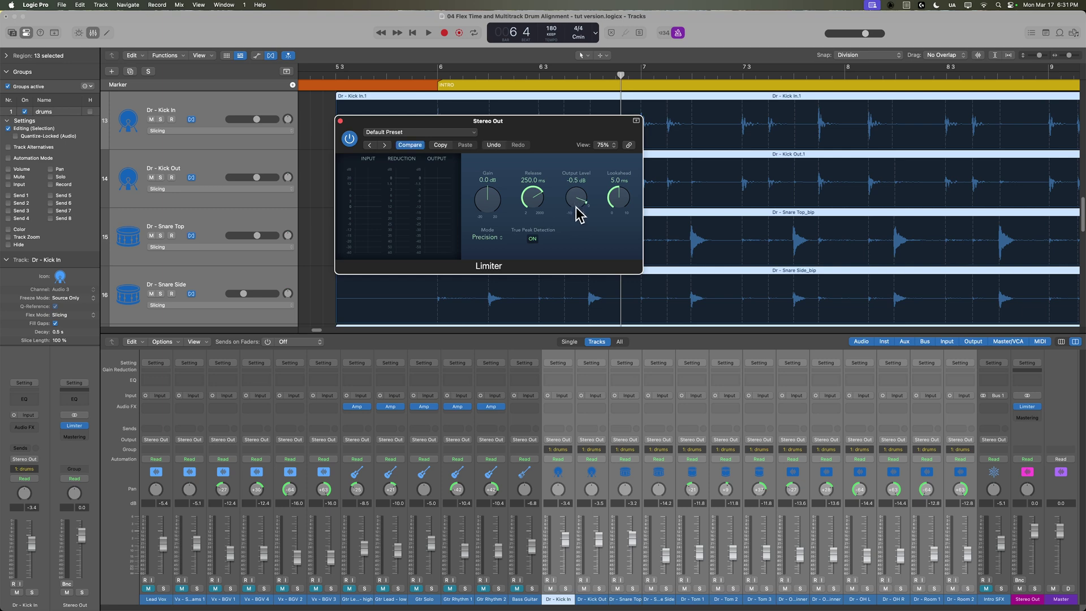
{"action": "left_click", "coordinate": [341, 121]}
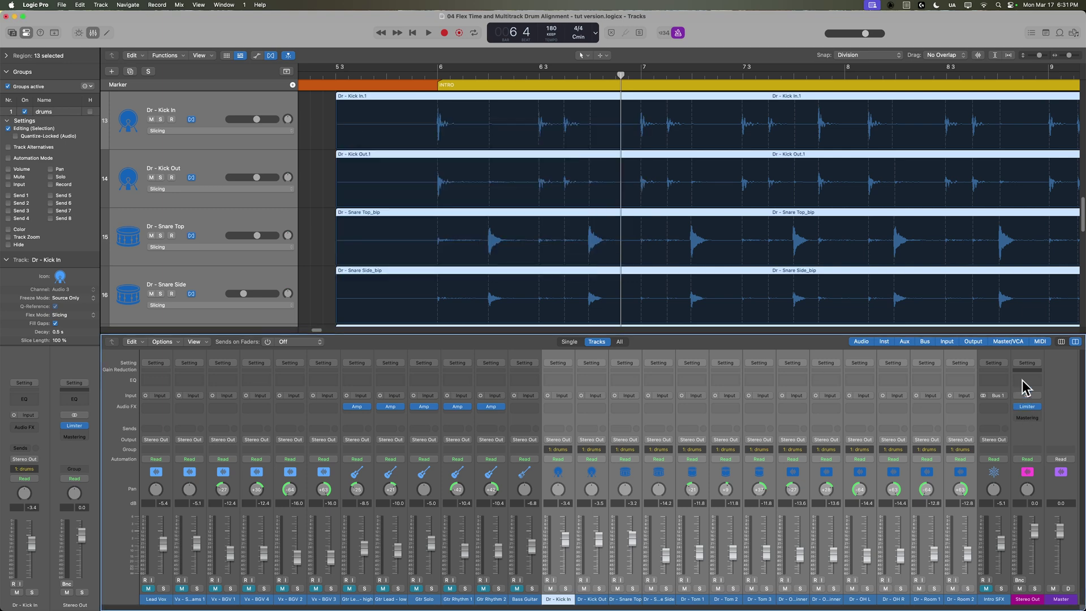
{"action": "left_click", "coordinate": [1017, 428]}
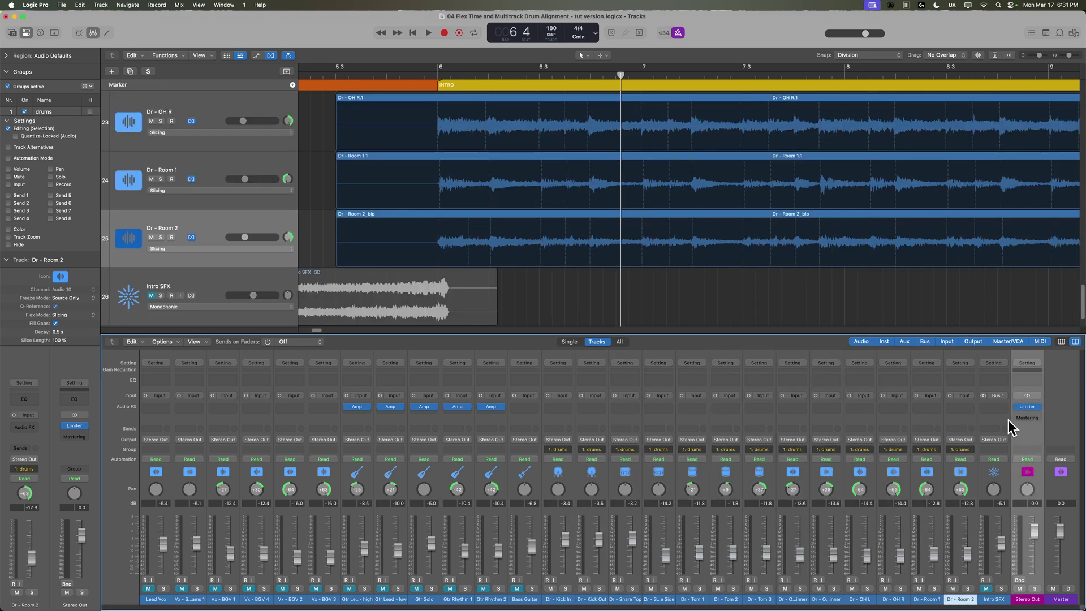
{"action": "left_click", "coordinate": [996, 396]}
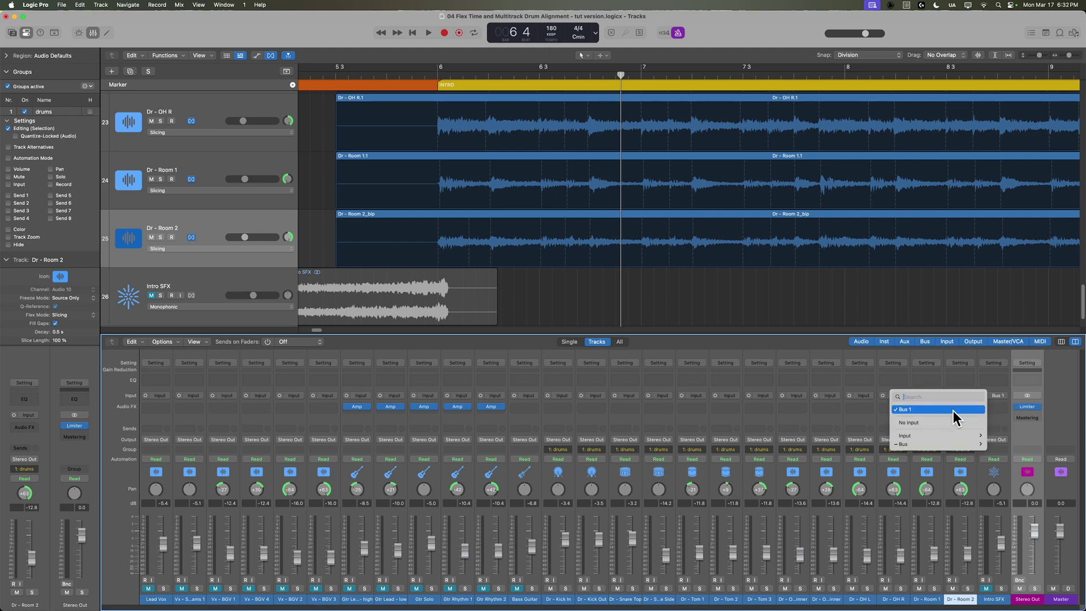
{"action": "key", "text": "Escape"}
{"action": "key", "text": "x"}
Play the intro drums with the click and replay the passage from just before bar 9 to find timing errors.
{"action": "key", "text": "space"}
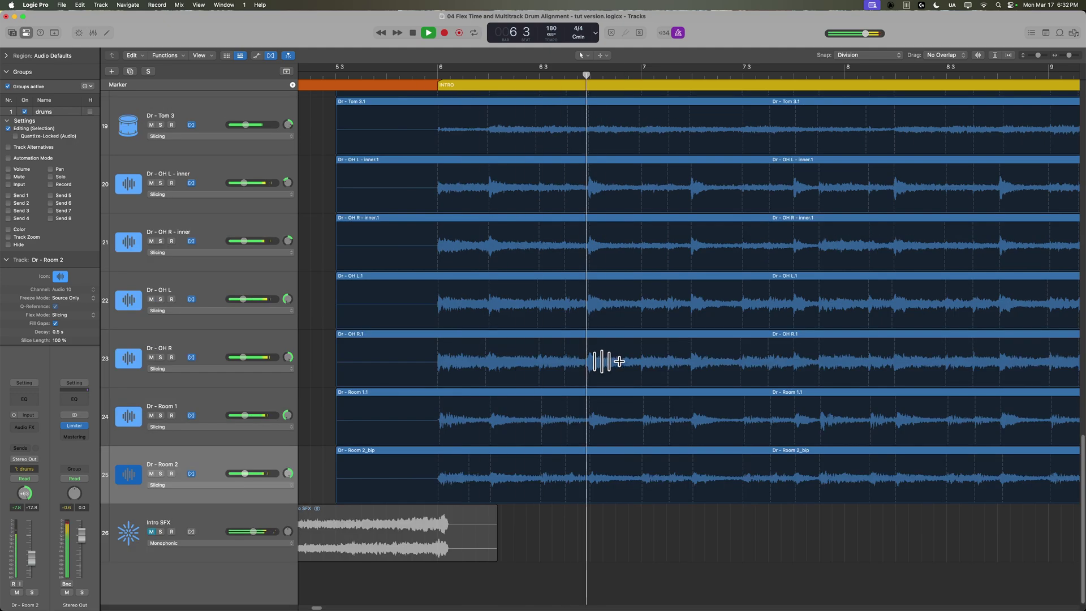
{"action": "scroll", "coordinate": [600, 360], "scroll_direction": "up", "scroll_amount": 2}
{"action": "scroll", "coordinate": [719, 338], "scroll_direction": "up", "scroll_amount": 2}
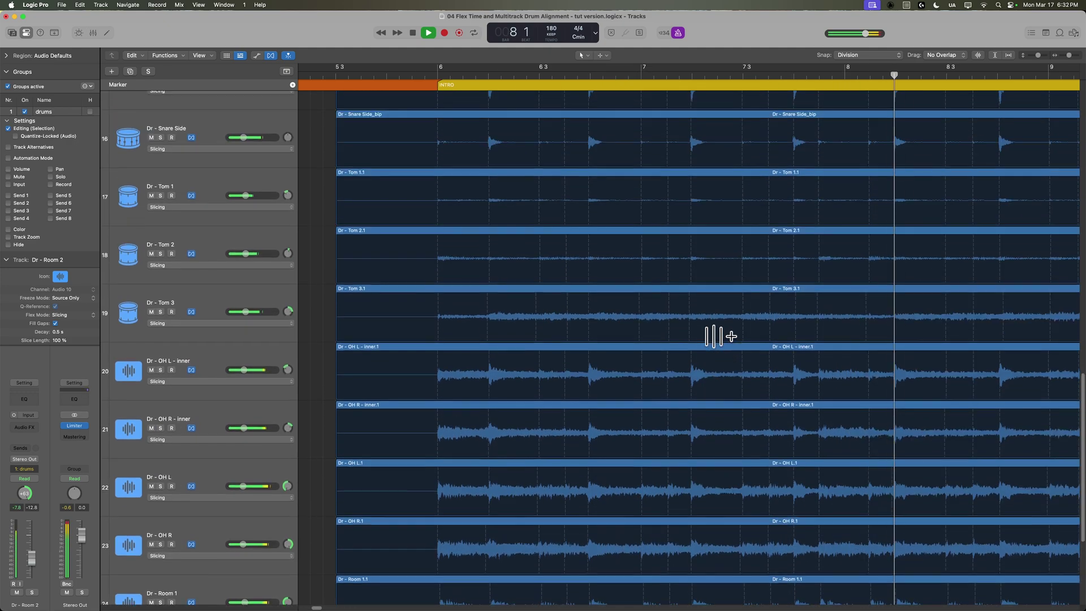
{"action": "scroll", "coordinate": [718, 334], "scroll_direction": "up", "scroll_amount": 5}
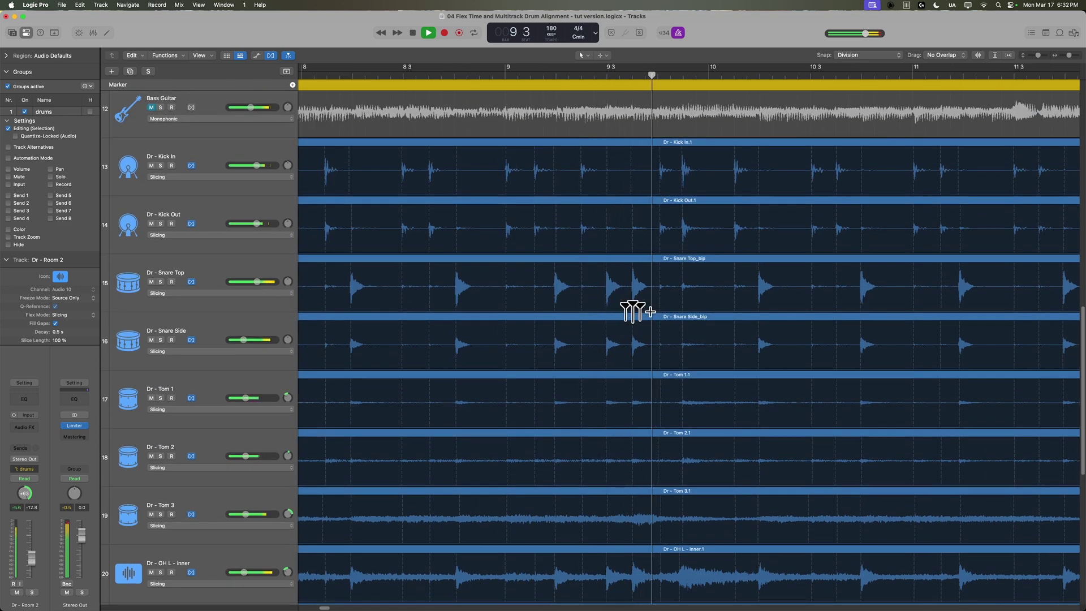
{"action": "left_click", "coordinate": [541, 79]}
{"action": "key", "text": "space"}
{"action": "key", "text": "super+Right"}
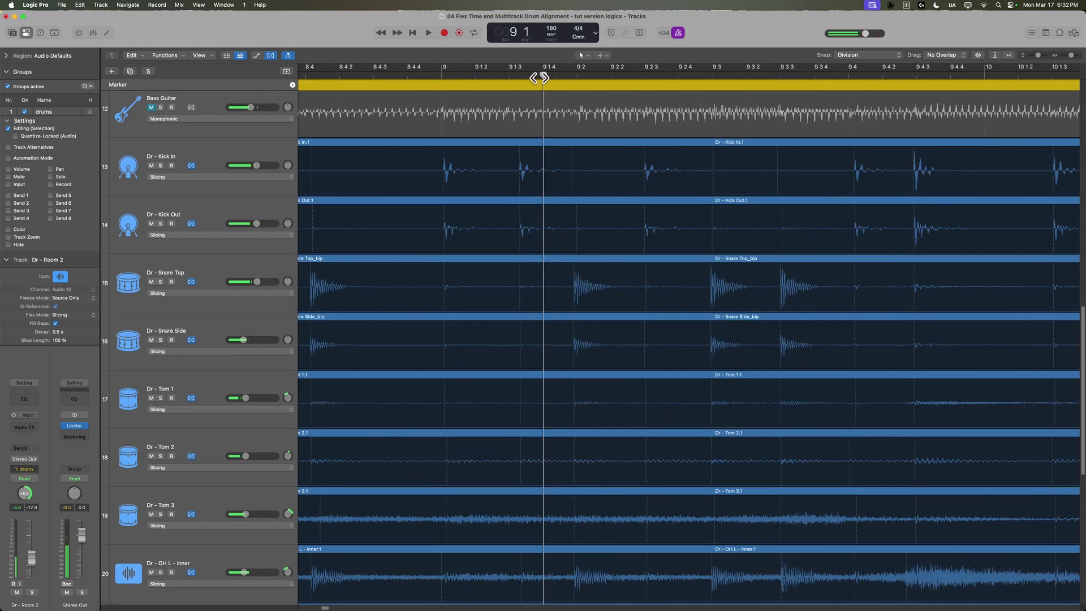
{"action": "left_click", "coordinate": [427, 78]}
{"action": "key", "text": "space"}
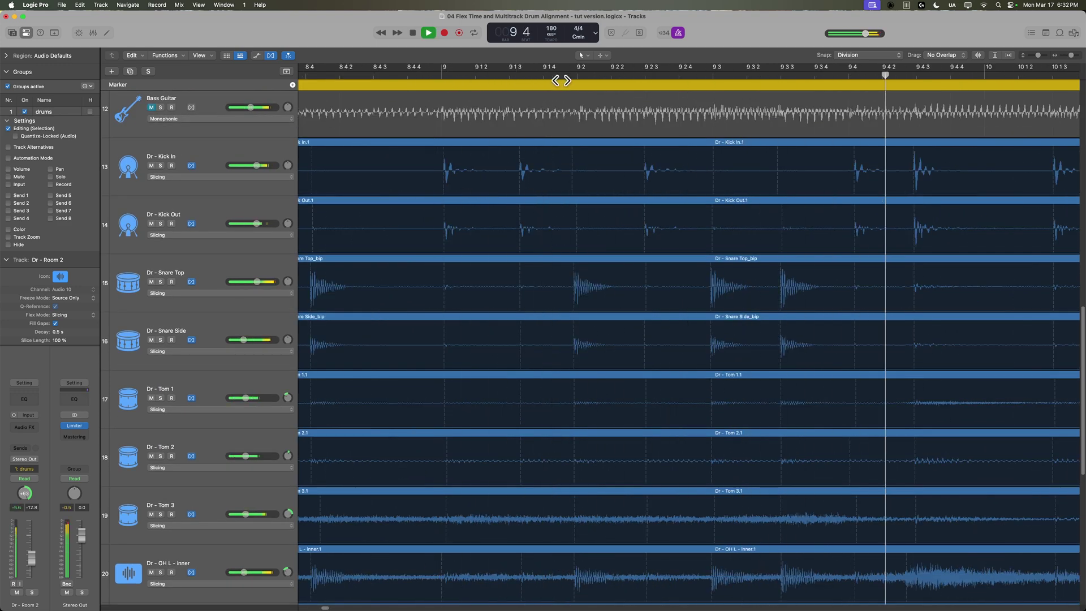
Compare the kick and snare hits between 9 and 9 2 with the grid using the playhead.
{"action": "left_click_drag", "start_coordinate": [577, 78], "coordinate": [510, 75]}
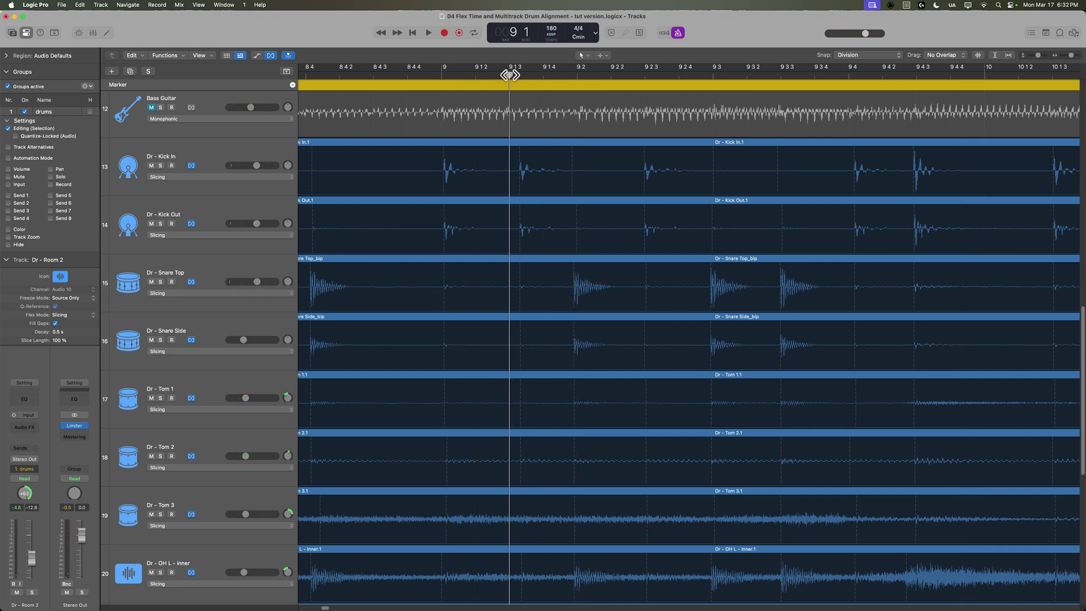
{"action": "left_click", "coordinate": [443, 75]}
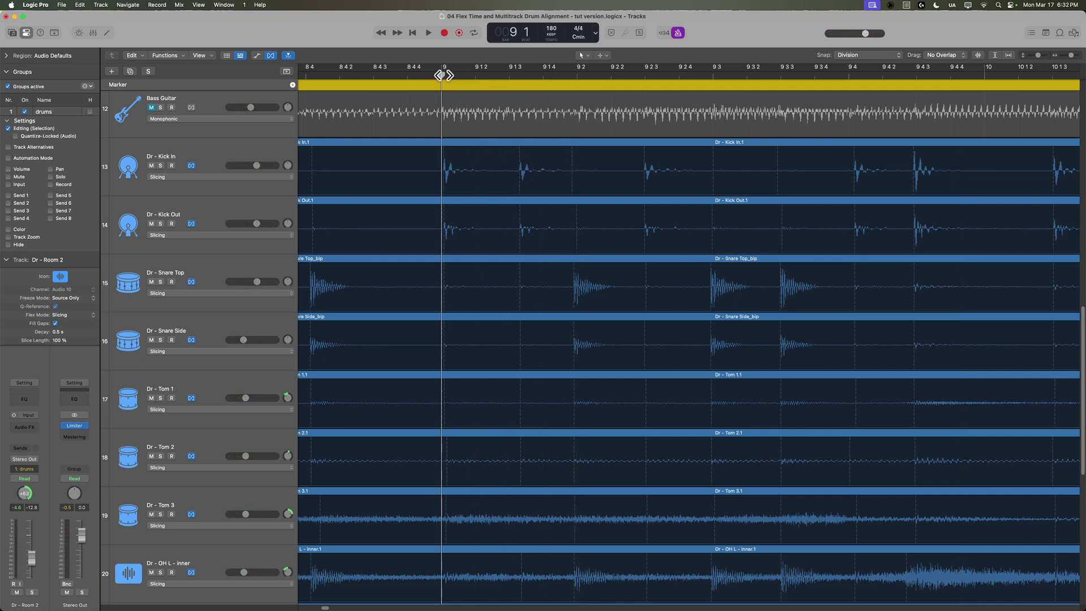
{"action": "left_click_drag", "start_coordinate": [443, 75], "coordinate": [520, 94]}
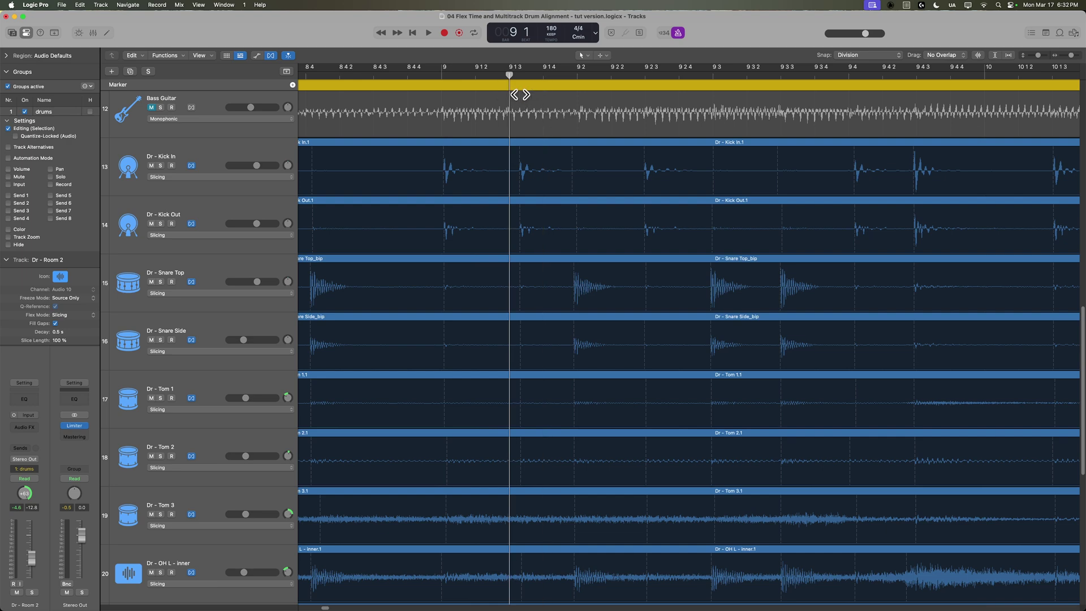
{"action": "left_click", "coordinate": [565, 75]}
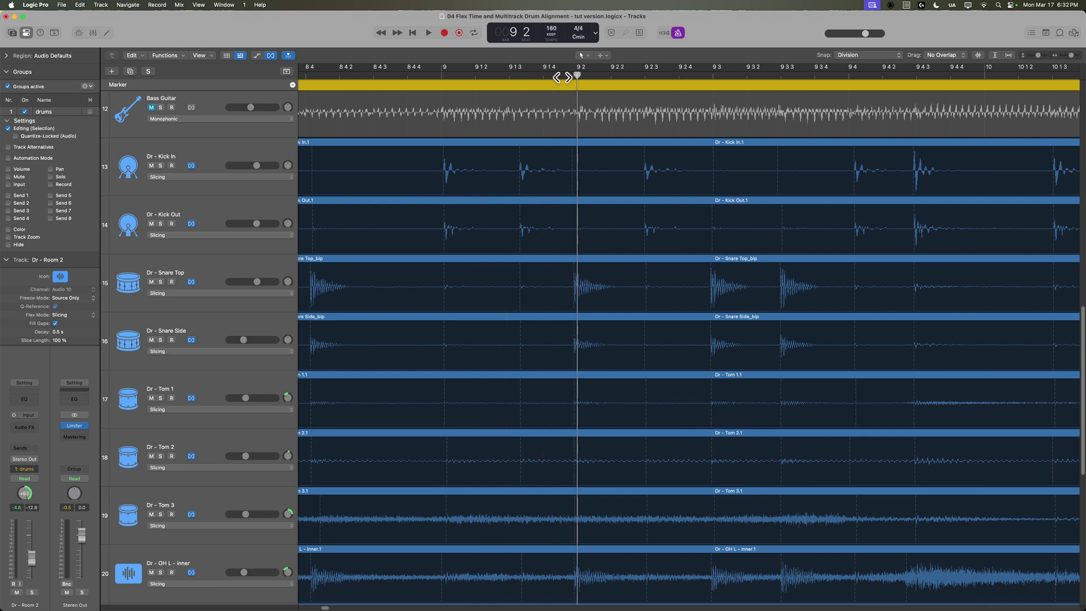
{"action": "left_click_drag", "start_coordinate": [574, 75], "coordinate": [408, 77]}
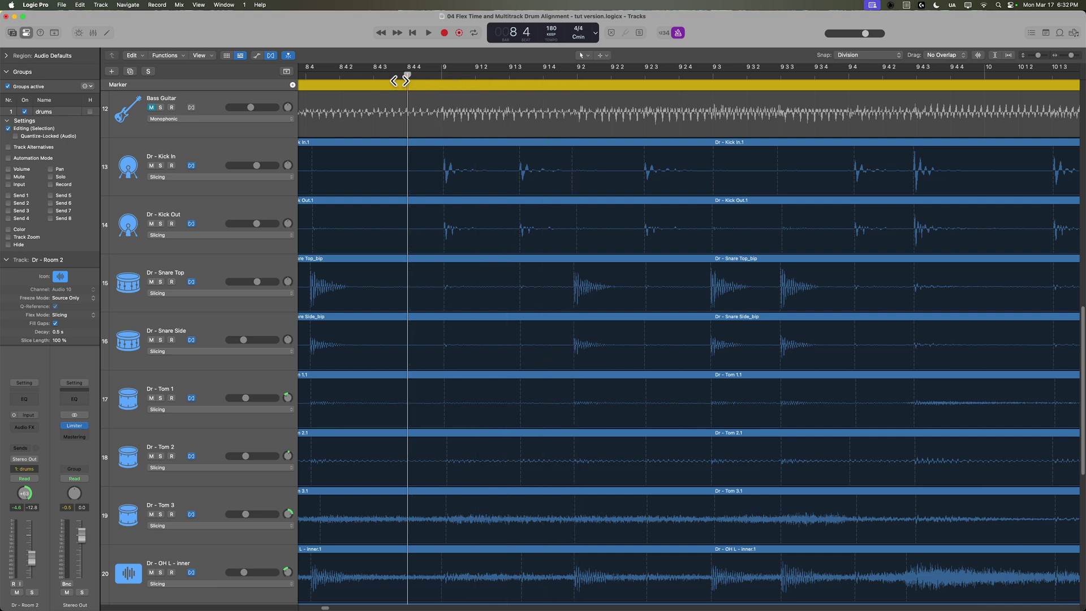
Try a single flex marker on the kick hit near 9 1 3 and undo it.
{"action": "left_click", "coordinate": [520, 156]}
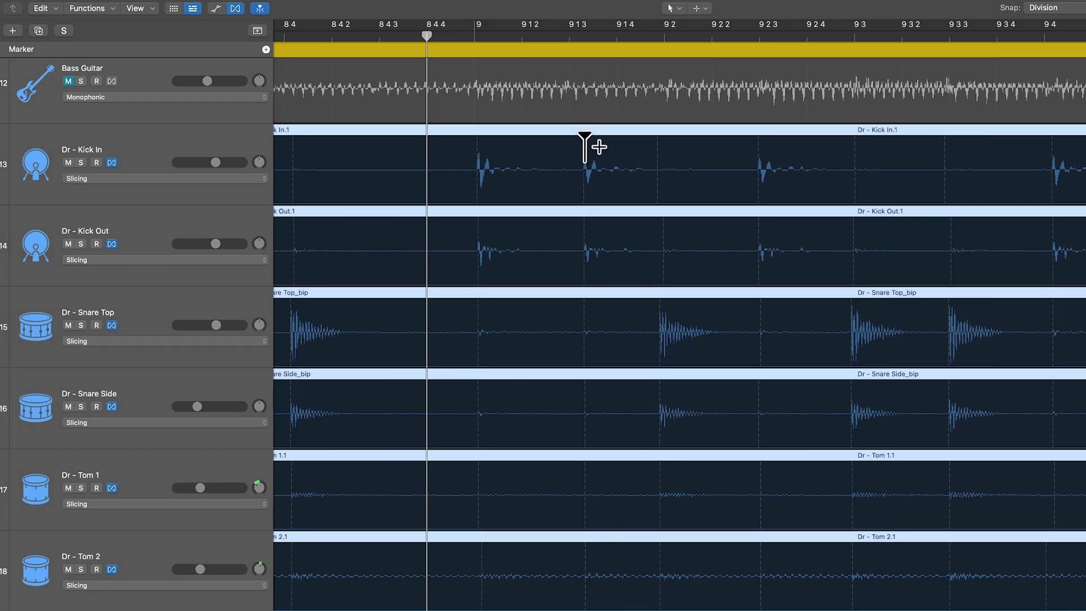
{"action": "left_click", "coordinate": [584, 148]}
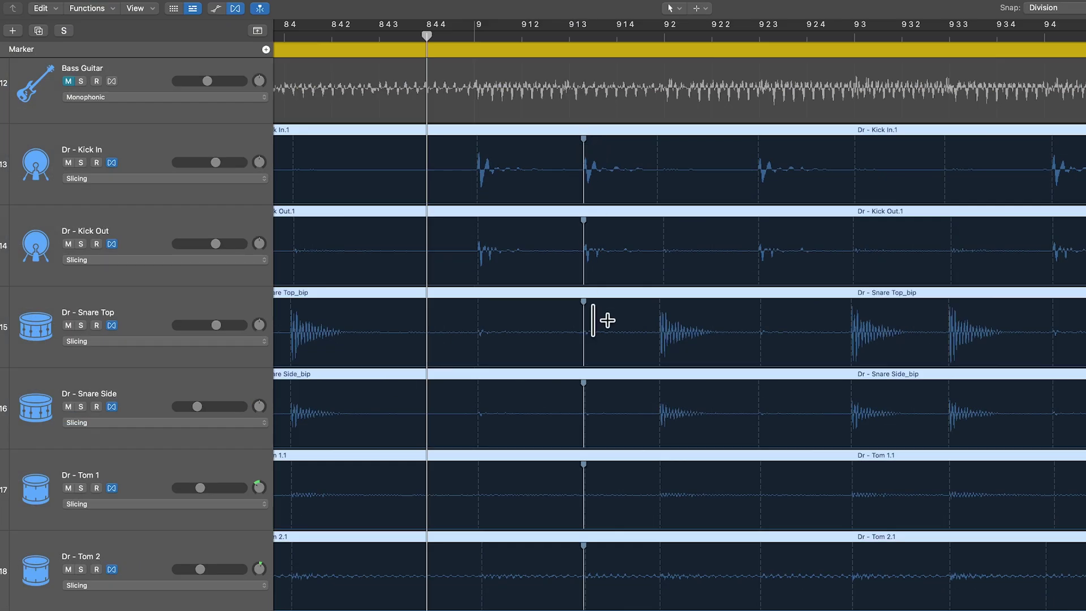
{"action": "key", "text": "super+z"}
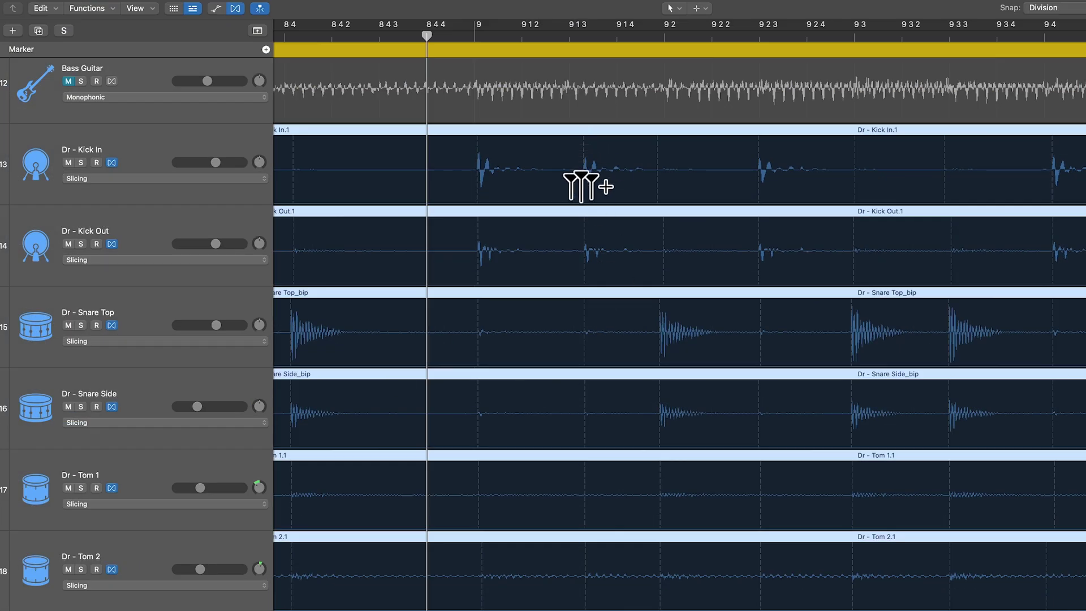
Add three flex markers around the kick hit near 9 1 3 and shift the hit earlier onto the 9 1 3 grid line.
{"action": "left_click", "coordinate": [582, 180]}
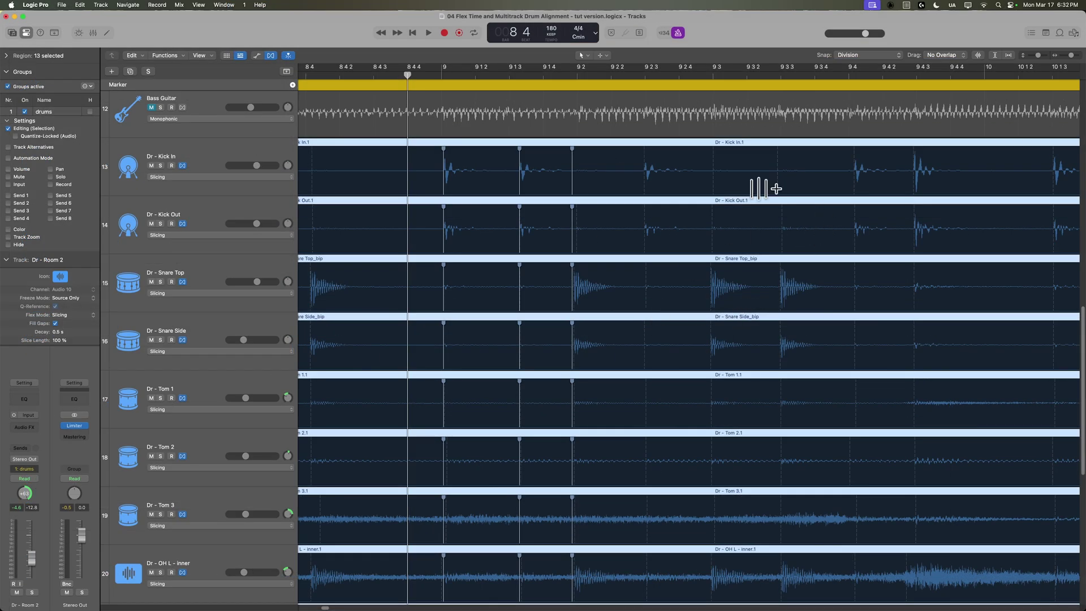
{"action": "left_click_drag", "start_coordinate": [525, 157], "coordinate": [522, 154]}
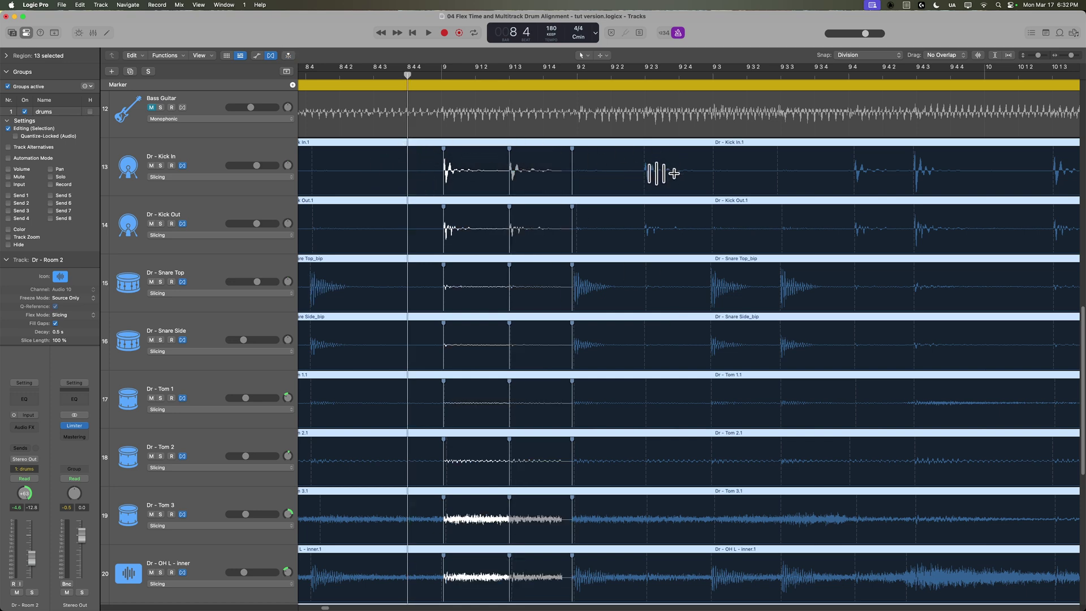
{"action": "key", "text": "super+z"}
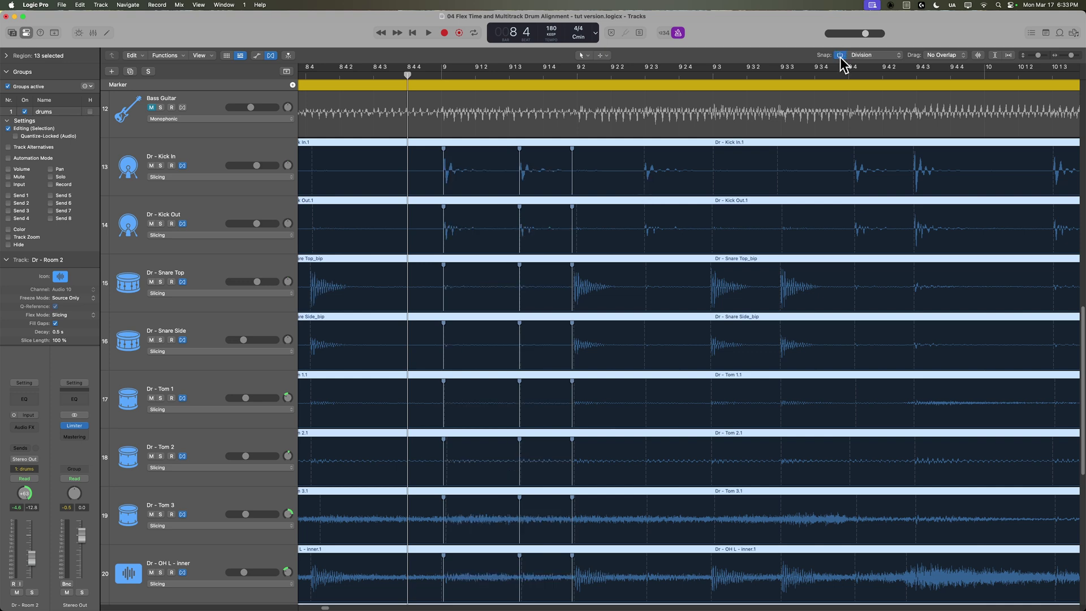
{"action": "left_click_drag", "start_coordinate": [516, 155], "coordinate": [509, 170]}
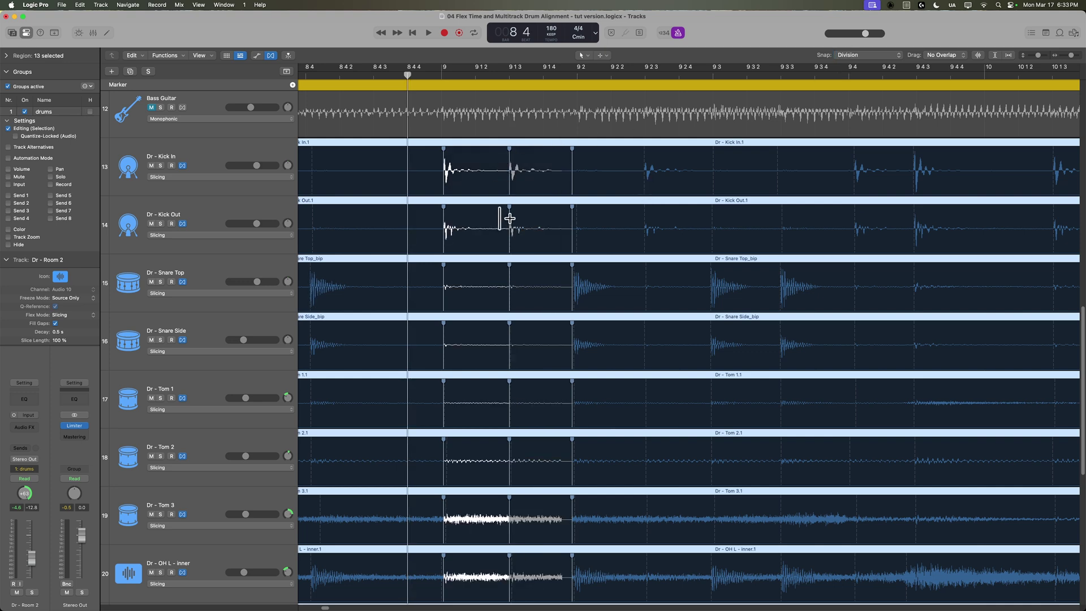
{"action": "left_click", "coordinate": [838, 56]}
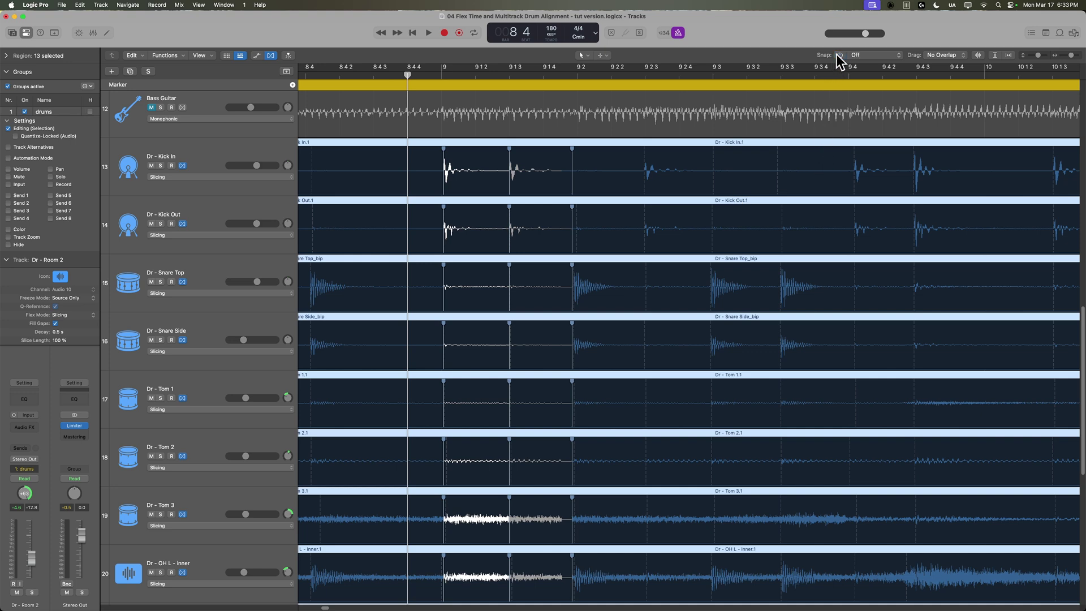
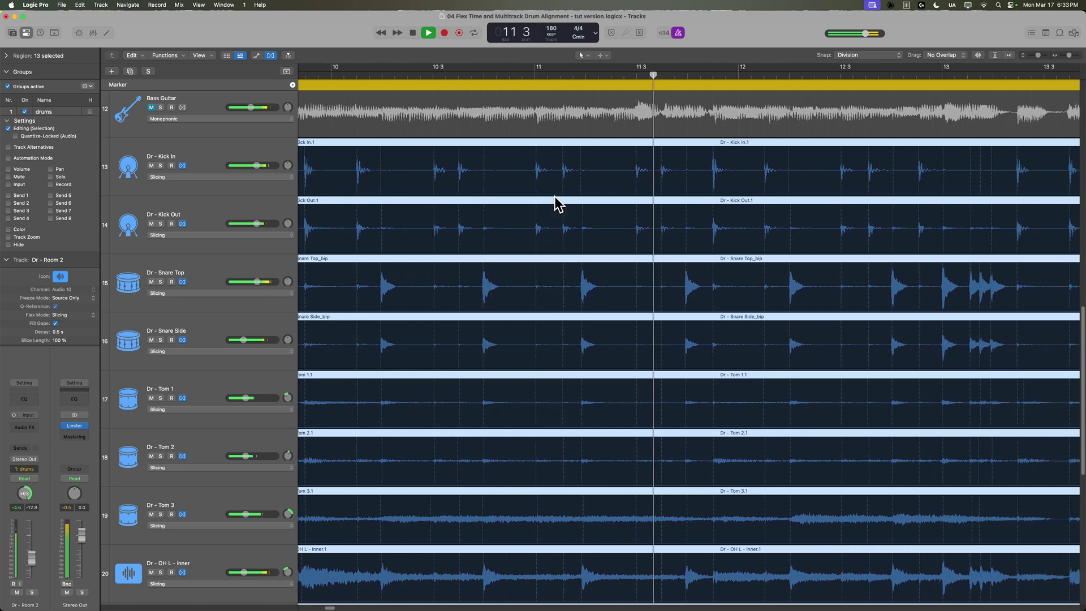
Around bar 11, use flex markers to align the snare hits to 10 4 and 11 2 and the kick hits to 11 and 11 1 3.
{"action": "key", "text": "space"}
{"action": "left_click", "coordinate": [571, 76]}
{"action": "scroll", "coordinate": [571, 76], "scroll_direction": "up", "scroll_amount": 5}
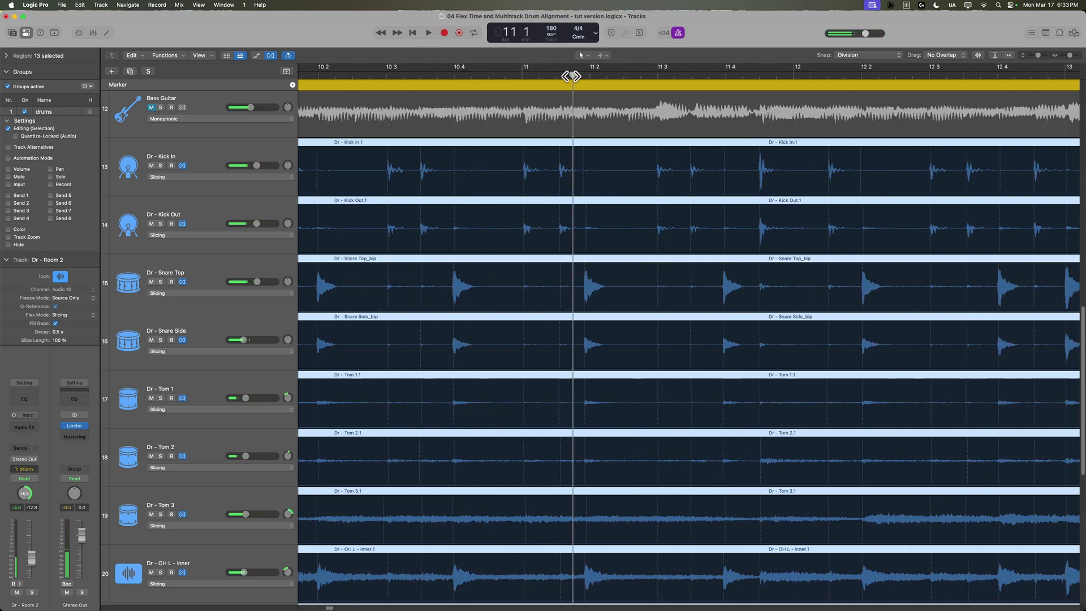
{"action": "left_click", "coordinate": [491, 74]}
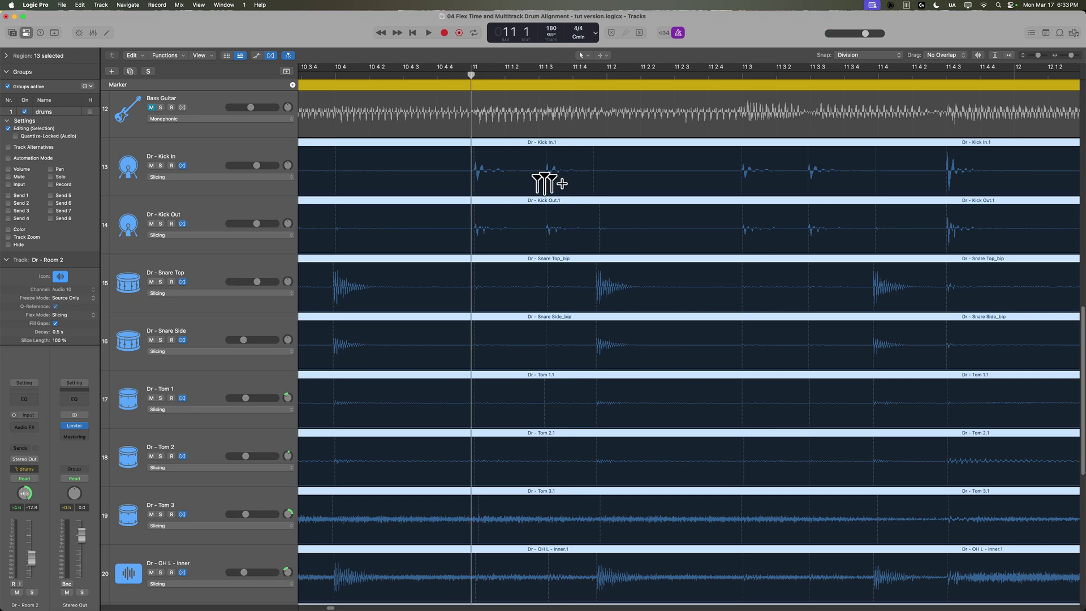
{"action": "left_click", "coordinate": [595, 286]}
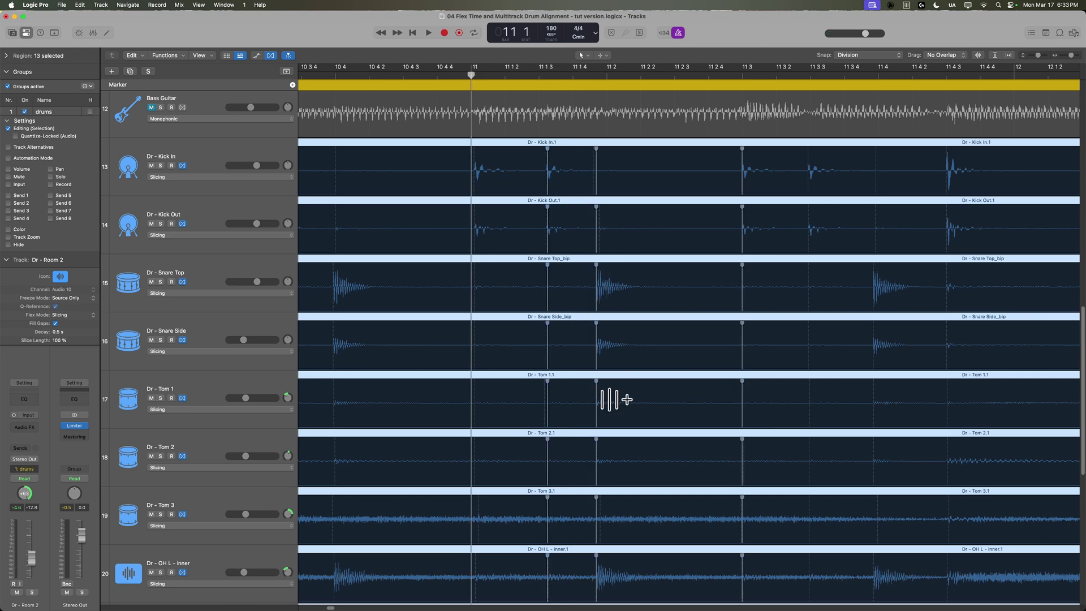
{"action": "left_click_drag", "start_coordinate": [610, 154], "coordinate": [617, 162]}
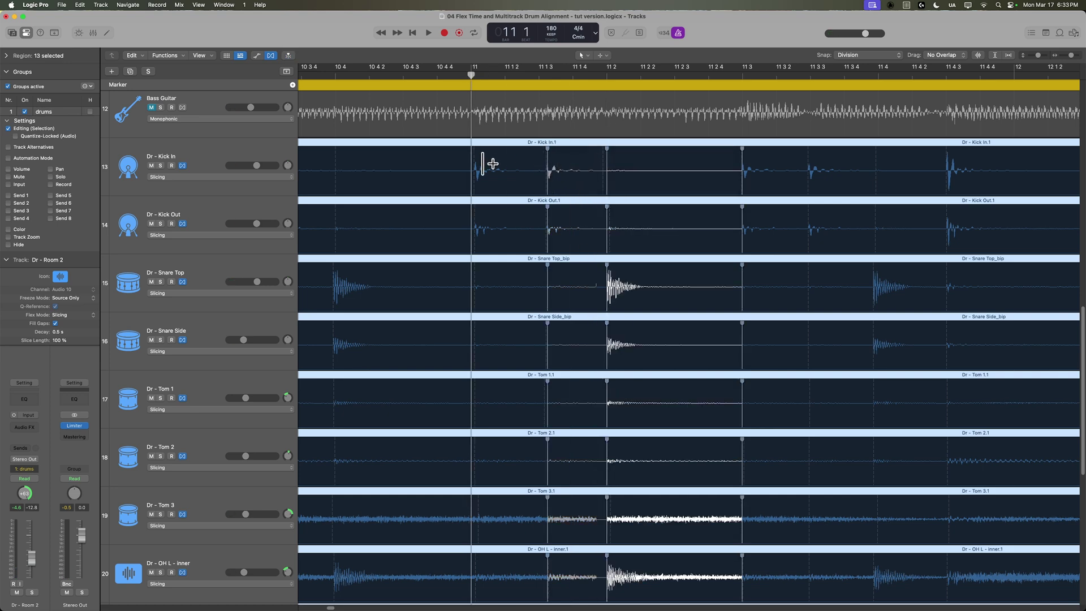
{"action": "left_click_drag", "start_coordinate": [547, 163], "coordinate": [539, 163]}
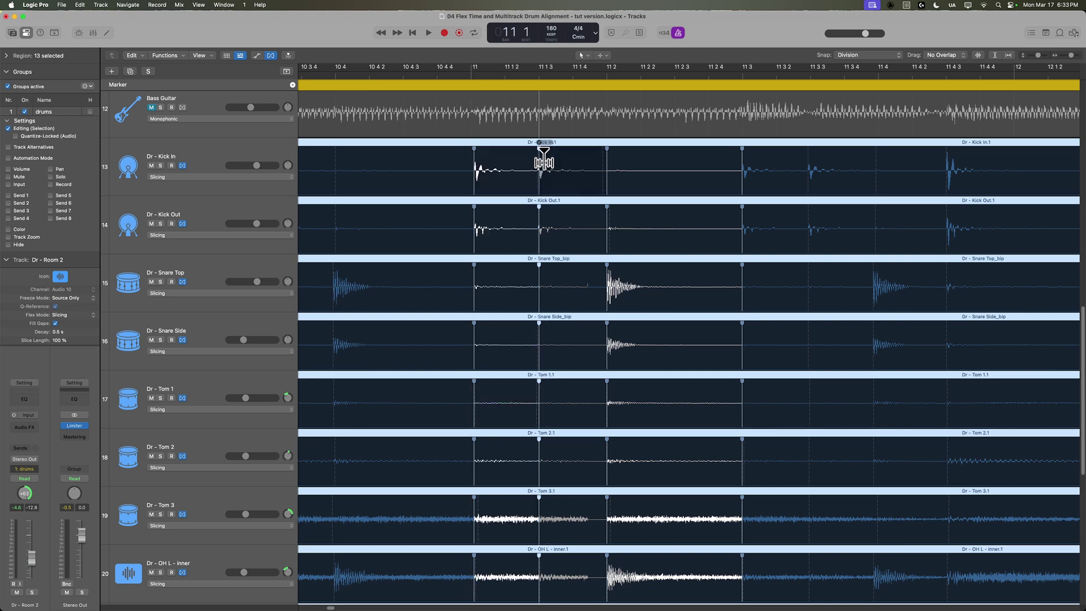
{"action": "left_click", "coordinate": [335, 153]}
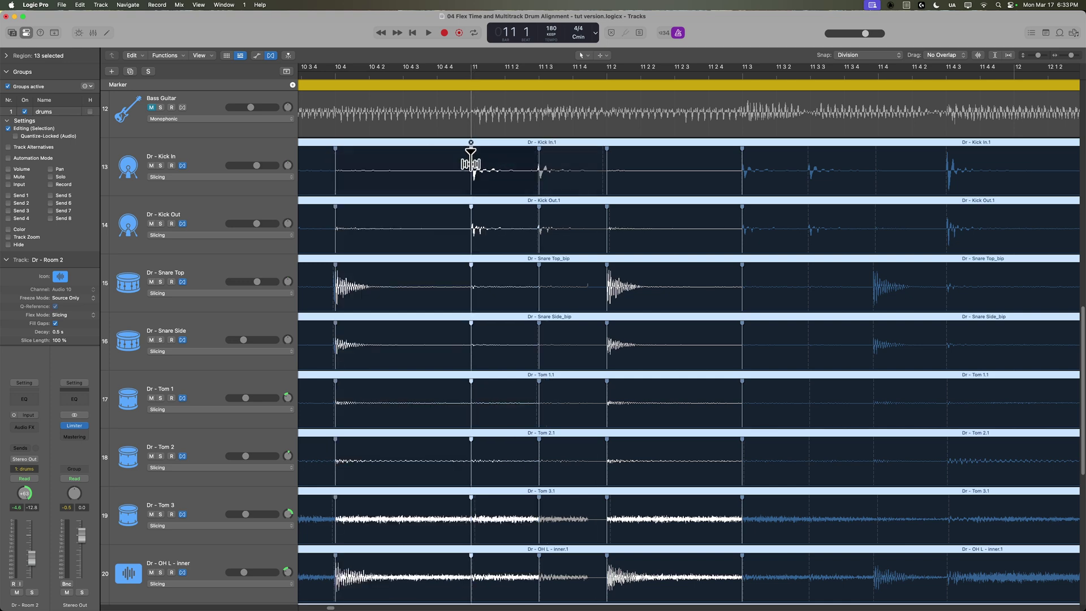
Play the drums from bar 10 to check the corrected hits and listen for further timing errors.
{"action": "key", "text": "super+Left"}
{"action": "key", "text": "super+Left"}
{"action": "key", "text": "super+Left"}
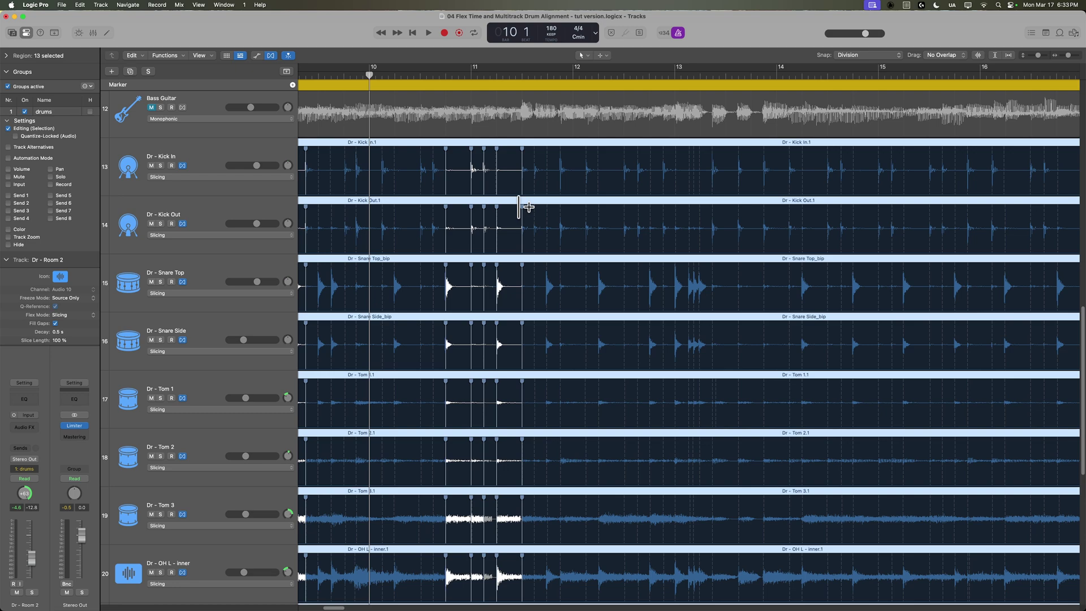
{"action": "key", "text": "super+Right"}
{"action": "key", "text": "super+Right"}
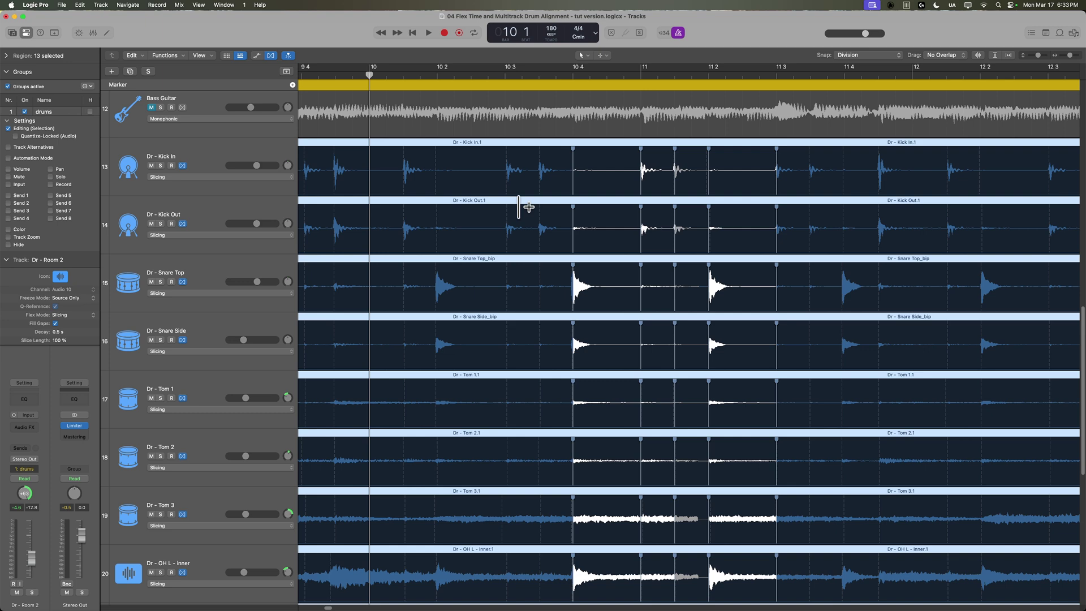
{"action": "key", "text": "space"}
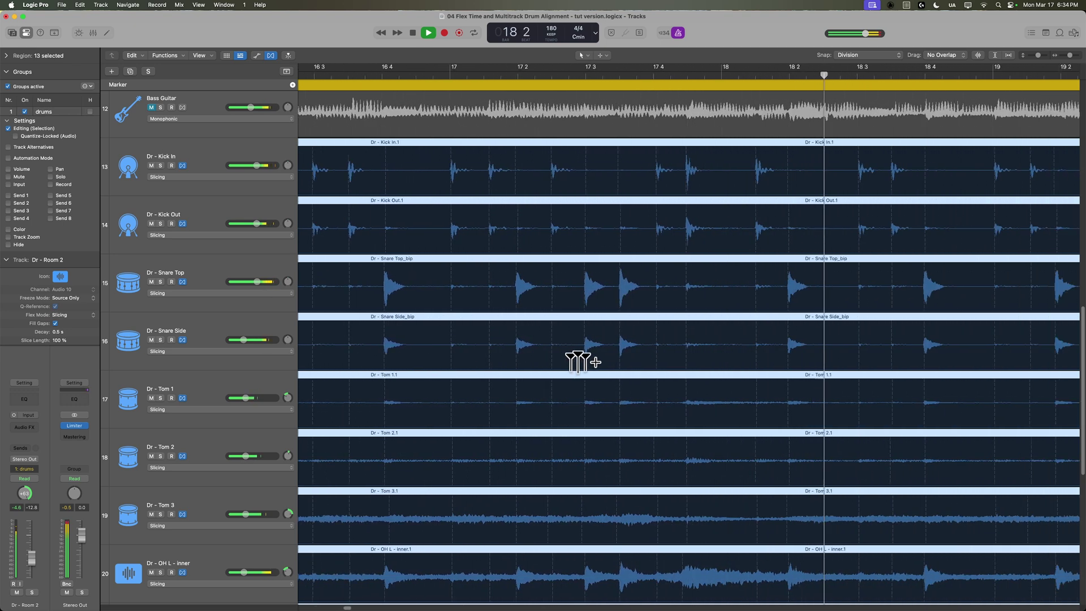
Around bar 17, use flex markers to align the two kick hits and the snare hit at 17 2 to the grid, then deselect the regions.
{"action": "left_click", "coordinate": [450, 73]}
{"action": "left_click_drag", "start_coordinate": [450, 73], "coordinate": [405, 72]}
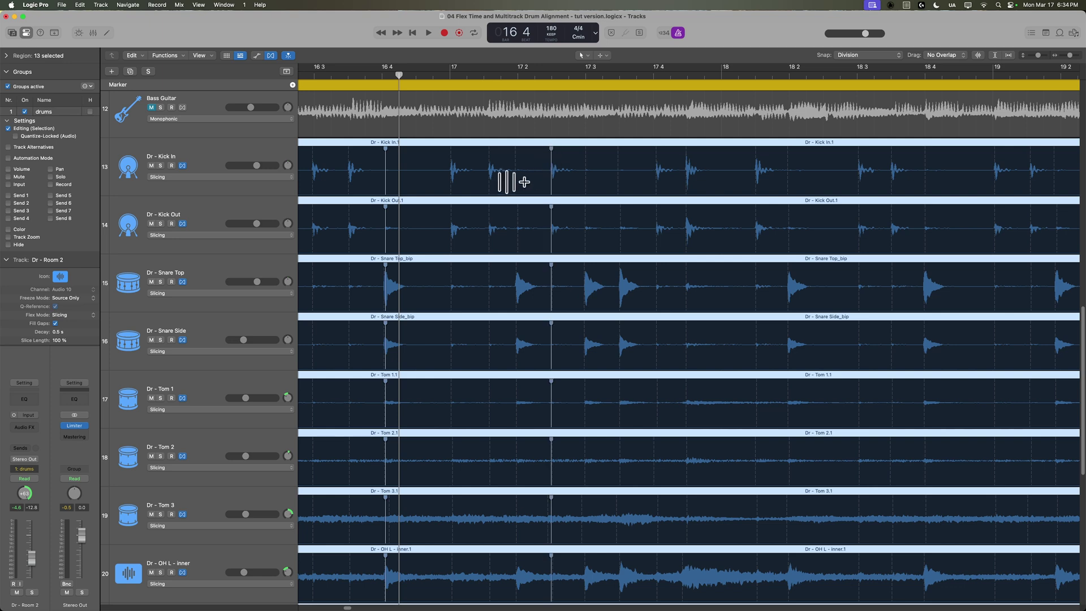
{"action": "left_click", "coordinate": [489, 173]}
{"action": "left_click_drag", "start_coordinate": [450, 160], "coordinate": [518, 155]}
{"action": "key", "text": "shift+super+a"}
Play the drums from 16 3 through bar 20 to check the edit and find the next timing error.
{"action": "key", "text": "space"}
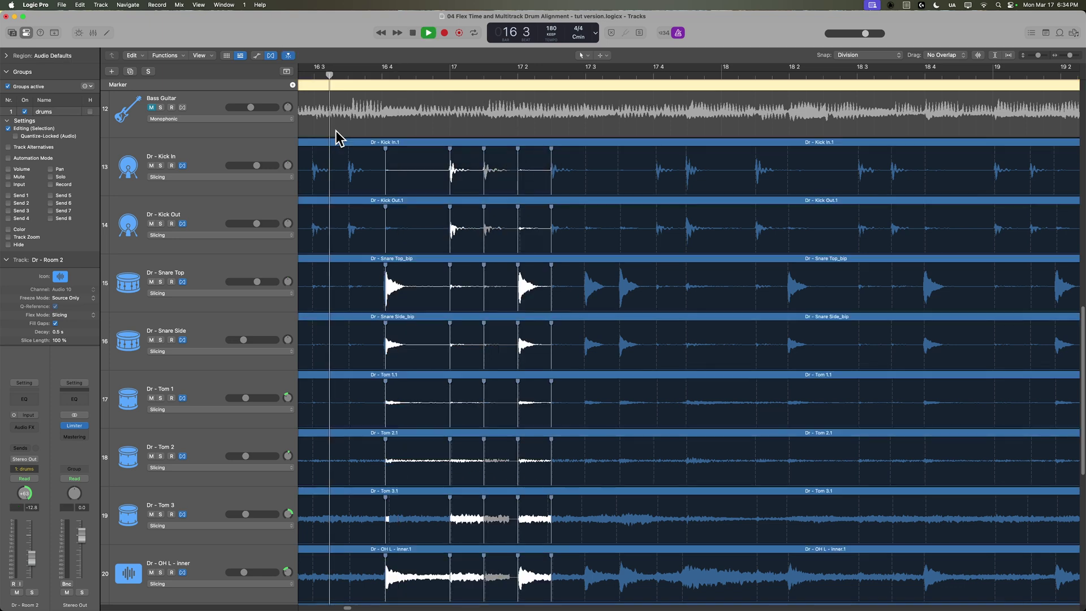
{"action": "left_click", "coordinate": [337, 142]}
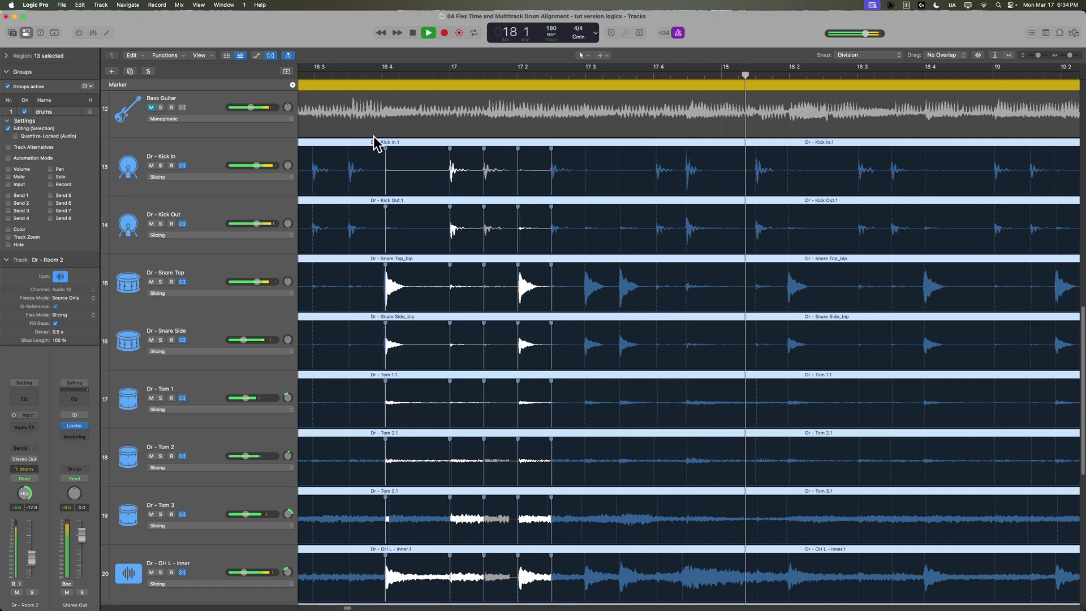
{"action": "scroll", "coordinate": [592, 262], "scroll_direction": "right", "scroll_amount": 10}
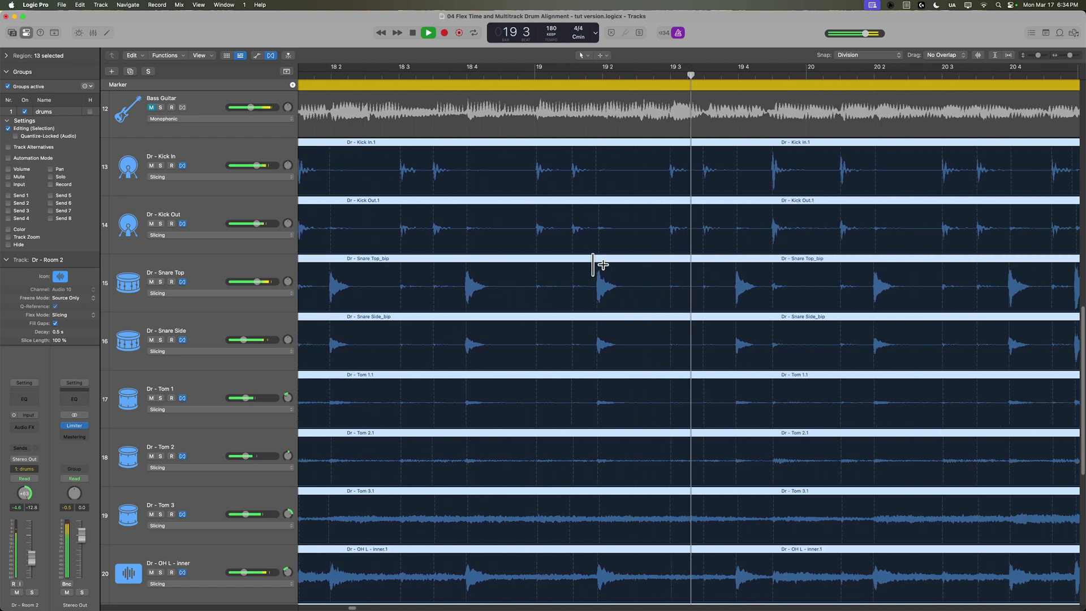
{"action": "scroll", "coordinate": [591, 261], "scroll_direction": "down", "scroll_amount": 2}
{"action": "scroll", "coordinate": [795, 310], "scroll_direction": "up", "scroll_amount": 2}
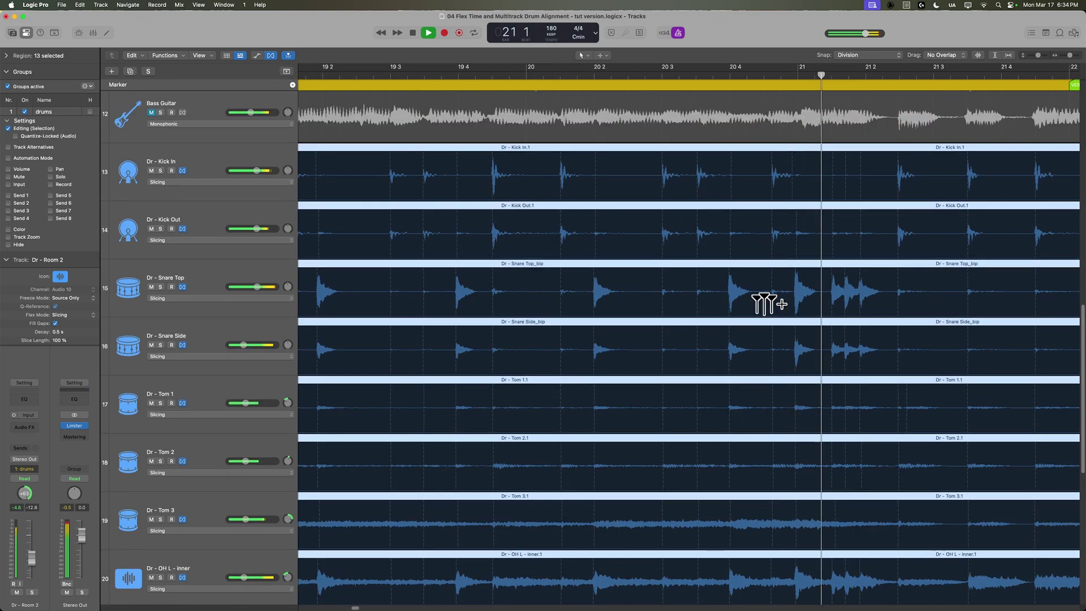
Add flex markers around the kick hit after 20 4 and shift it earlier onto the grid line midway between 20 4 and 21.
{"action": "left_click_drag", "start_coordinate": [589, 73], "coordinate": [625, 72]}
{"action": "key", "text": "space"}
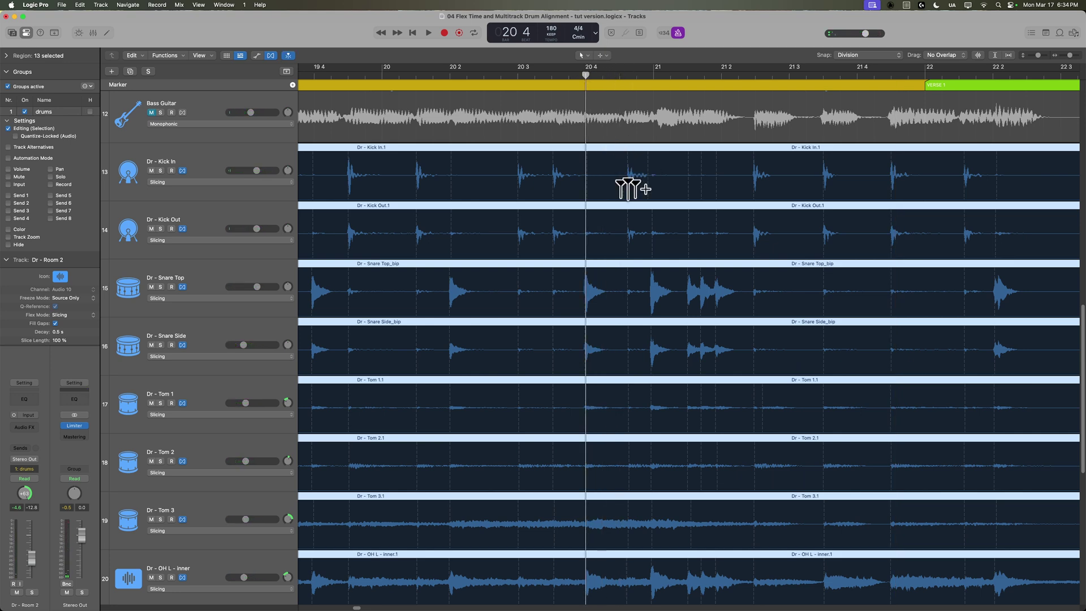
{"action": "left_click", "coordinate": [628, 181]}
{"action": "left_click", "coordinate": [534, 75]}
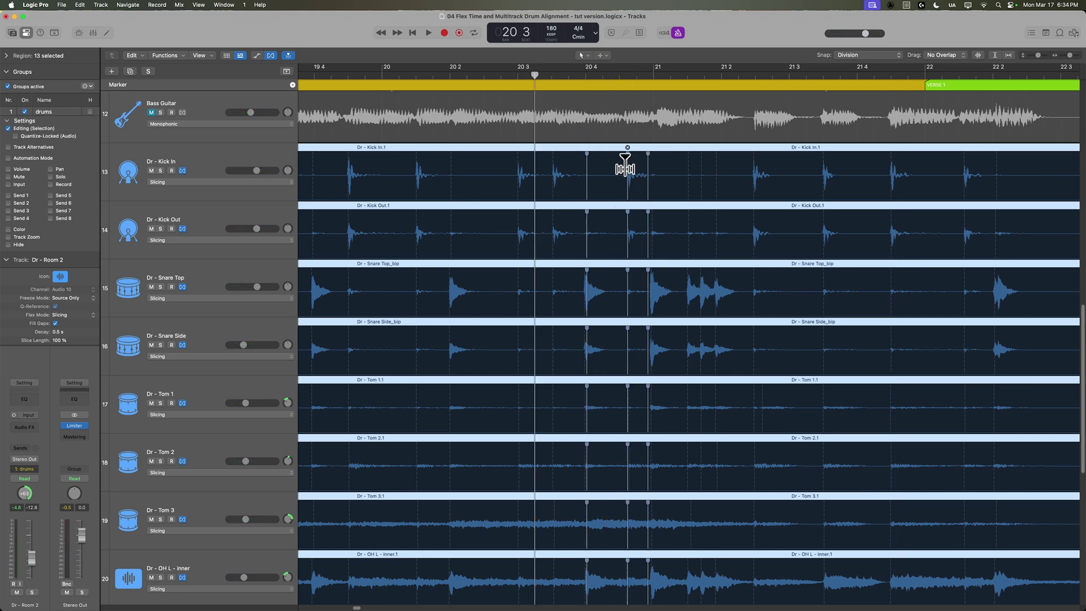
{"action": "left_click_drag", "start_coordinate": [625, 165], "coordinate": [617, 166]}
Play the drums from just after 20 2 through the verse to the fill before the chorus, keeping the playhead in view.
{"action": "left_click", "coordinate": [485, 76]}
{"action": "key", "text": "space"}
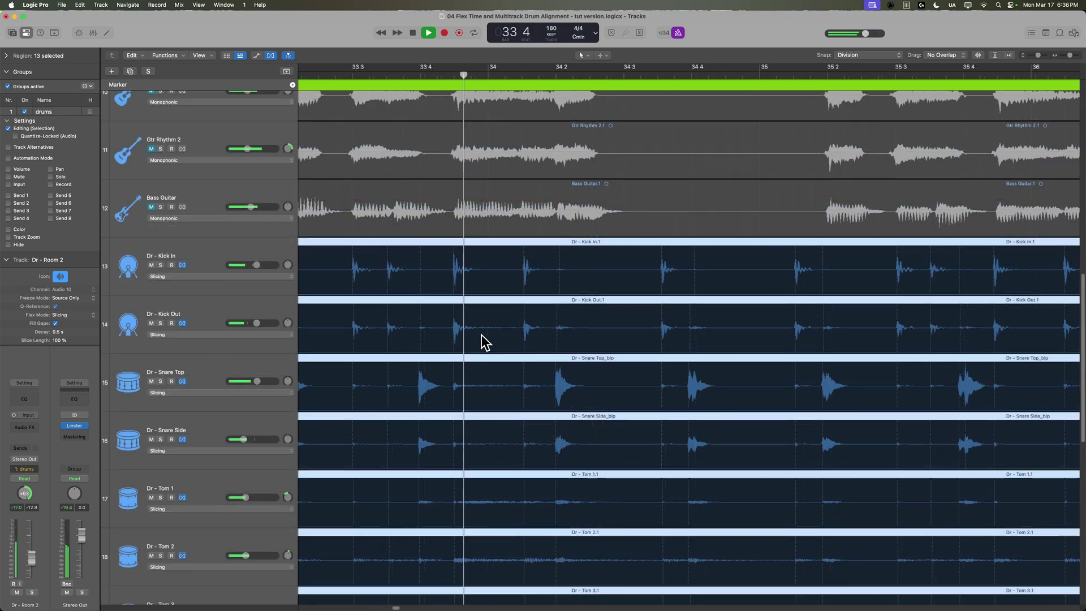
{"action": "scroll", "coordinate": [446, 436], "scroll_direction": "down", "scroll_amount": 3}
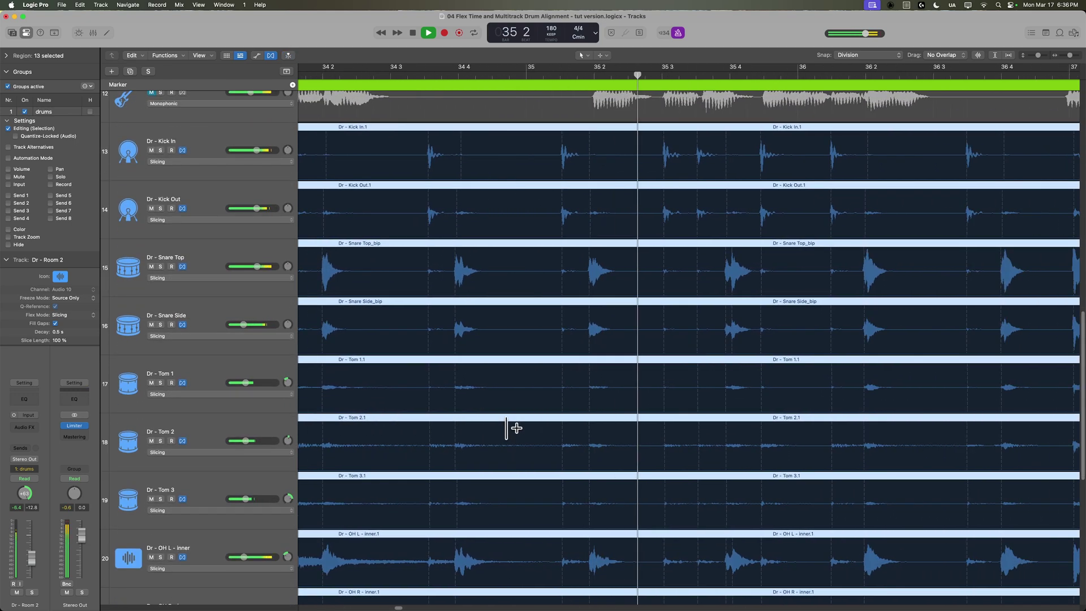
{"action": "left_click", "coordinate": [288, 55]}
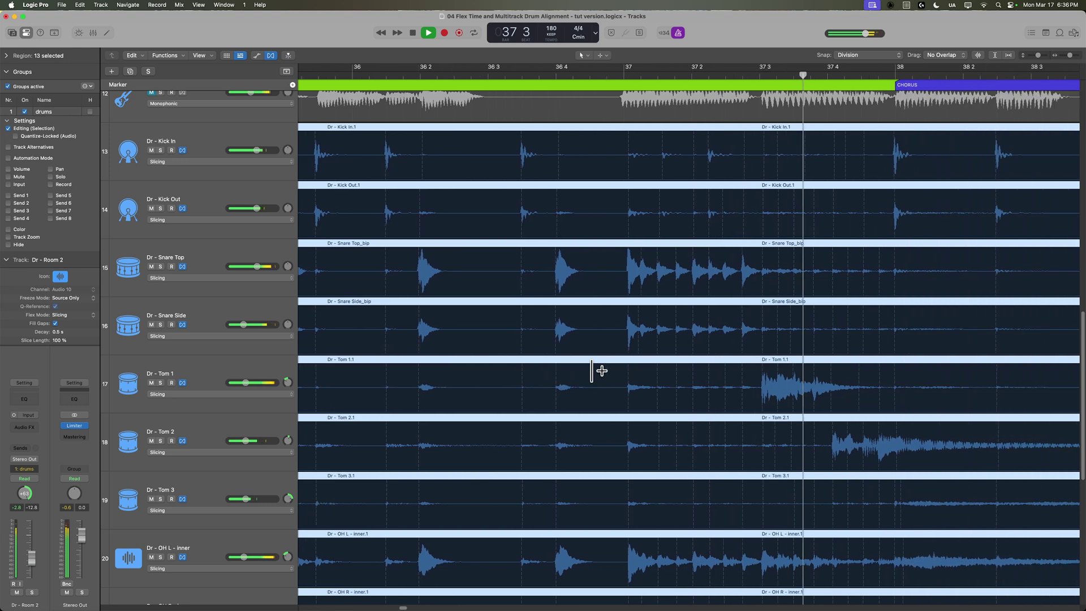
{"action": "key", "text": "space"}
Replay the drum fill from 36 3 into the start of the chorus at bar 38.
{"action": "left_click_drag", "start_coordinate": [528, 75], "coordinate": [508, 89]}
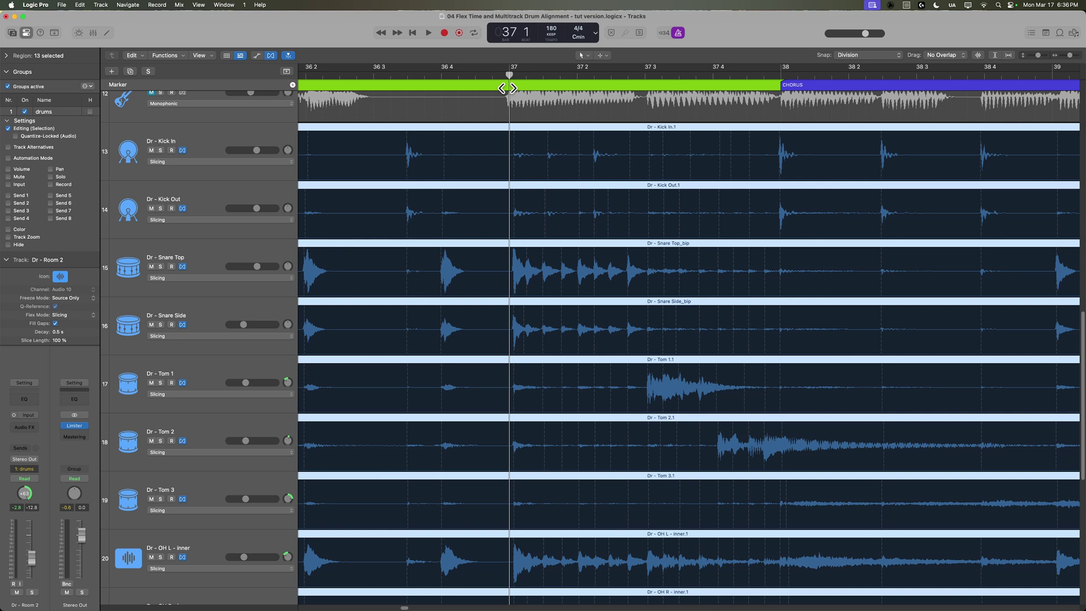
{"action": "left_click_drag", "start_coordinate": [509, 81], "coordinate": [390, 107]}
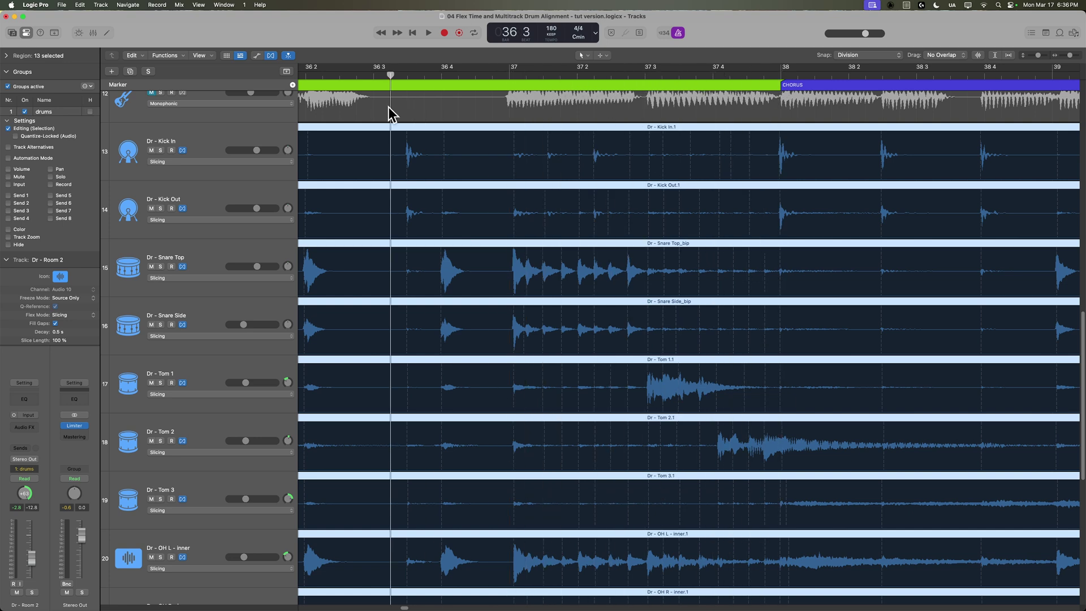
{"action": "key", "text": "space"}
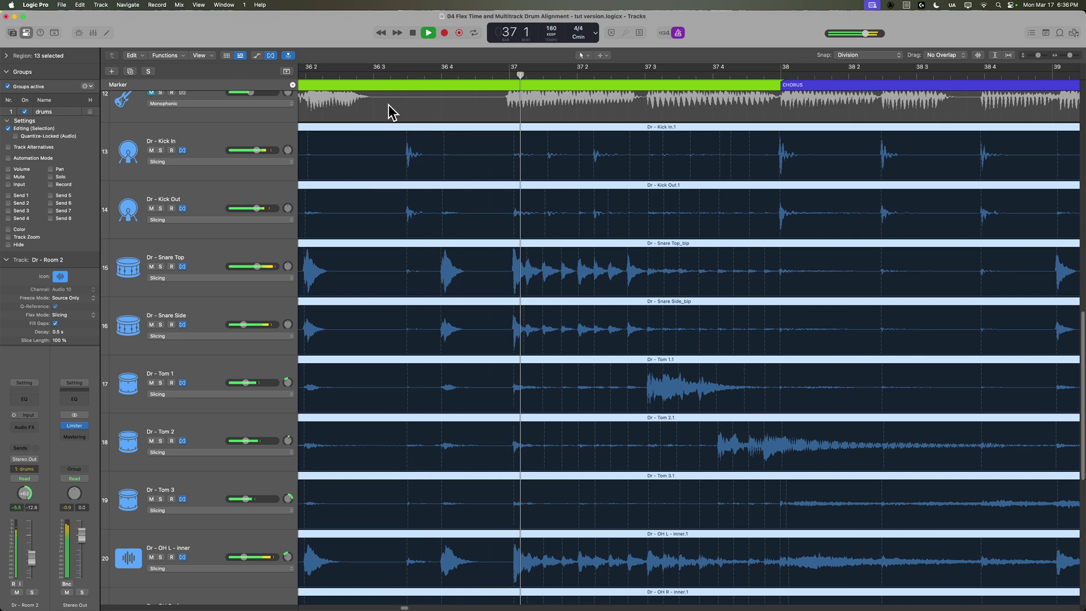
{"action": "key", "text": "space"}
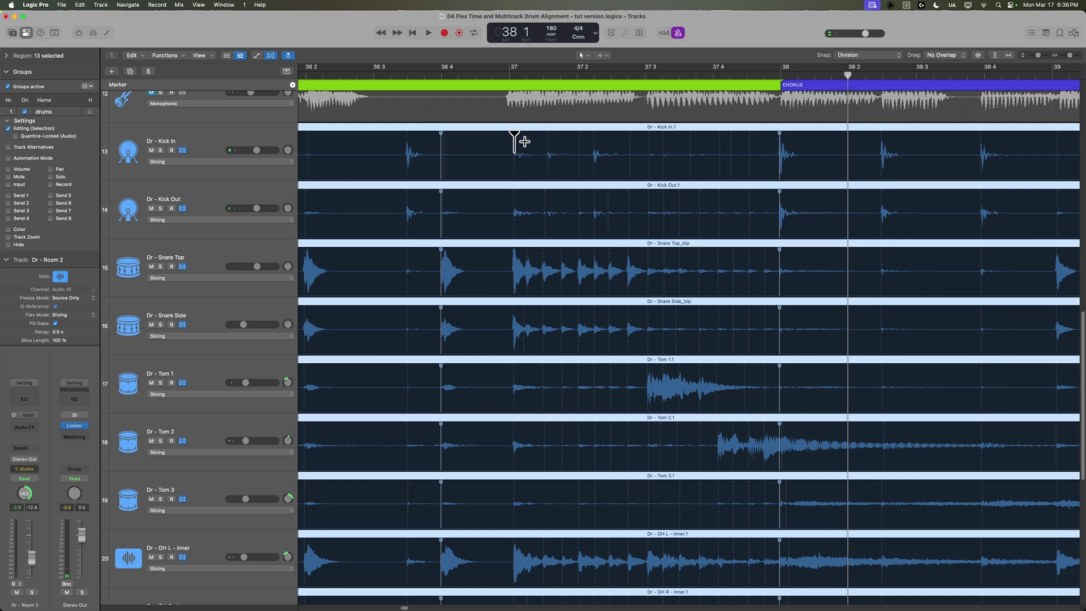
In the fill before the chorus, use flex markers to align the main snare and tom hits to 37, 37 2, 37 3 and 37 4.
{"action": "left_click_drag", "start_coordinate": [514, 142], "coordinate": [510, 144]}
{"action": "left_click", "coordinate": [582, 260]}
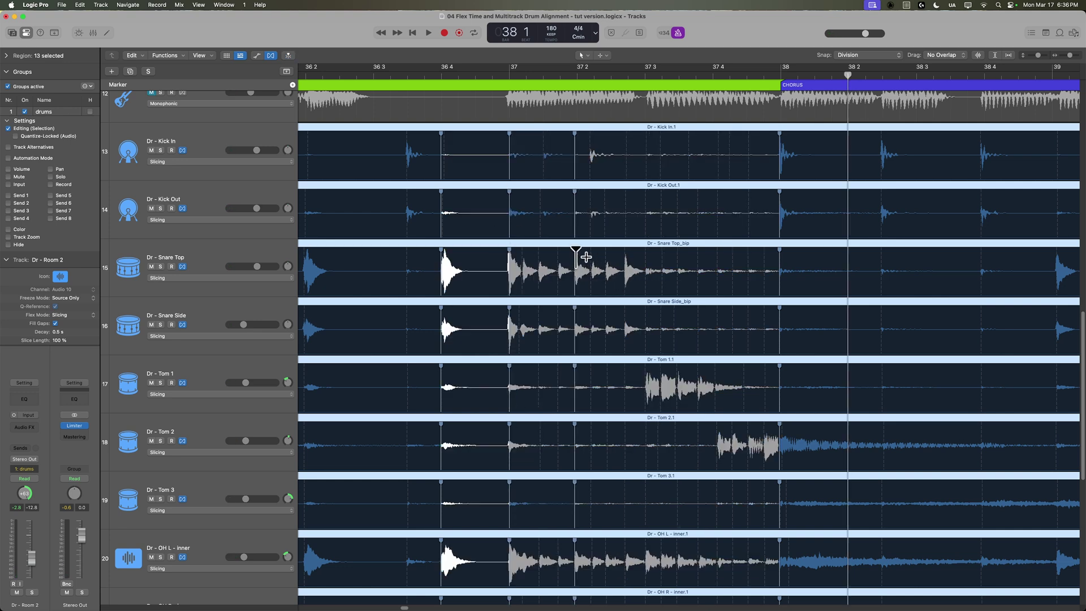
{"action": "left_click_drag", "start_coordinate": [648, 368], "coordinate": [650, 372]}
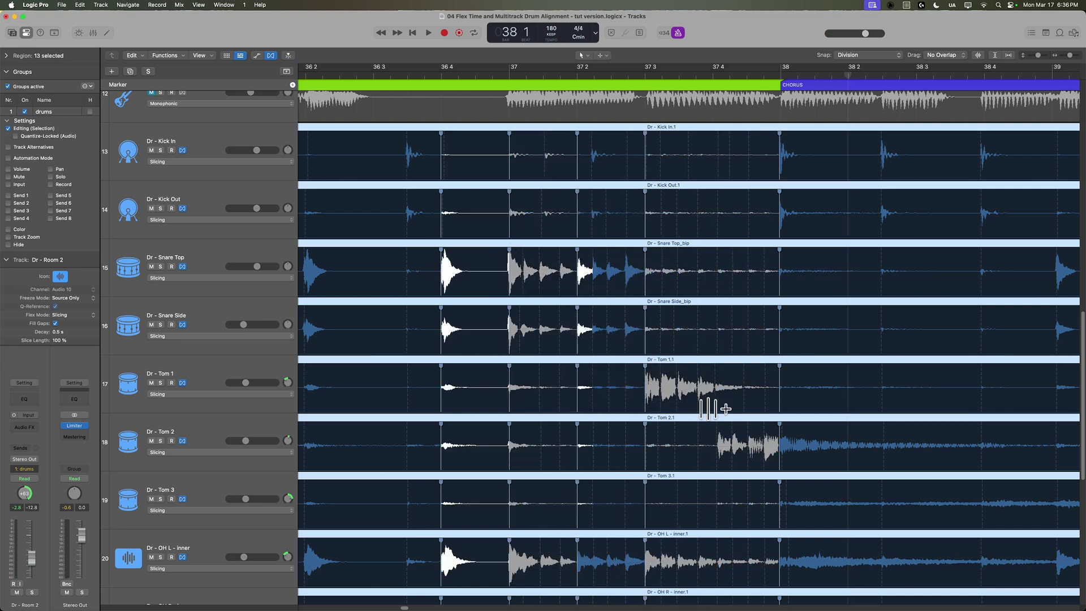
{"action": "left_click_drag", "start_coordinate": [719, 424], "coordinate": [722, 428]}
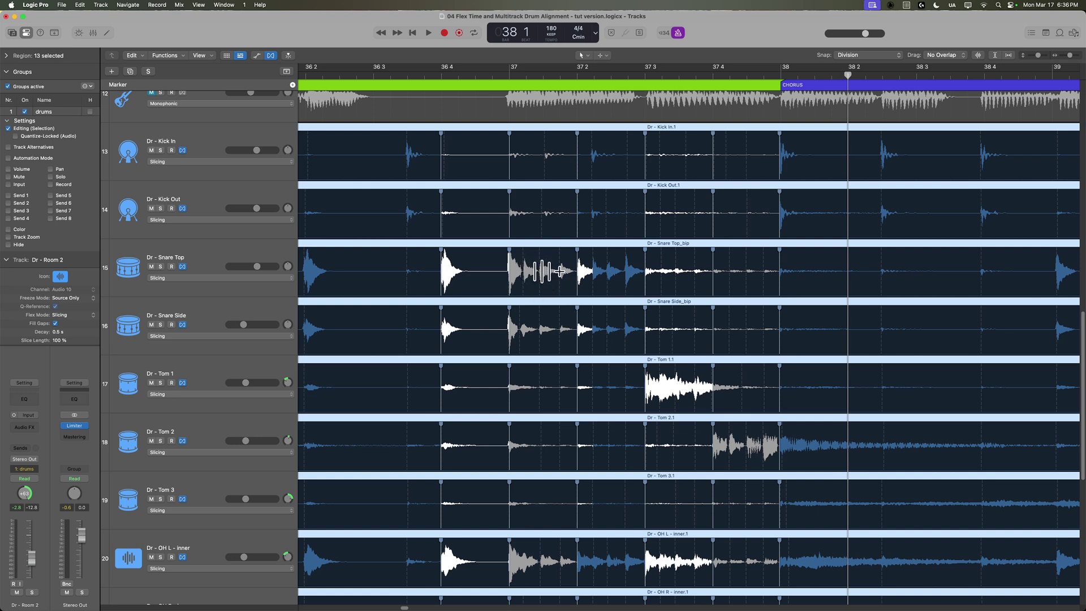
Replay the aligned drum fill from 36 3 into the start of the chorus.
{"action": "double_click", "coordinate": [374, 76]}
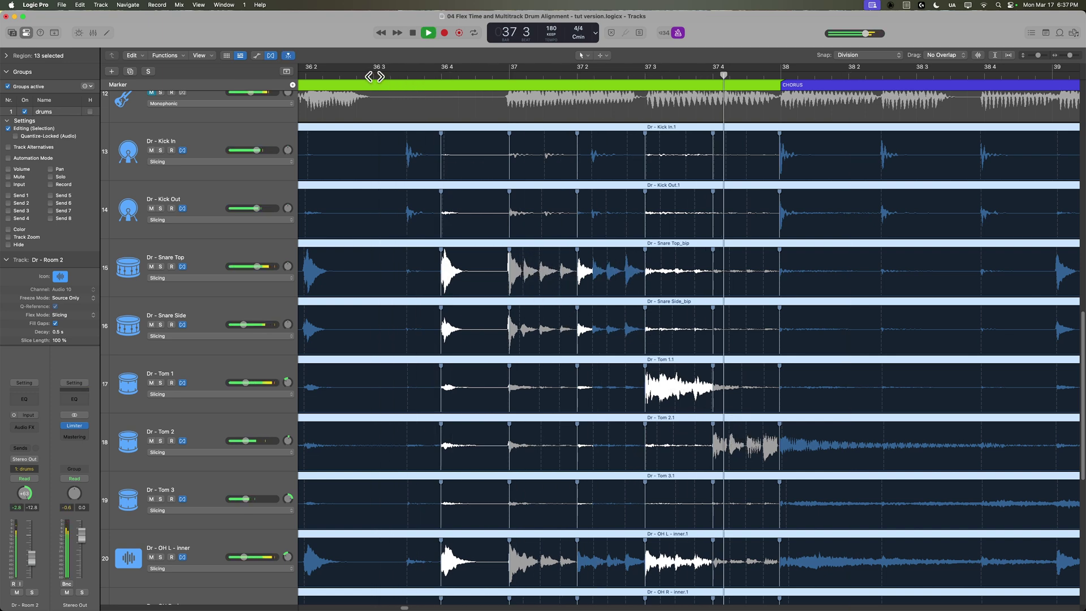
{"action": "double_click", "coordinate": [375, 77]}
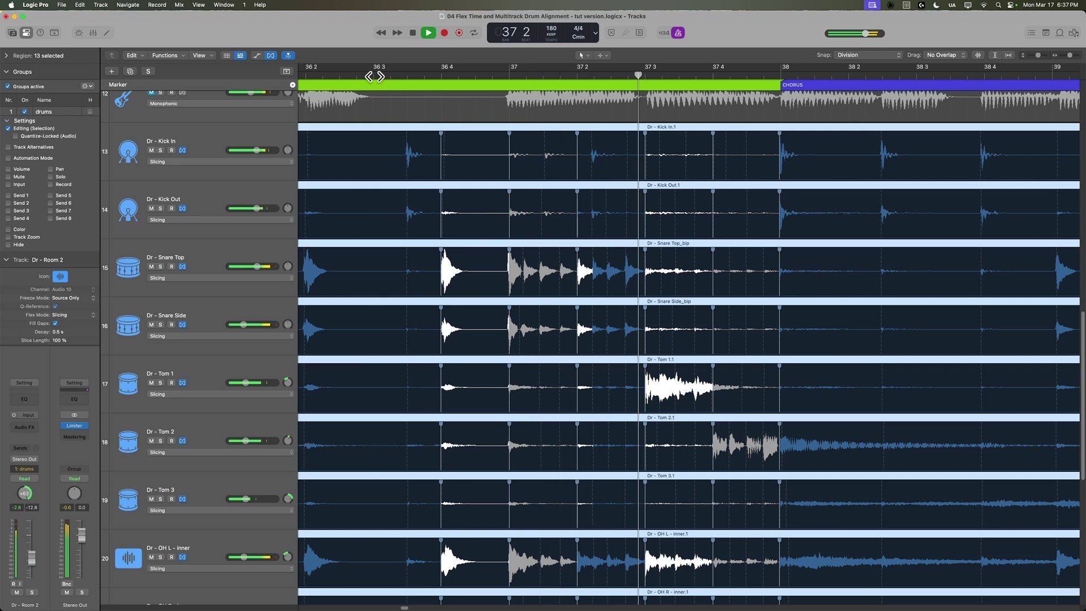
{"action": "key", "text": "space"}
Undo the flex edits in the fill before the chorus and play the original timing from just before 36 4 into the chorus.
{"action": "key", "text": "ctrl+z"}
{"action": "key", "text": "ctrl+z"}
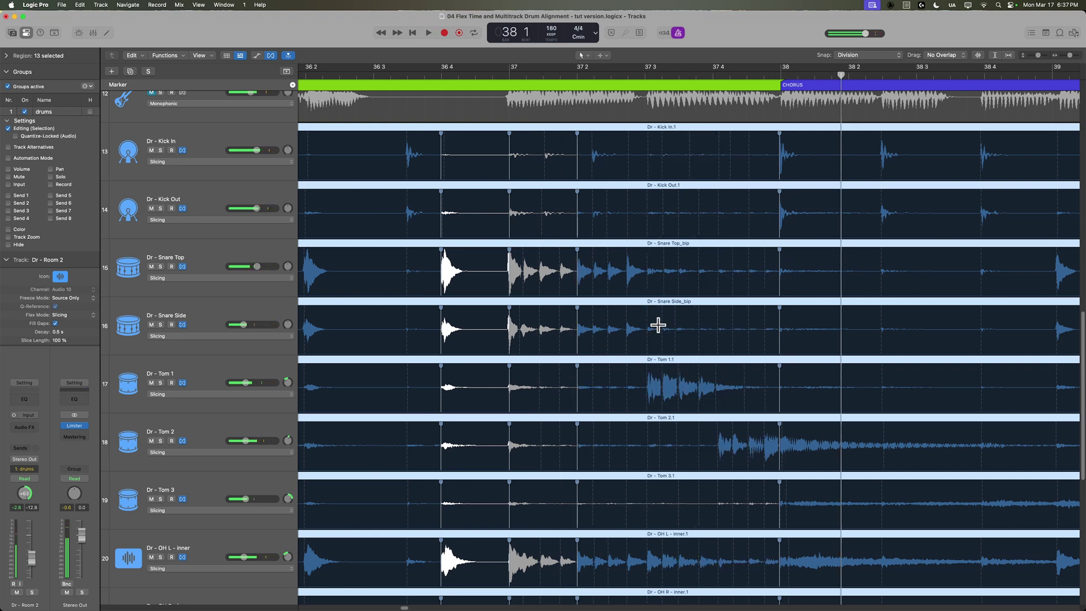
{"action": "key", "text": "ctrl+z"}
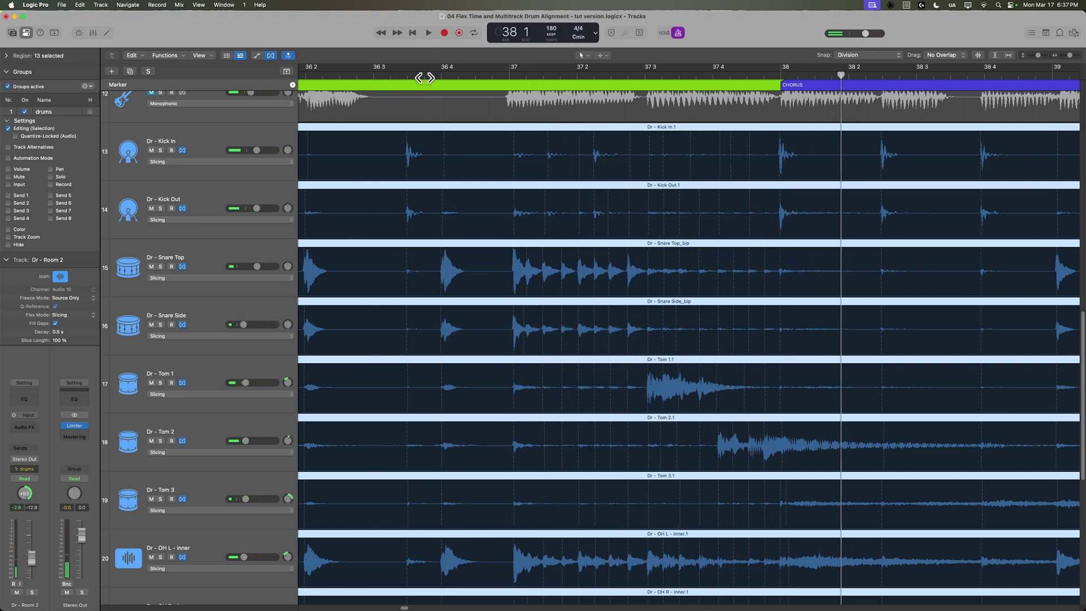
{"action": "double_click", "coordinate": [424, 78]}
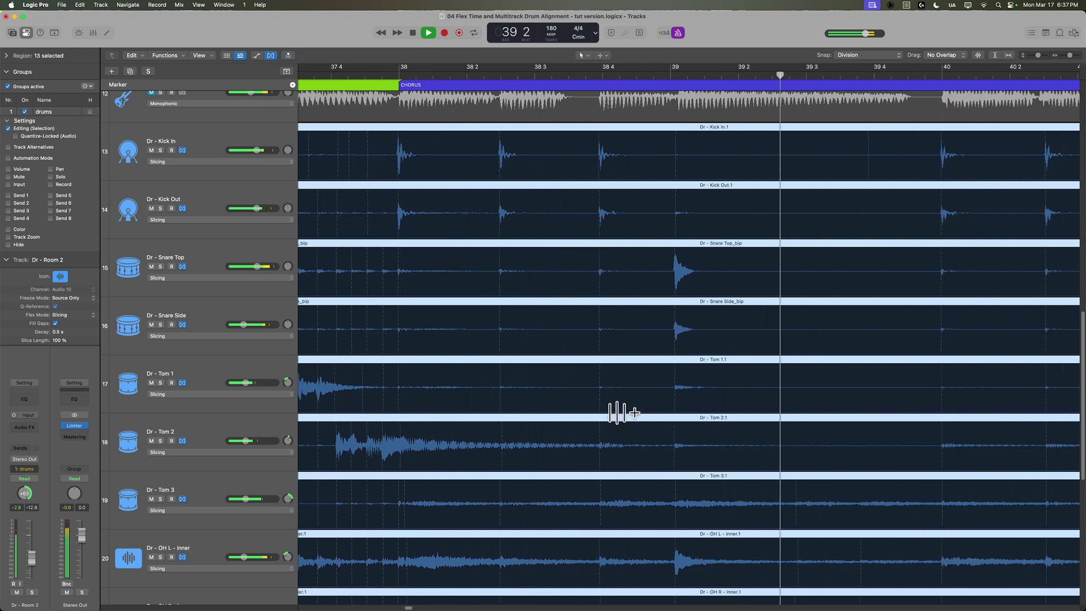
{"action": "key", "text": "space"}
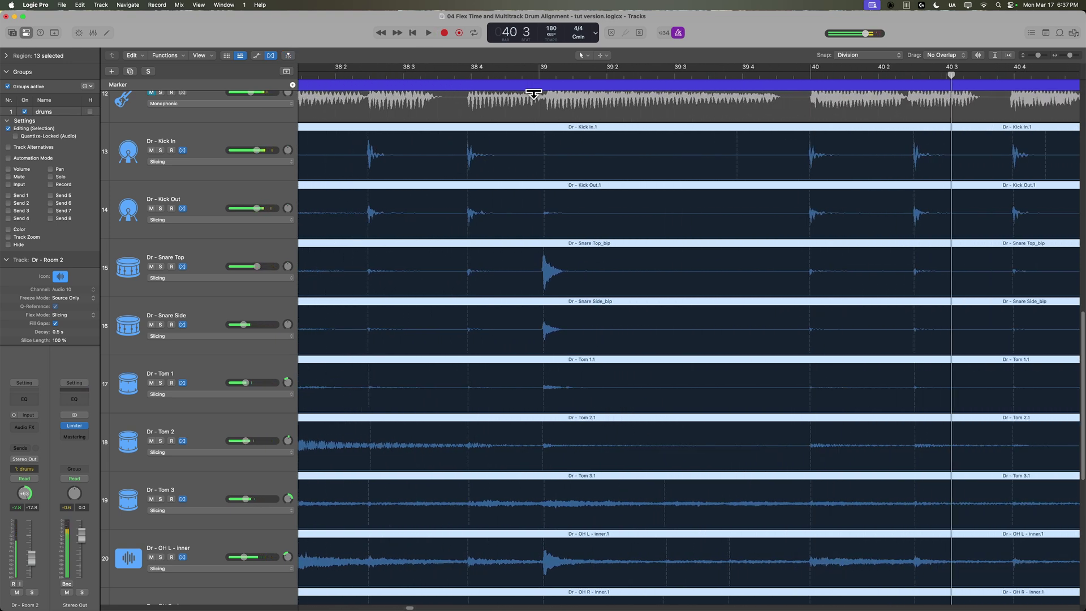
Add flex markers around the snare hit just after bar 39 and shift it earlier onto the bar 39 line.
{"action": "left_click", "coordinate": [539, 75]}
{"action": "mouse_move", "coordinate": [539, 75]}
{"action": "left_mouse_down"}
{"action": "mouse_move", "coordinate": [470, 76]}
{"action": "mouse_move", "coordinate": [539, 75]}
{"action": "left_mouse_up"}
{"action": "key", "text": "cmd+f"}
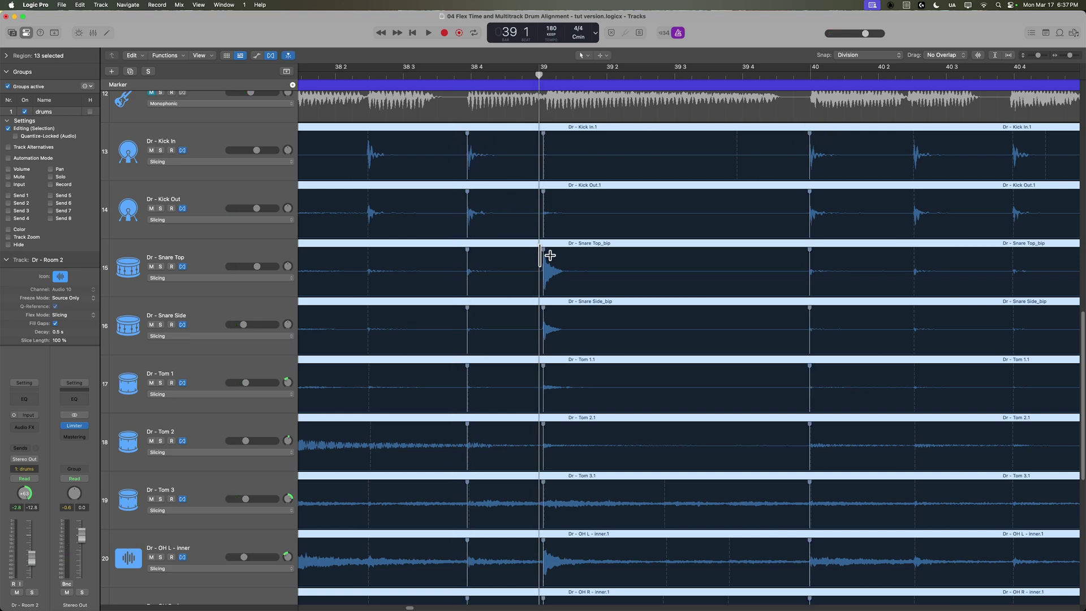
{"action": "left_click_drag", "start_coordinate": [543, 259], "coordinate": [538, 260]}
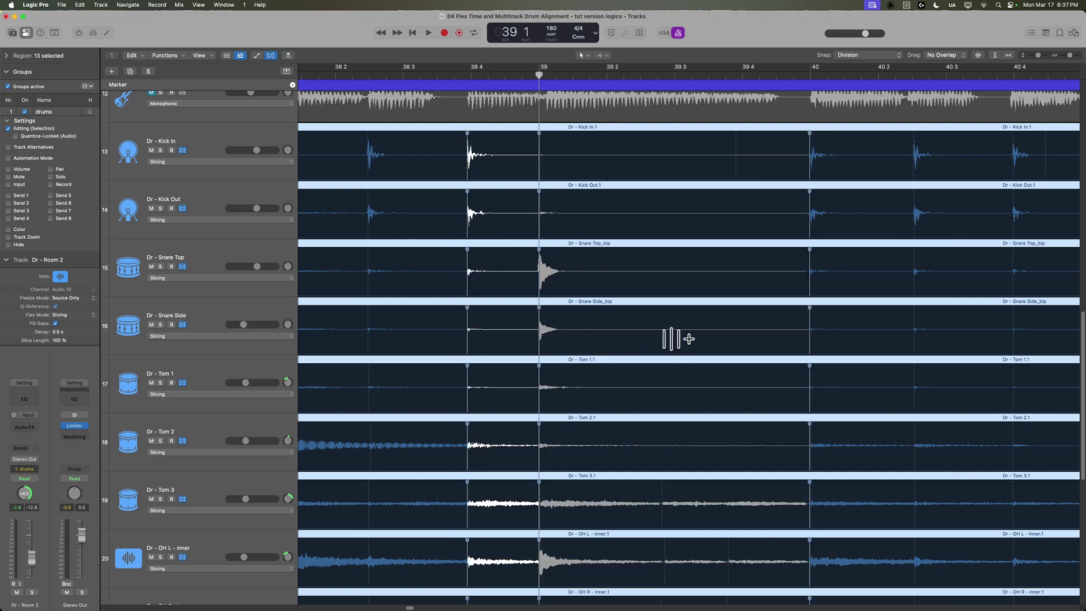
Play the drums after bar 39 and shift the Tom 3 and overhead transient just before 39 3 onto 39 3.
{"action": "key", "text": "space"}
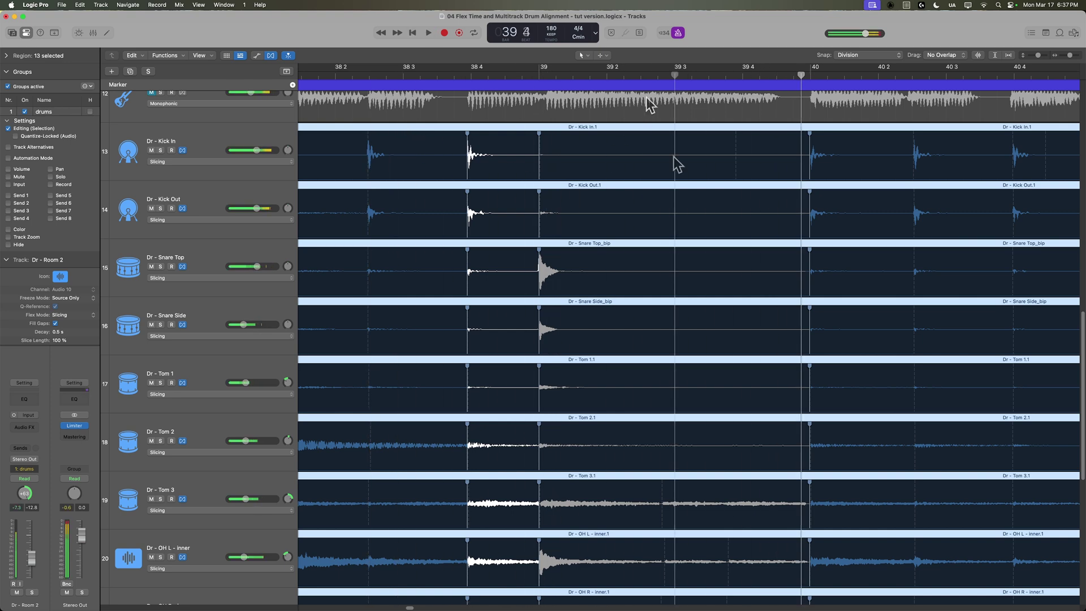
{"action": "key", "text": "space"}
{"action": "left_click_drag", "start_coordinate": [662, 488], "coordinate": [674, 490]}
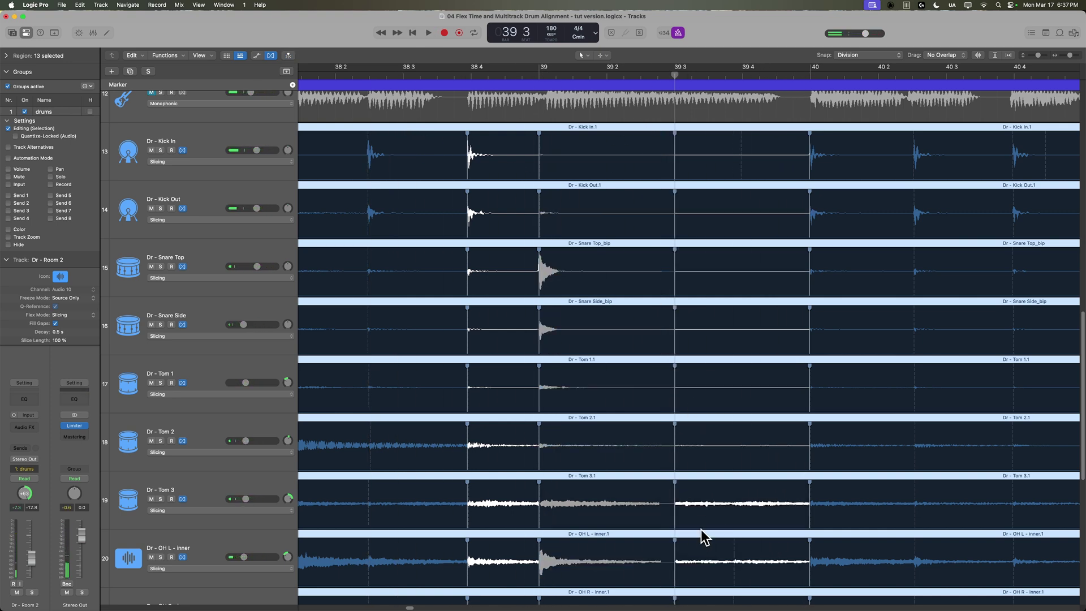
Play the chorus from 38 2 to just after 46 2, listening for hits that are off the grid.
{"action": "double_click", "coordinate": [334, 75]}
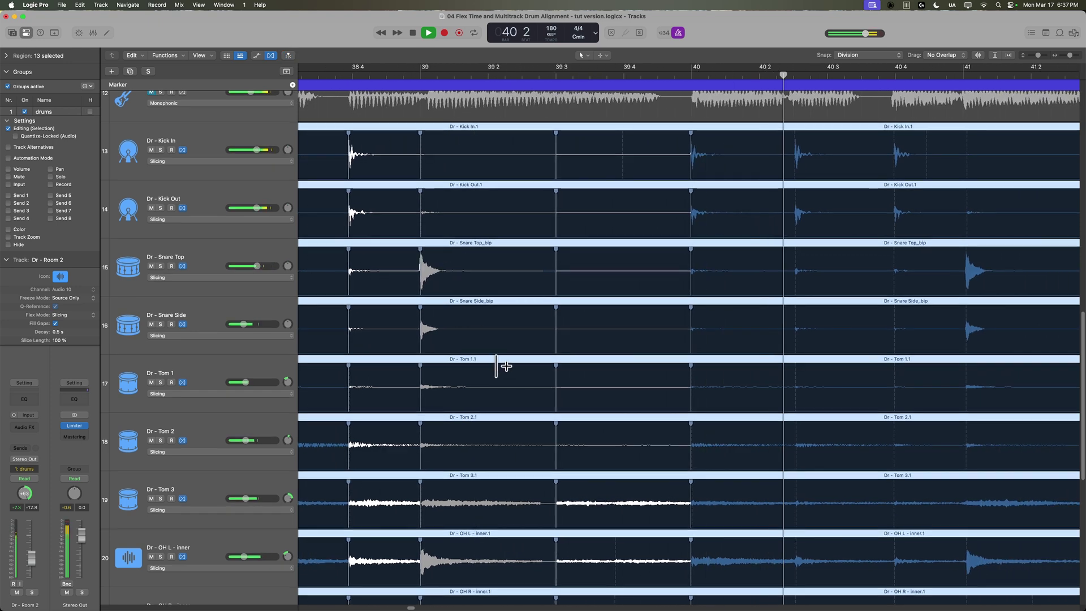
{"action": "key", "text": "space"}
{"action": "key", "text": "space"}
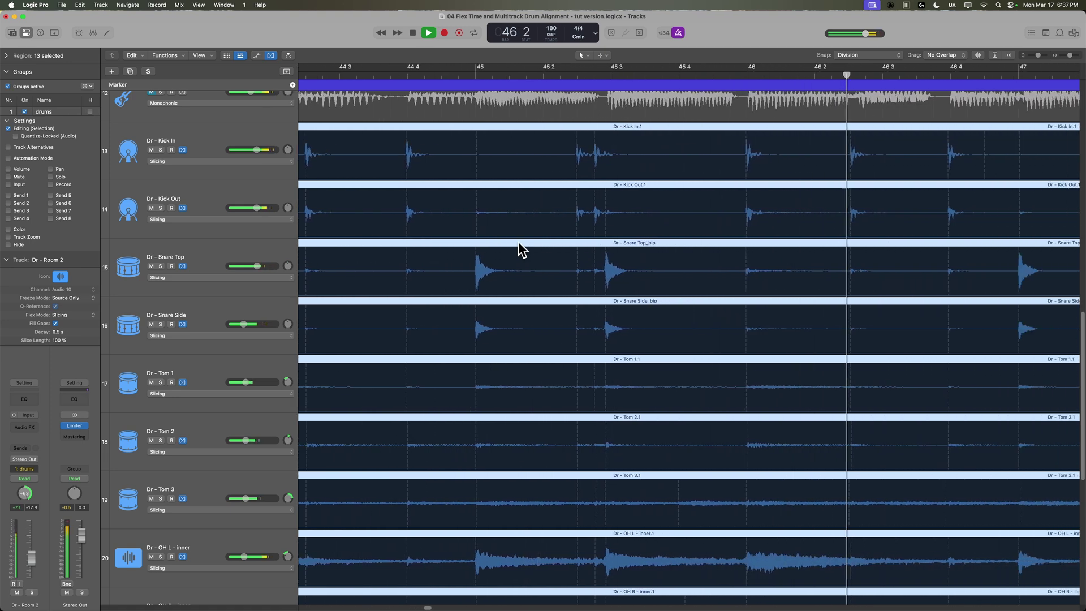
{"action": "key", "text": "space"}
Add flex markers on the double kick and the snare just before 45 3, and try shifting the first kick before undoing that move.
{"action": "key", "text": "super+f"}
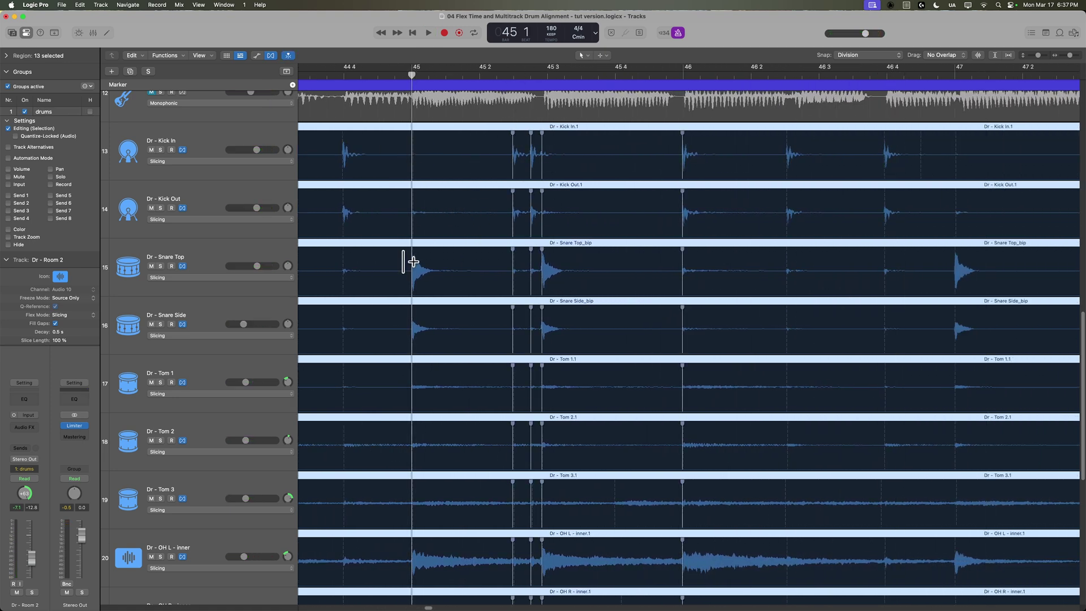
{"action": "left_click", "coordinate": [478, 79]}
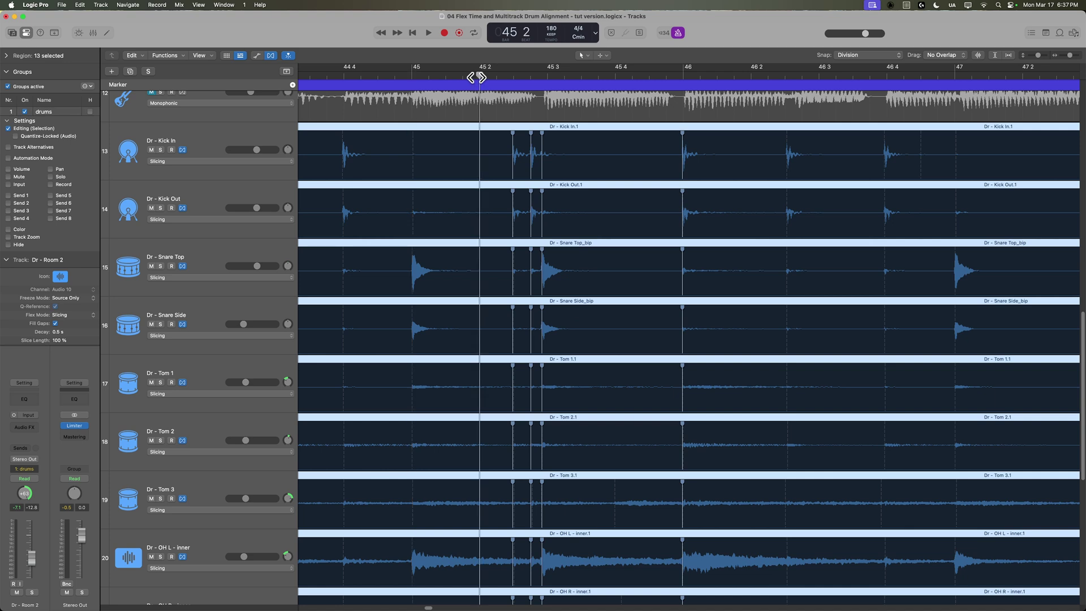
{"action": "key", "text": "super+Right"}
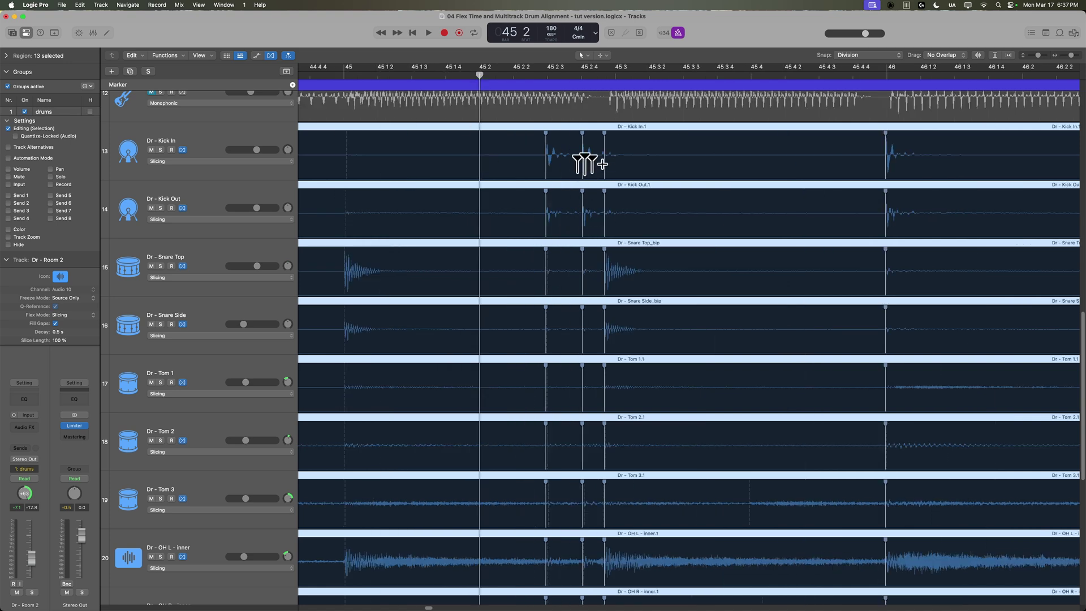
{"action": "left_click_drag", "start_coordinate": [583, 149], "coordinate": [551, 142]}
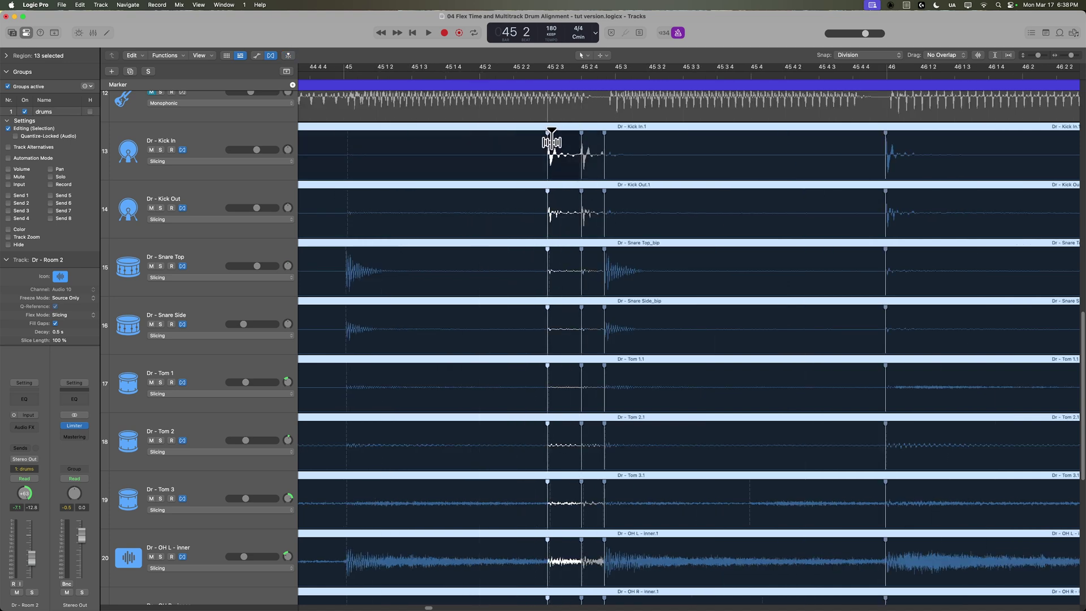
{"action": "key", "text": "super+z"}
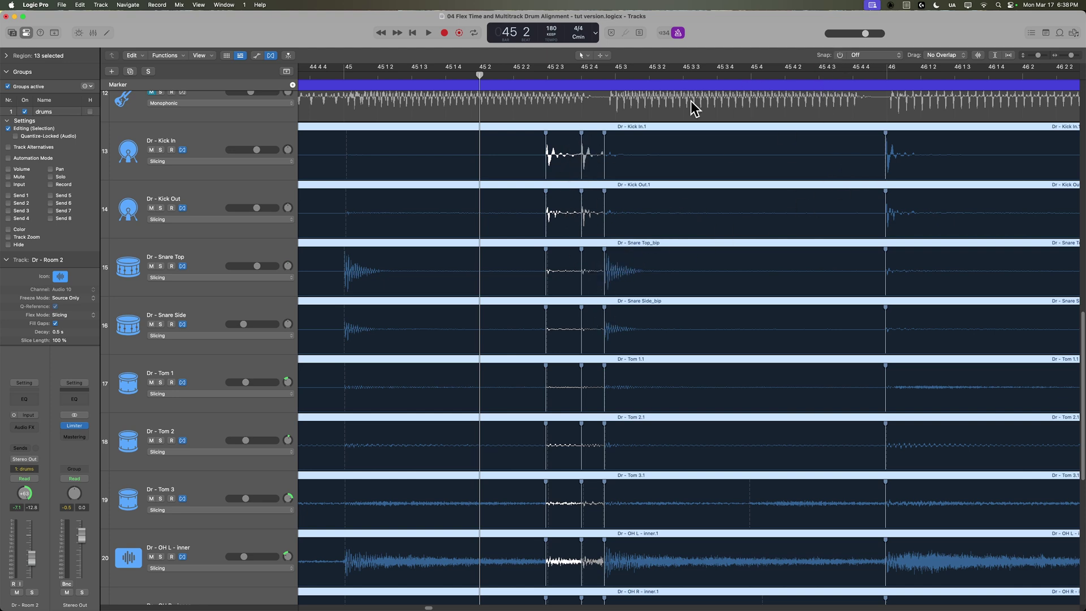
With snapping off, shift the second kick before 45 3 slightly earlier and play the result from just before bar 45.
{"action": "left_click", "coordinate": [547, 75]}
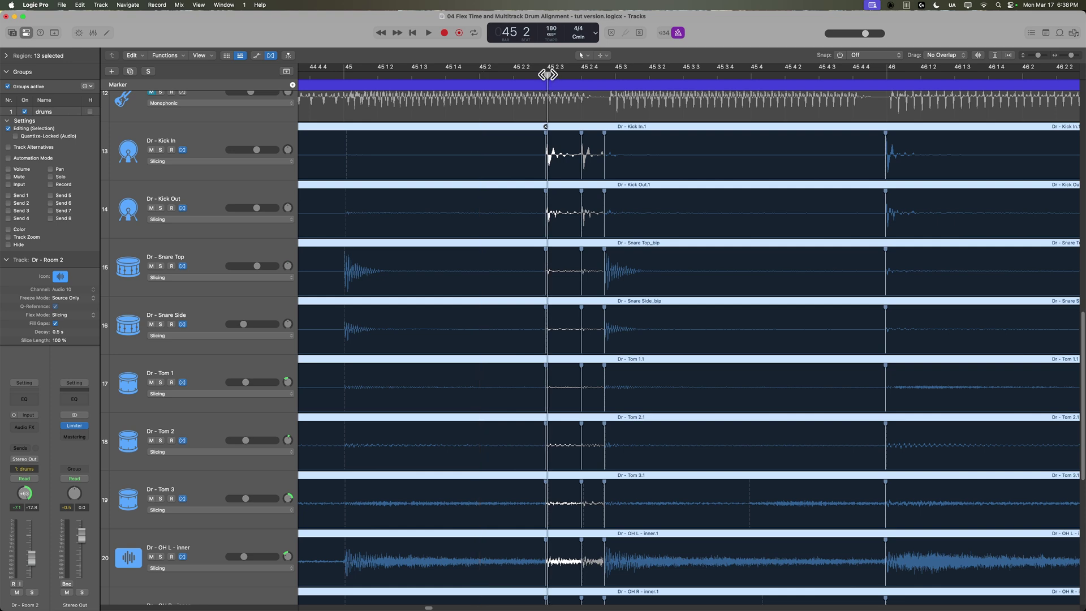
{"action": "mouse_move", "coordinate": [547, 75]}
{"action": "left_mouse_down"}
{"action": "mouse_move", "coordinate": [582, 75]}
{"action": "mouse_move", "coordinate": [568, 75]}
{"action": "left_mouse_up"}
{"action": "left_click_drag", "start_coordinate": [582, 146], "coordinate": [577, 148]}
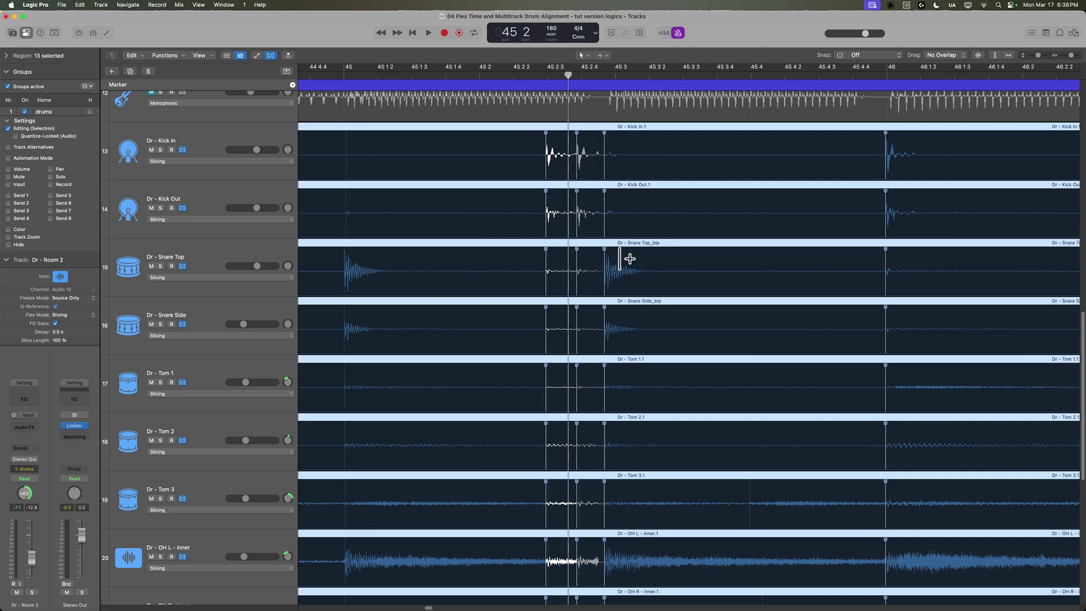
{"action": "left_click", "coordinate": [321, 76]}
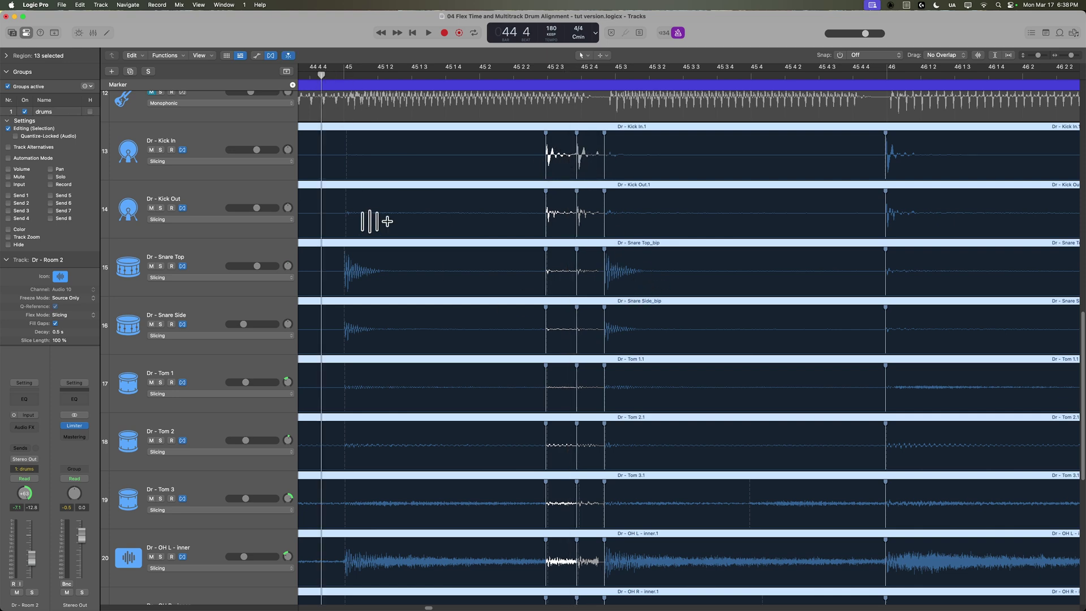
{"action": "key", "text": "space"}
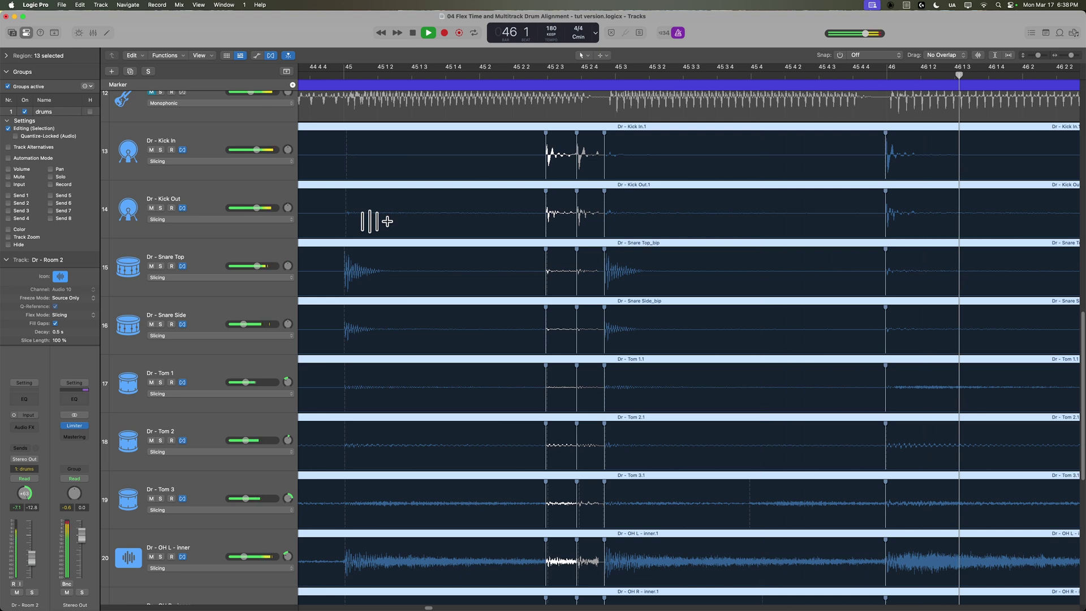
{"action": "key", "text": "space"}
Move the early snare hit later onto 45 3 and recentre the second kick midway between the first kick and that snare.
{"action": "left_click", "coordinate": [840, 55]}
{"action": "left_click_drag", "start_coordinate": [604, 271], "coordinate": [617, 263]}
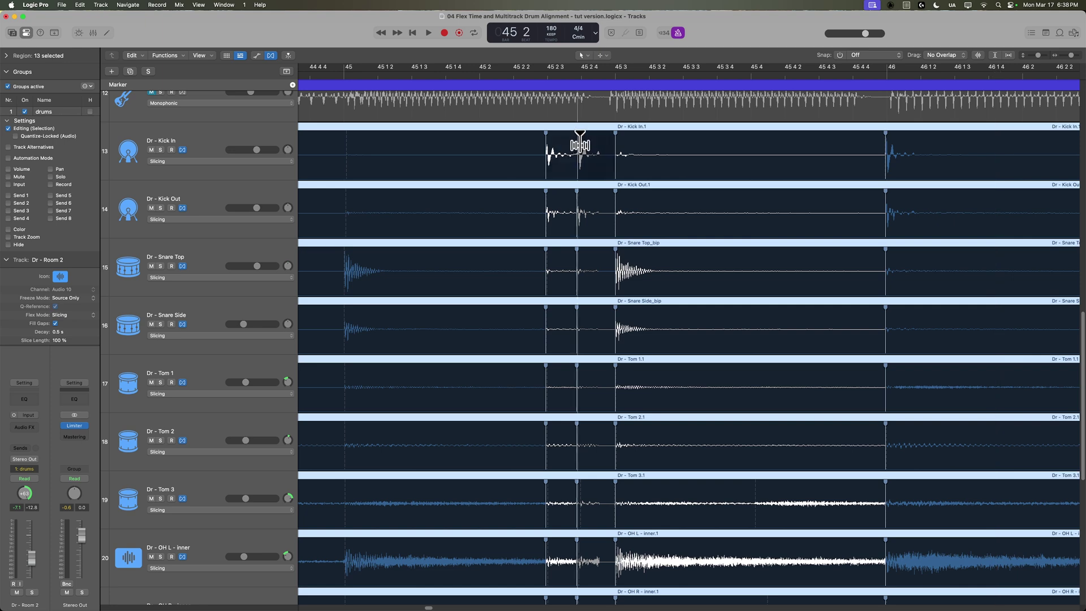
{"action": "left_click_drag", "start_coordinate": [577, 145], "coordinate": [582, 145]}
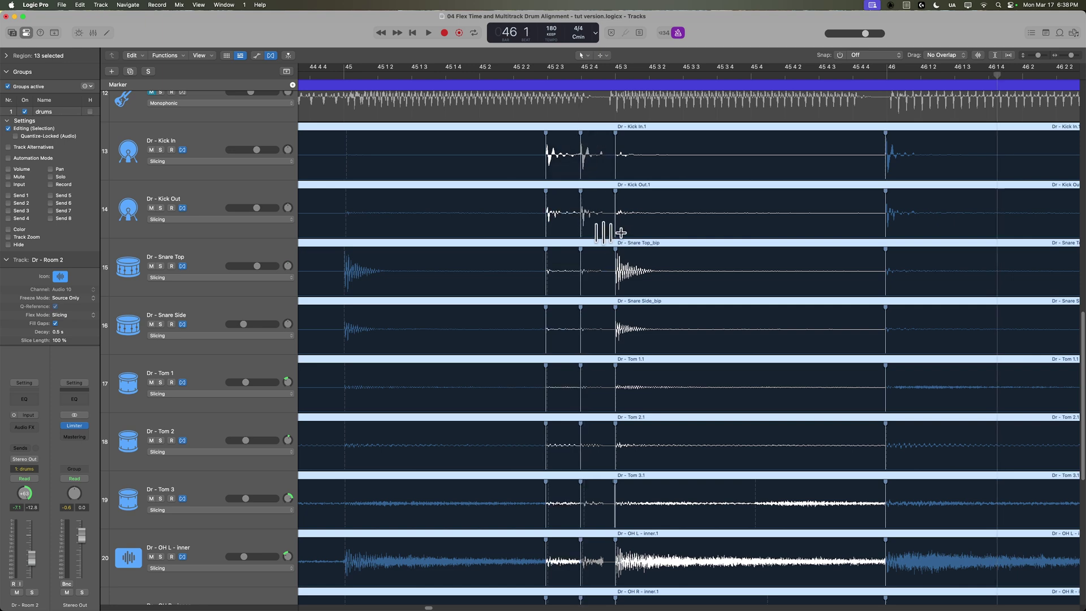
Play the corrected double kick from just before bar 45 and continue through the chorus to 56 3.
{"action": "double_click", "coordinate": [333, 78]}
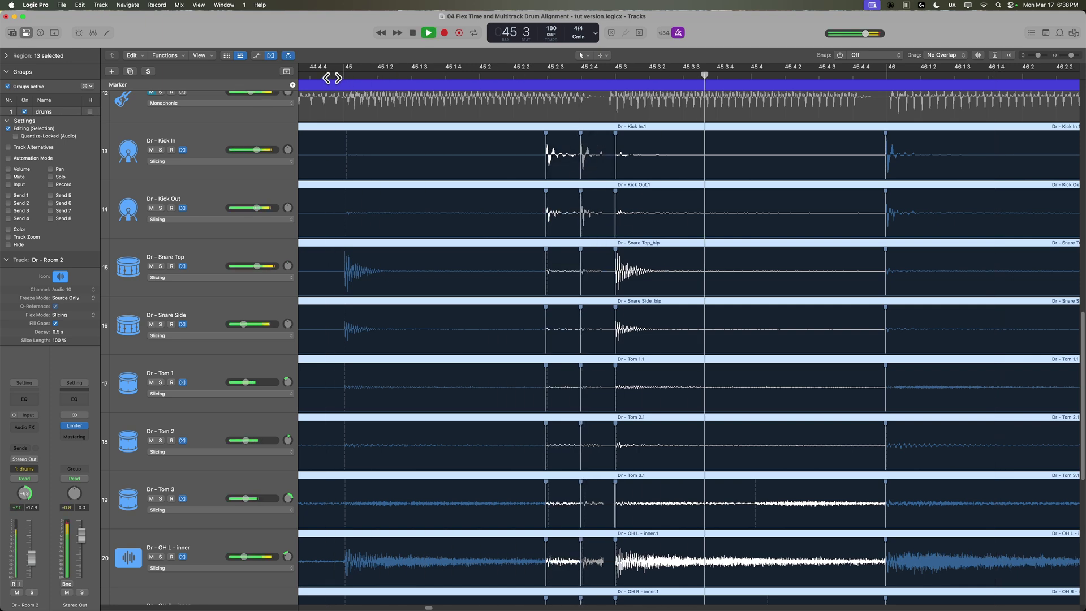
{"action": "key", "text": "super+Left"}
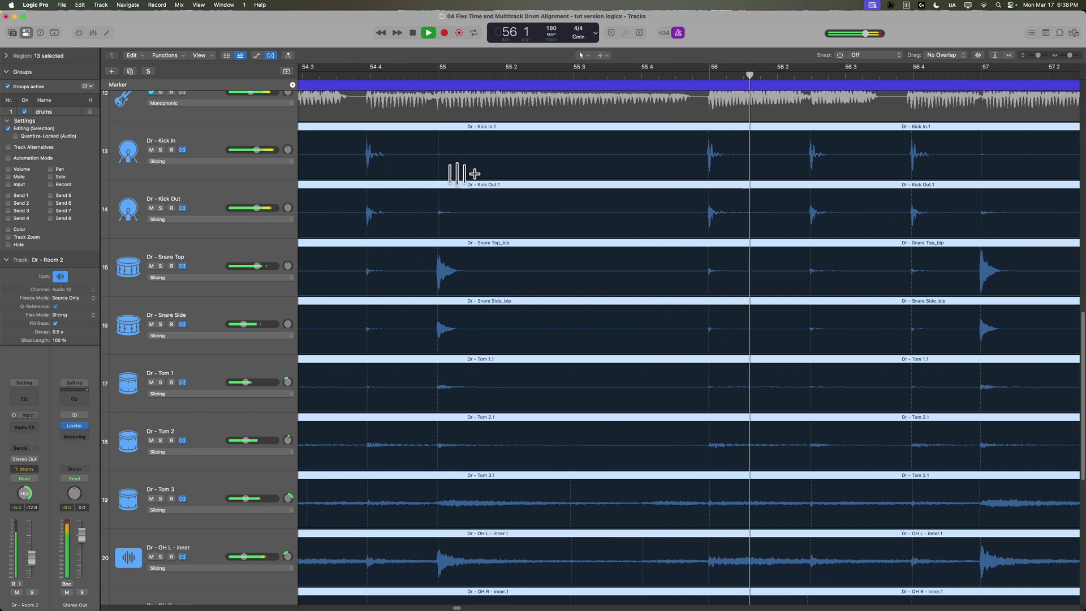
{"action": "key", "text": "space"}
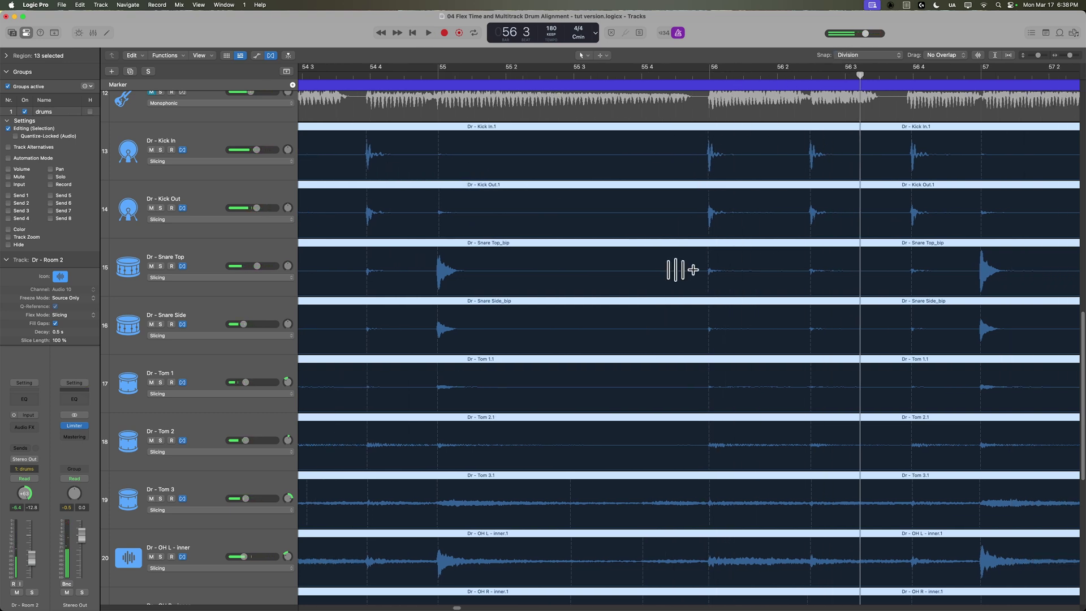
Anchor the snare at bar 55 and kick at bar 56 with flex markers, and align the overhead hits between them to 55 3 and 55 4.
{"action": "left_click", "coordinate": [439, 257]}
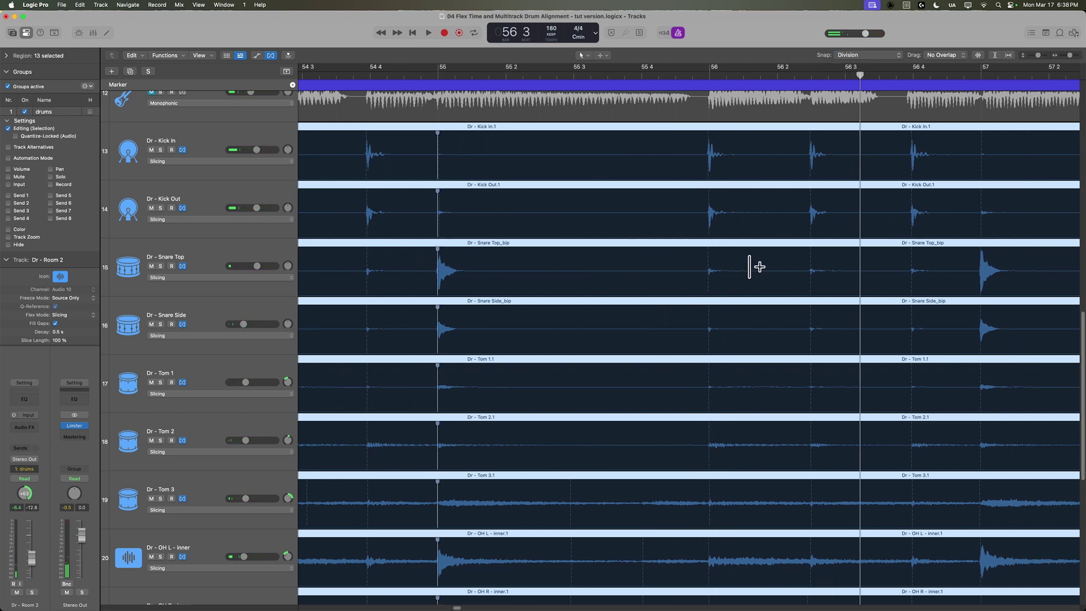
{"action": "left_click", "coordinate": [710, 187]}
{"action": "left_click", "coordinate": [642, 540]}
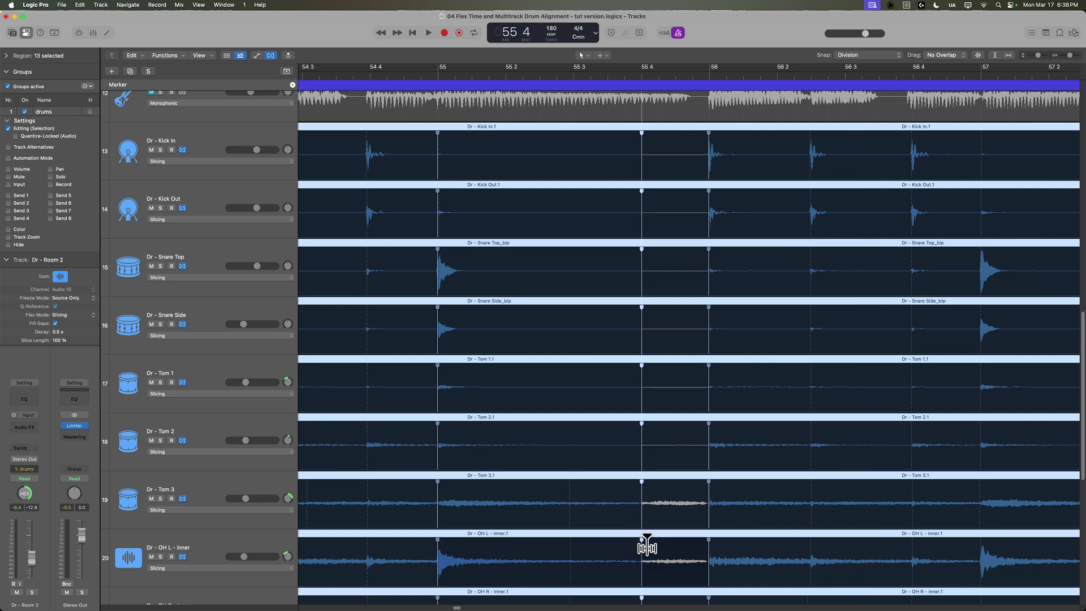
{"action": "key", "text": "space"}
{"action": "left_click", "coordinate": [569, 541]}
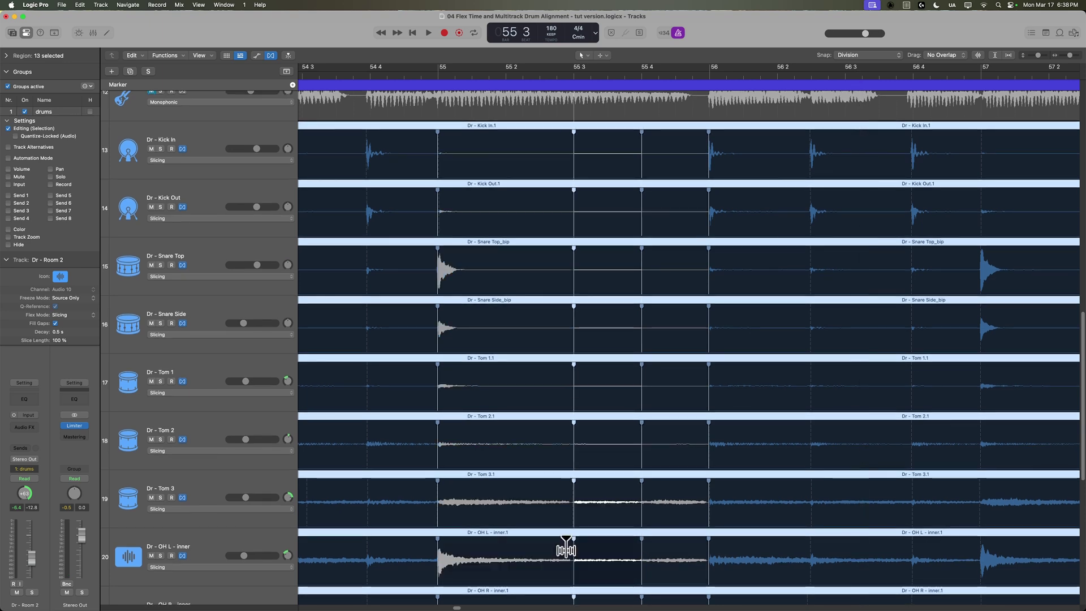
{"action": "key", "text": "space"}
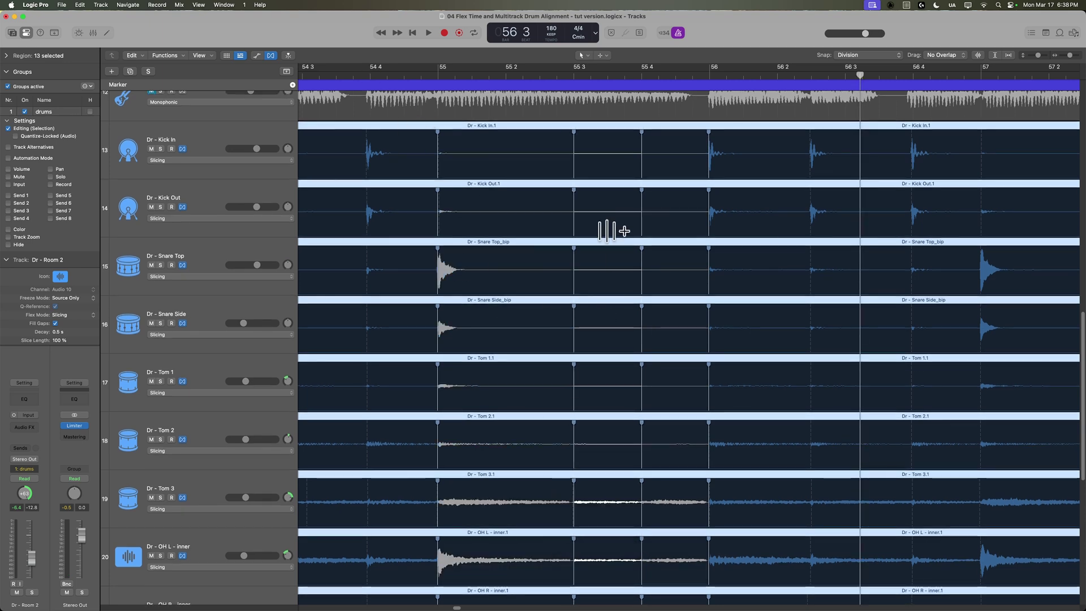
Check the flex edits across the tom and overhead tracks, play on to bar 66, and place the playhead midway between 65 2 and 65 3.
{"action": "scroll", "coordinate": [557, 421], "scroll_direction": "down", "scroll_amount": 3}
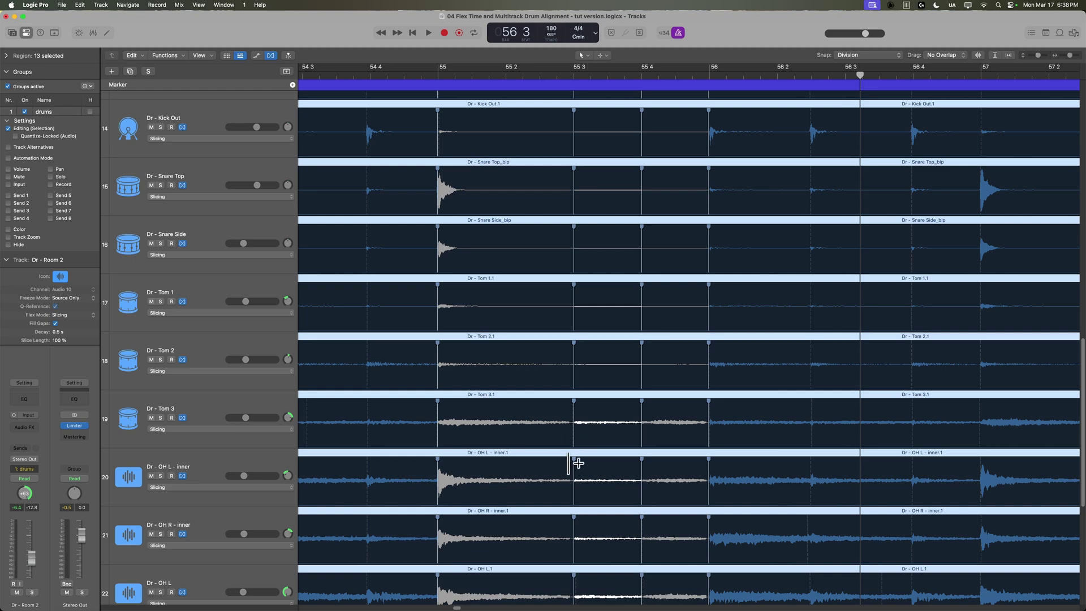
{"action": "scroll", "coordinate": [563, 438], "scroll_direction": "down", "scroll_amount": 2}
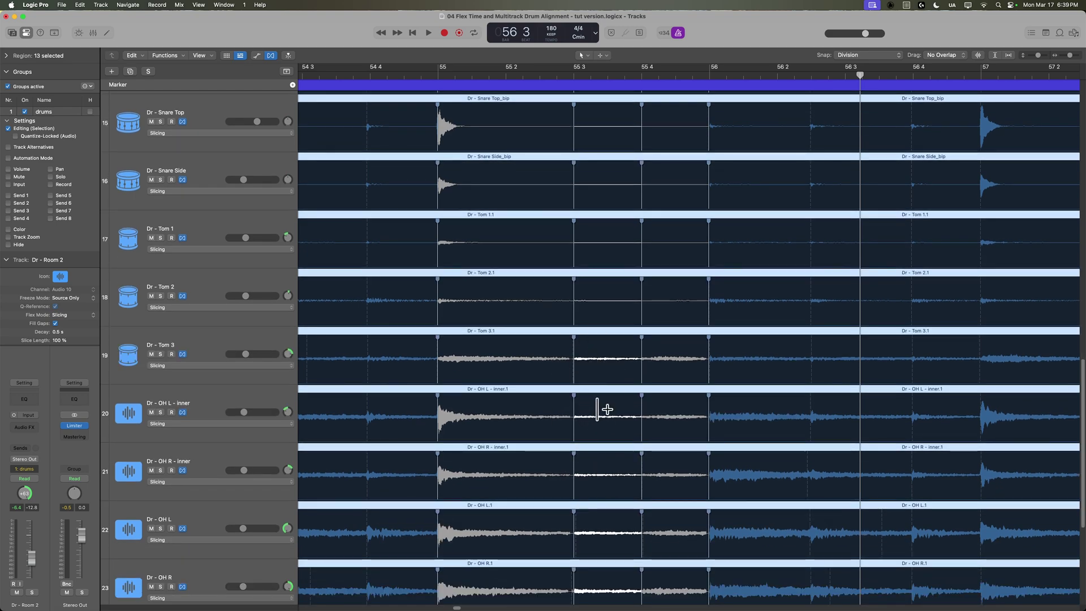
{"action": "scroll", "coordinate": [601, 408], "scroll_direction": "up", "scroll_amount": 3}
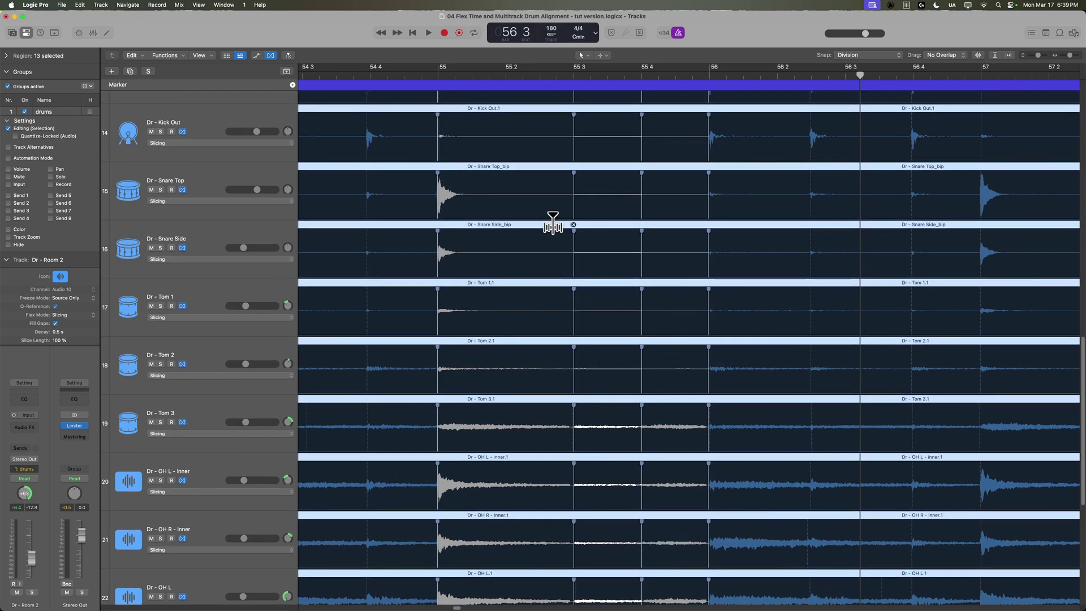
{"action": "scroll", "coordinate": [553, 223], "scroll_direction": "up", "scroll_amount": 3}
{"action": "key", "text": "space"}
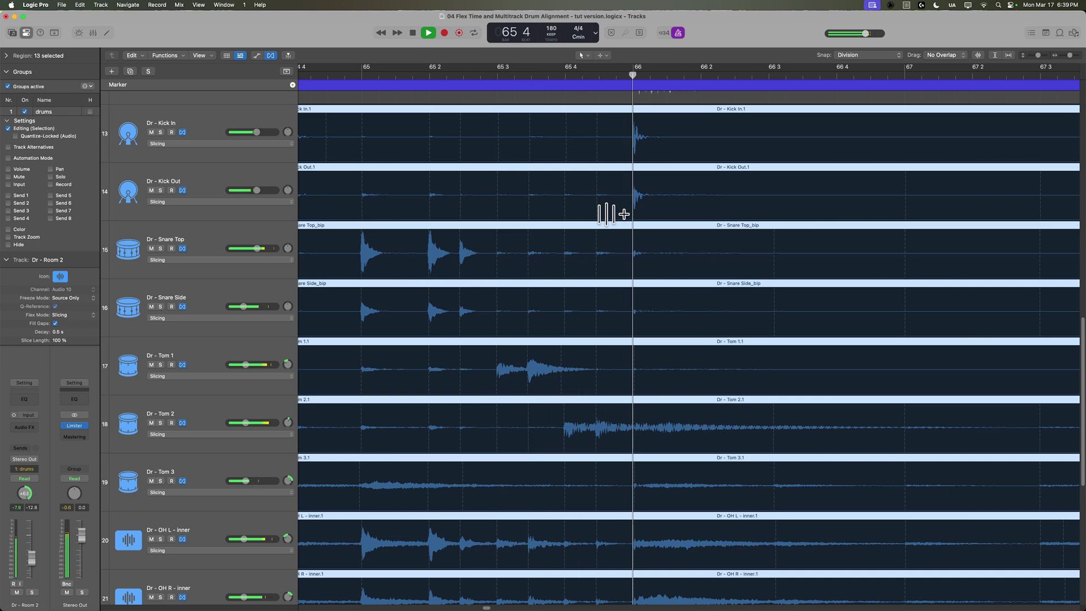
{"action": "key", "text": "space"}
{"action": "left_click_drag", "start_coordinate": [380, 76], "coordinate": [464, 82]}
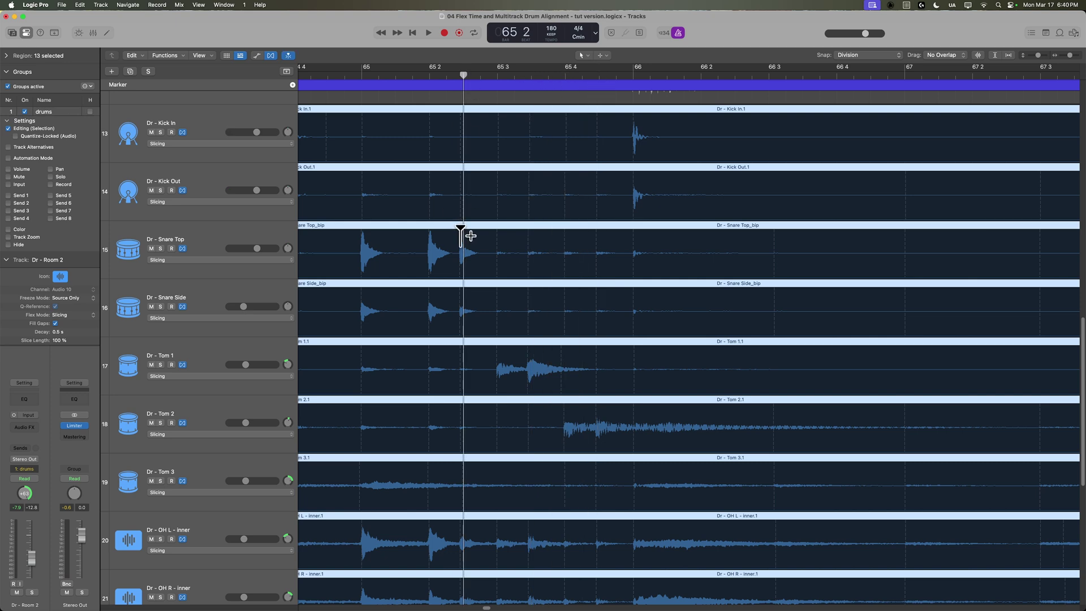
Play the drums from bar 65 through the fill and into the instrumental riff up to bar 73.
{"action": "left_click", "coordinate": [360, 74]}
{"action": "key", "text": "space"}
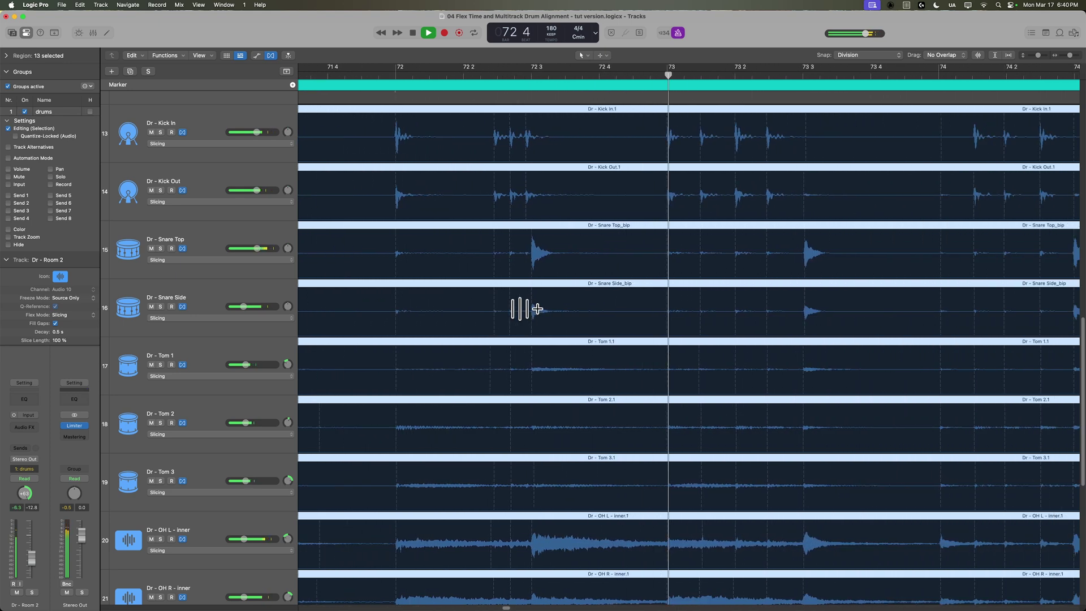
{"action": "key", "text": "space"}
Anchor the snare at 72 3 and the first kick of the fast run before it with flex markers.
{"action": "left_click", "coordinate": [498, 75]}
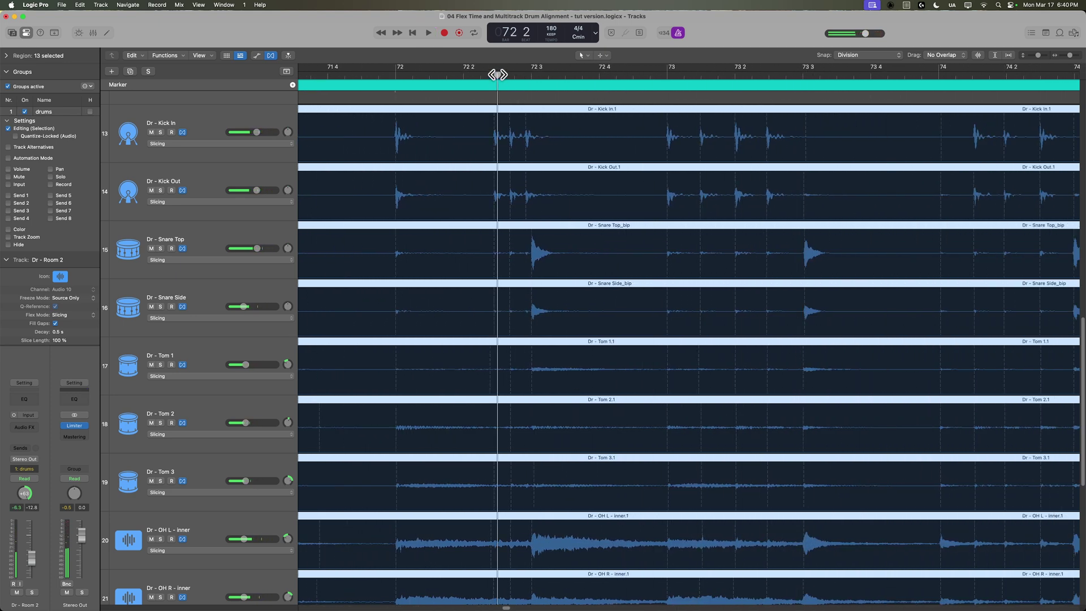
{"action": "key", "text": "ctrl+period"}
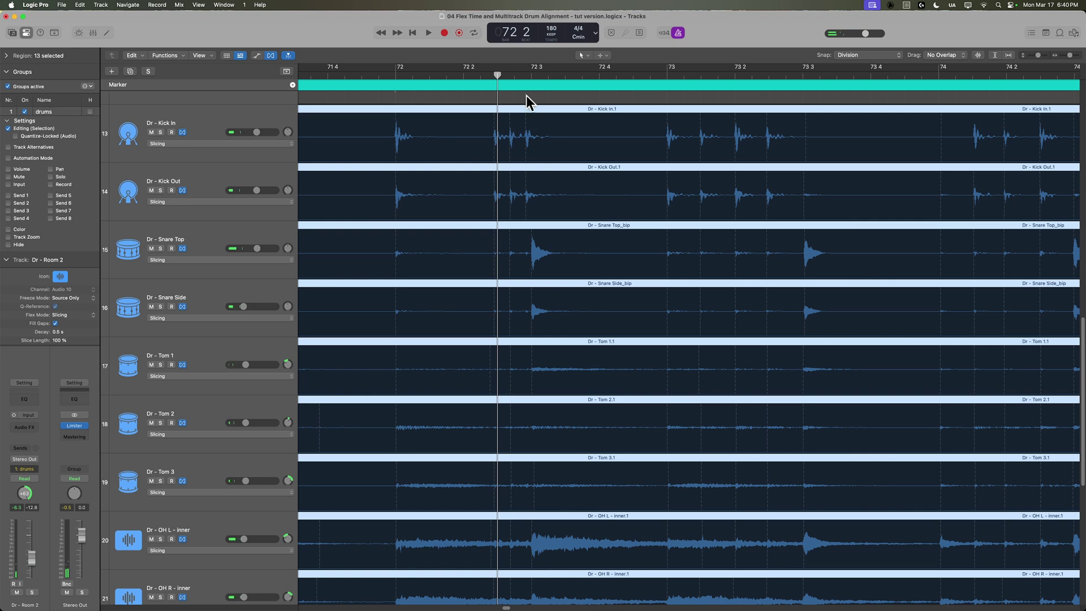
{"action": "left_click", "coordinate": [532, 72]}
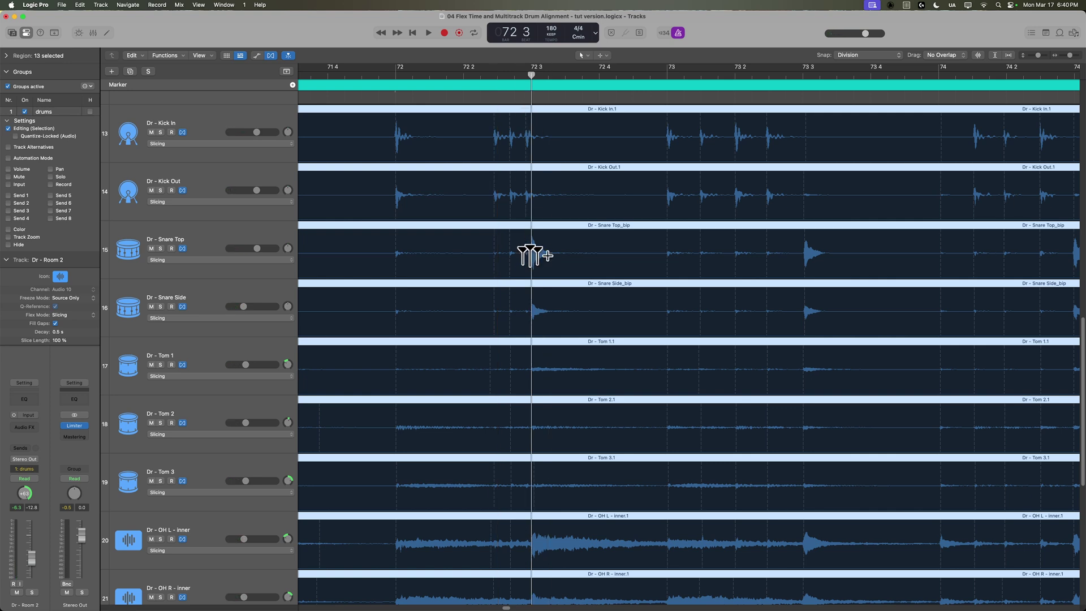
{"action": "key", "text": "super+Right"}
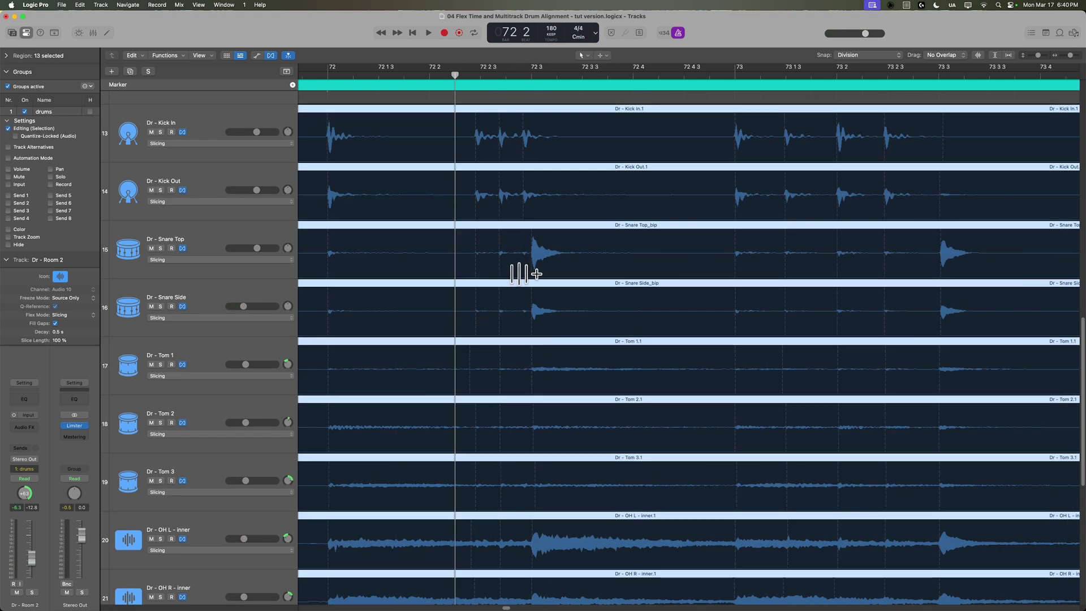
{"action": "left_click", "coordinate": [528, 235]}
{"action": "left_click", "coordinate": [475, 113]}
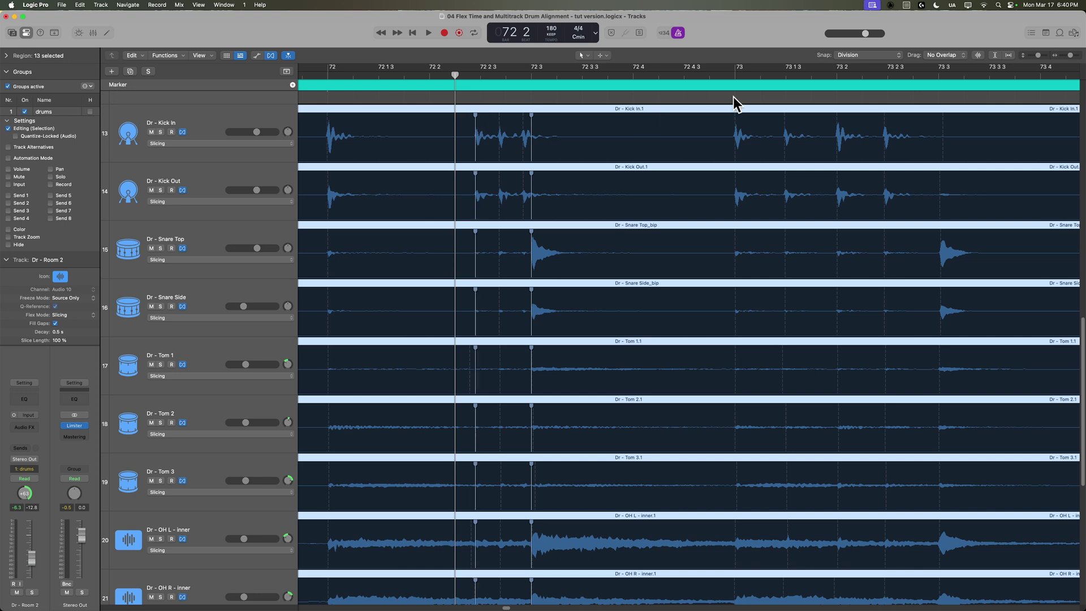
With snapping off, move the second and third kicks earlier, evenly spaced between the first kick and the snare at 72 3.
{"action": "left_click", "coordinate": [496, 121]}
{"action": "left_click", "coordinate": [522, 121]}
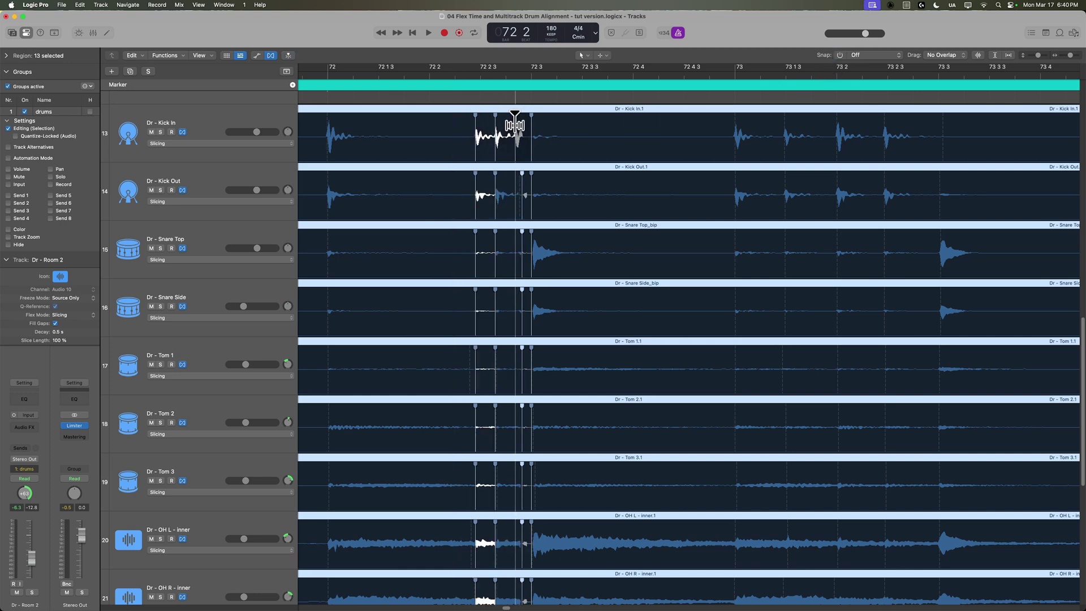
{"action": "left_click_drag", "start_coordinate": [514, 122], "coordinate": [515, 121]}
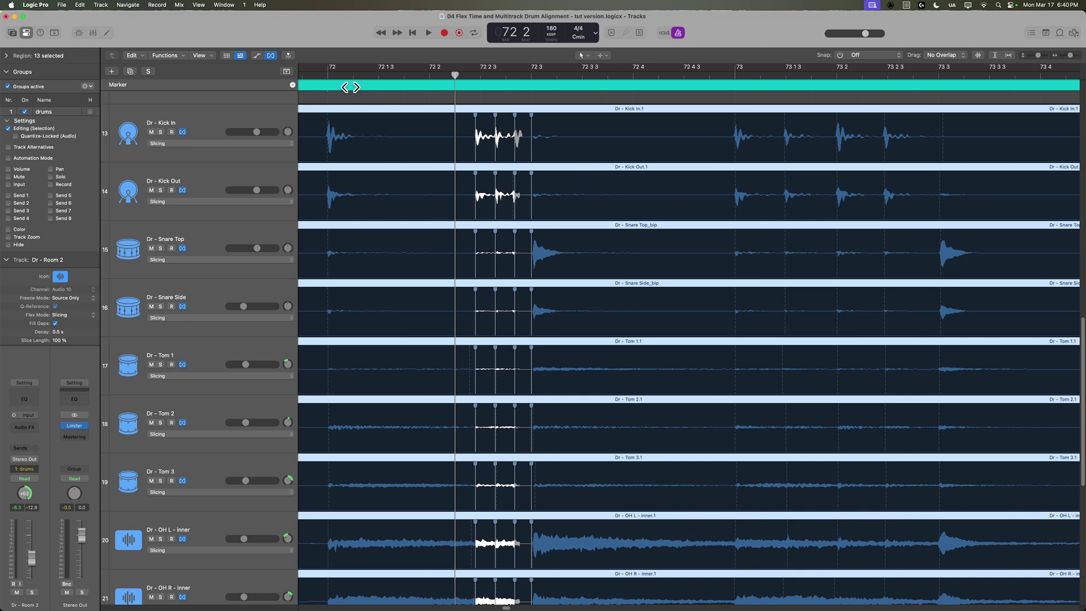
Play the corrected kick run from bar 72 through the snare at 72 3.
{"action": "left_click", "coordinate": [326, 73]}
{"action": "key", "text": "space"}
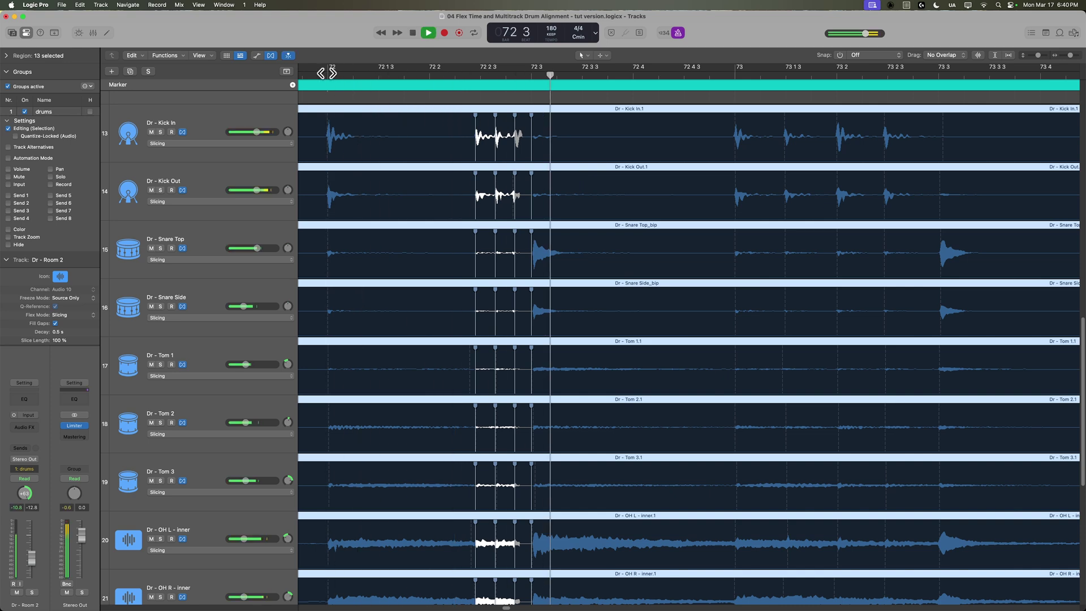
{"action": "left_click", "coordinate": [327, 73]}
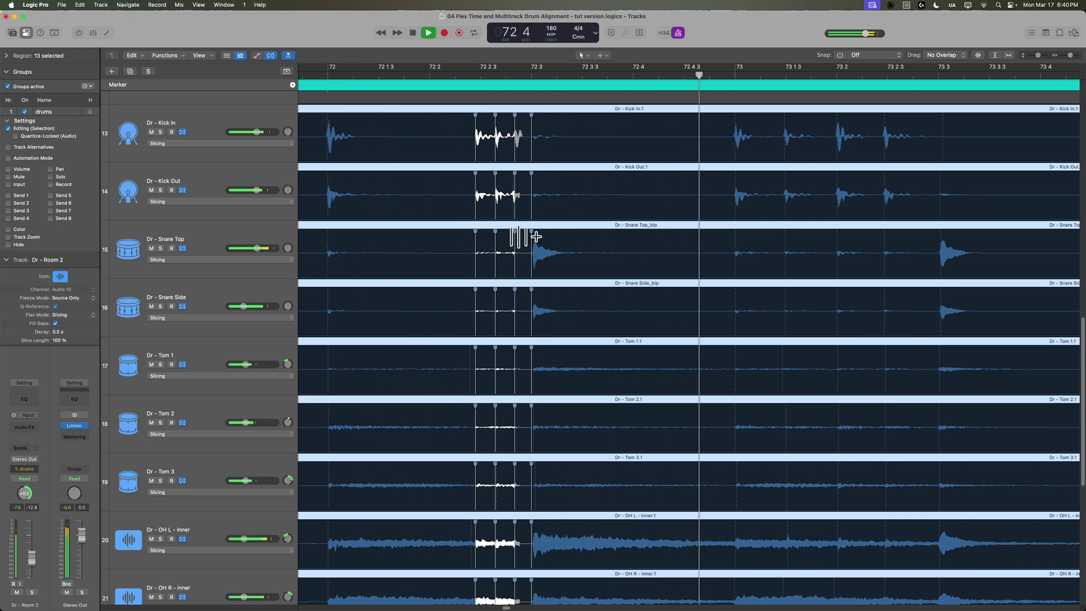
{"action": "key", "text": "space"}
Play on to bar 75, mark the three kicks around 74 2, and shift the middle kick slightly later, midway between its neighbours.
{"action": "scroll", "coordinate": [590, 295], "scroll_direction": "right", "scroll_amount": 3}
{"action": "key", "text": "space"}
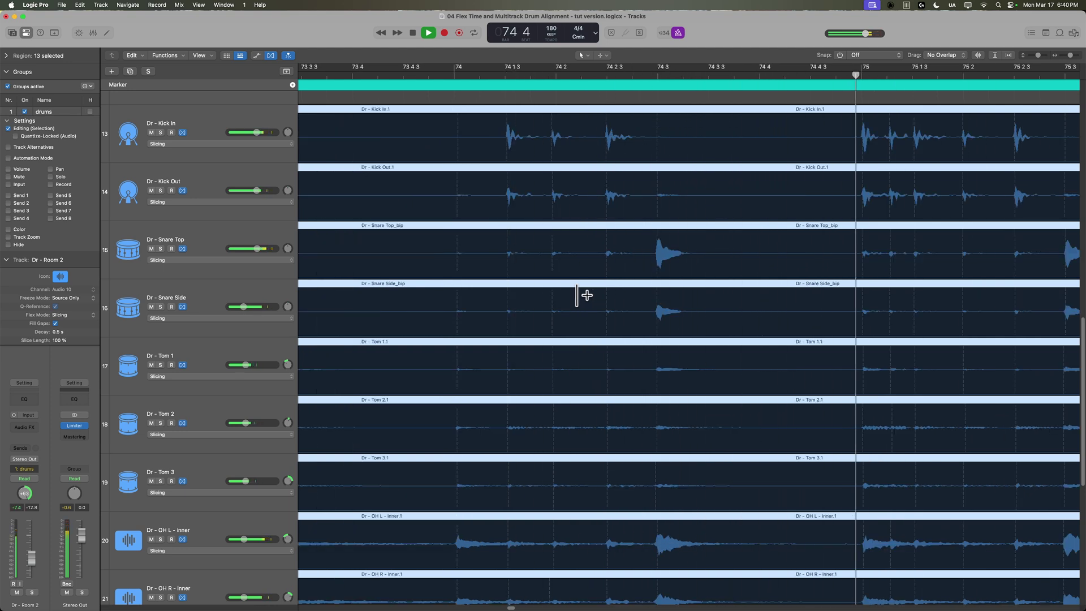
{"action": "key", "text": "space"}
{"action": "left_click", "coordinate": [550, 125]}
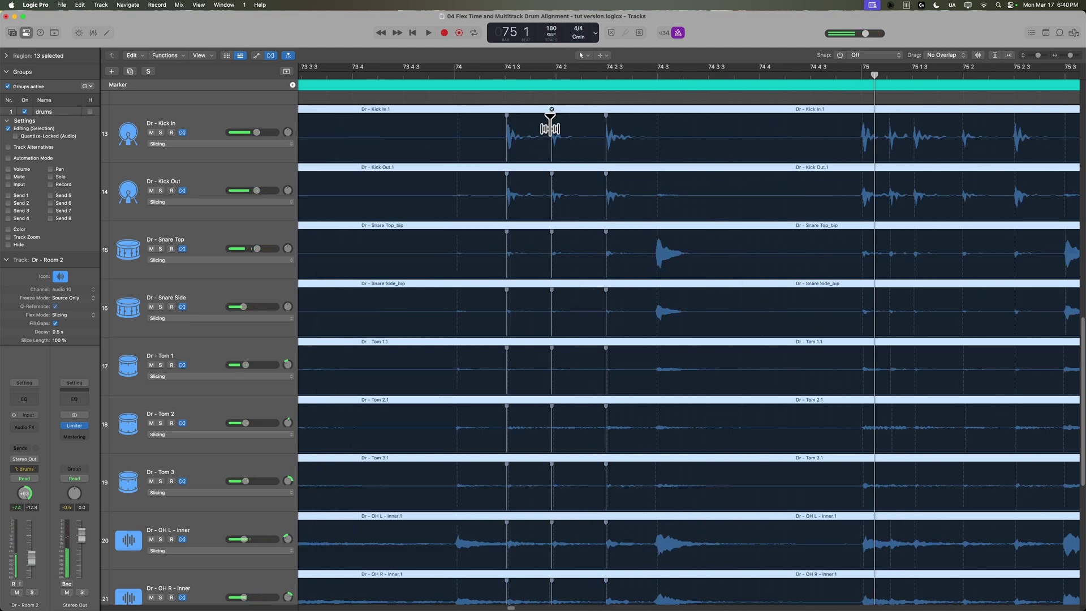
{"action": "left_click_drag", "start_coordinate": [552, 121], "coordinate": [555, 121]}
Play on into the guitar solo to 104 4 with the view following the playhead, and set the playhead back just before bar 104.
{"action": "key", "text": "space"}
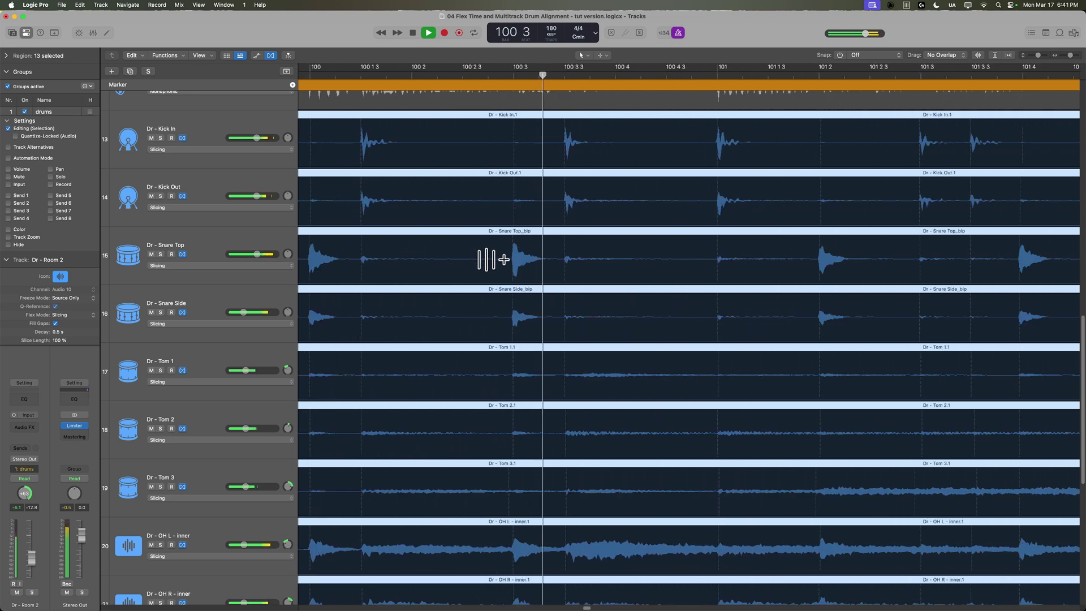
{"action": "left_click", "coordinate": [288, 55]}
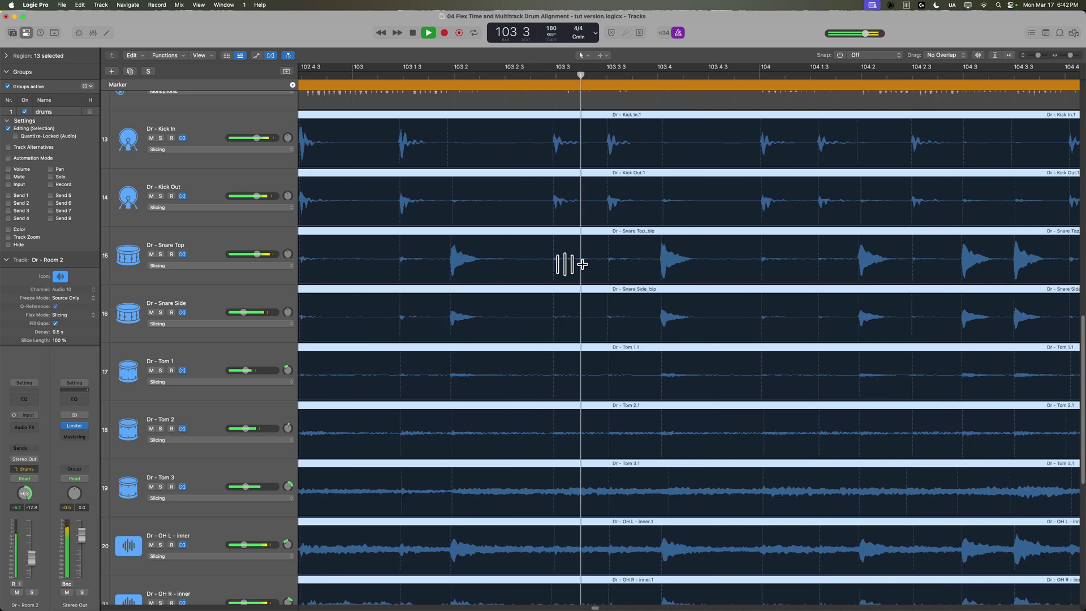
{"action": "key", "text": "space"}
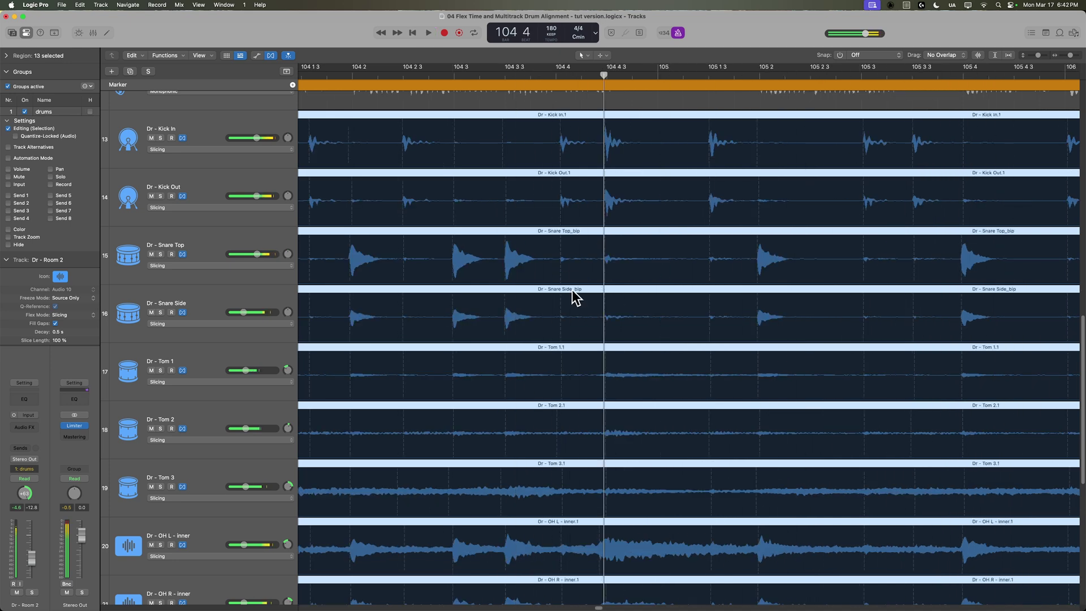
{"action": "left_click_drag", "start_coordinate": [520, 75], "coordinate": [494, 75]}
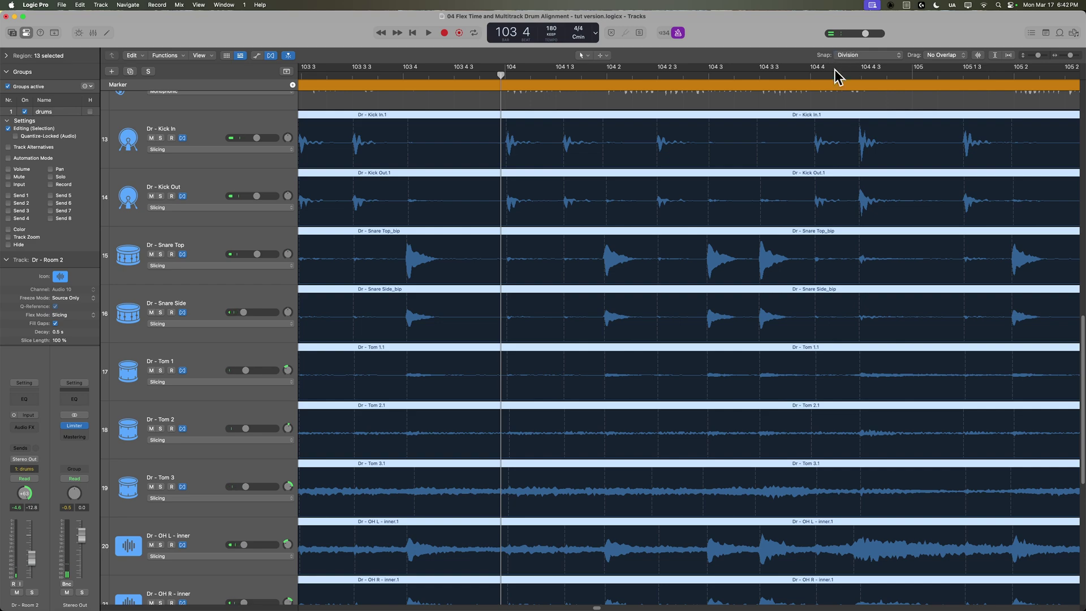
{"action": "left_click", "coordinate": [564, 211]}
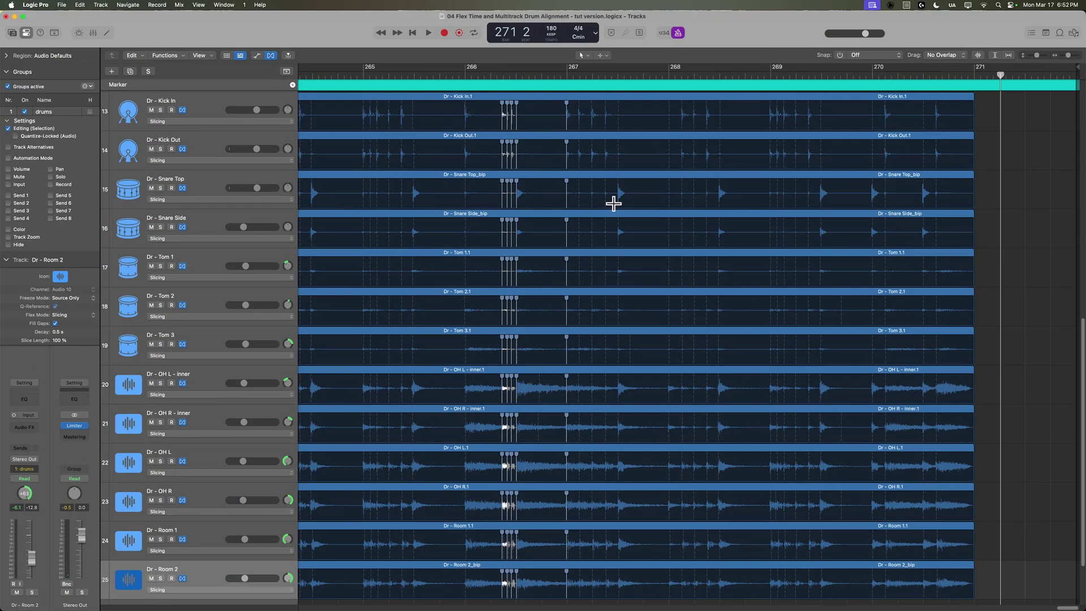
Examine the flex edits on all drum tracks from the song's end back through the bridge breakdown to the chorus before it.
{"action": "scroll", "coordinate": [654, 277], "scroll_direction": "left", "scroll_amount": 15}
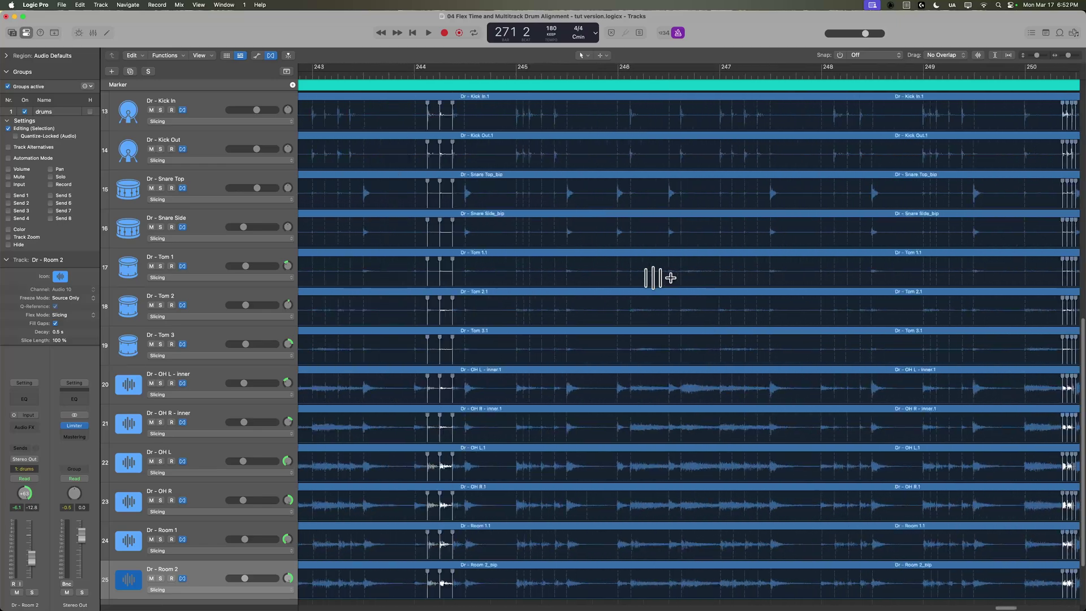
{"action": "scroll", "coordinate": [653, 277], "scroll_direction": "left", "scroll_amount": 20}
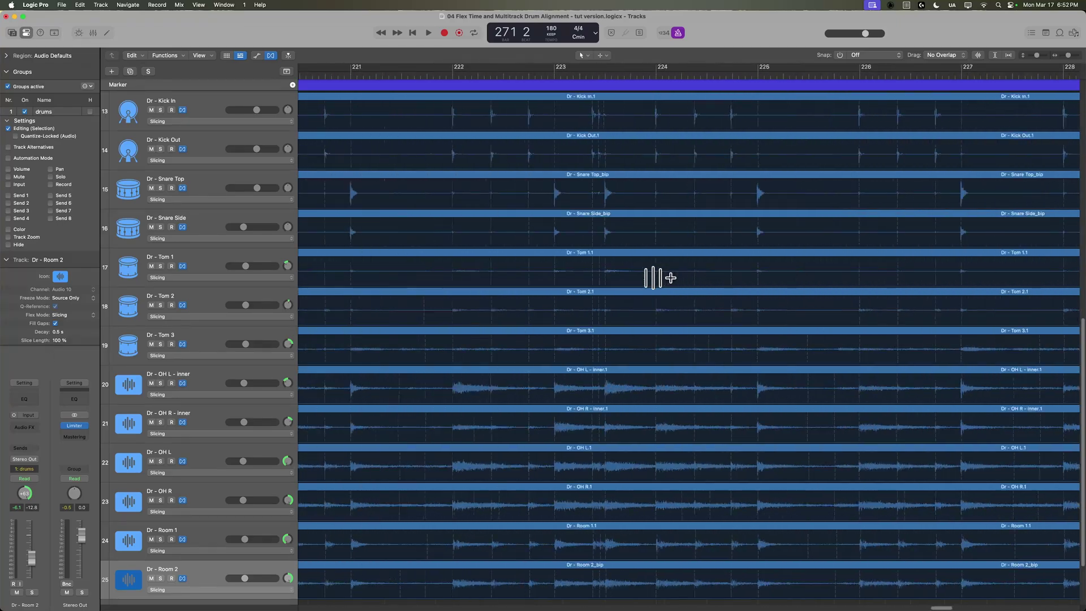
{"action": "scroll", "coordinate": [653, 277], "scroll_direction": "left", "scroll_amount": 15}
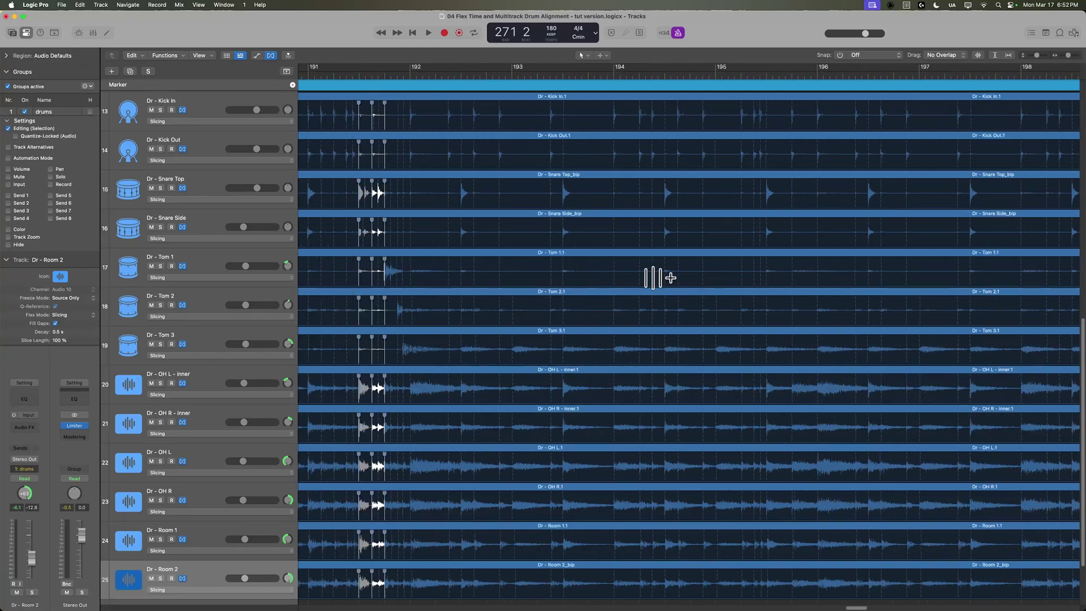
{"action": "scroll", "coordinate": [653, 277], "scroll_direction": "up", "scroll_amount": 2}
{"action": "scroll", "coordinate": [652, 277], "scroll_direction": "down", "scroll_amount": 10}
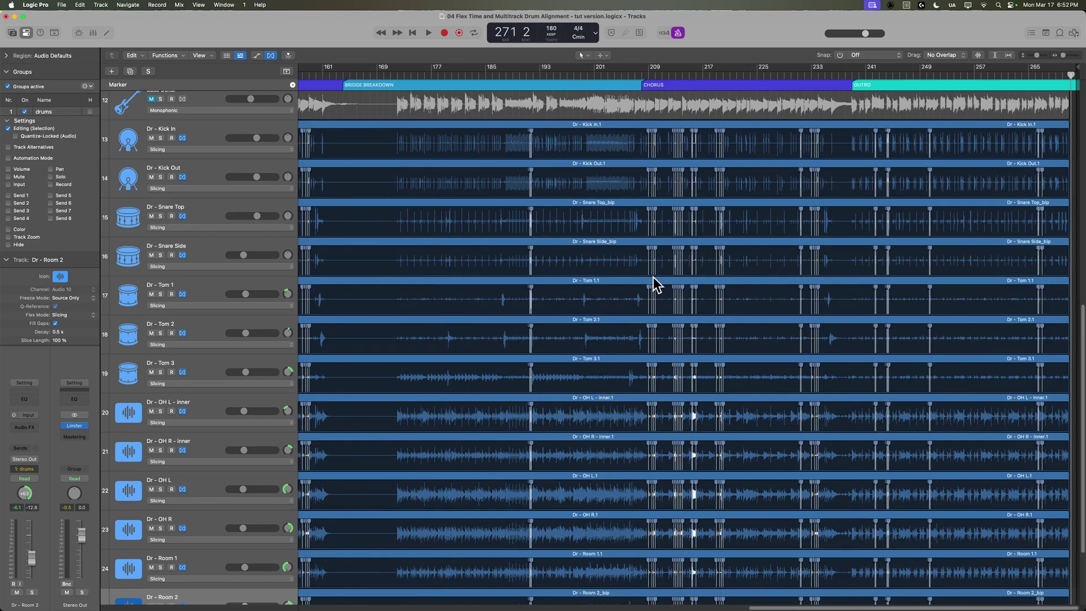
{"action": "scroll", "coordinate": [656, 283], "scroll_direction": "down", "scroll_amount": 2}
{"action": "scroll", "coordinate": [679, 317], "scroll_direction": "left", "scroll_amount": 8}
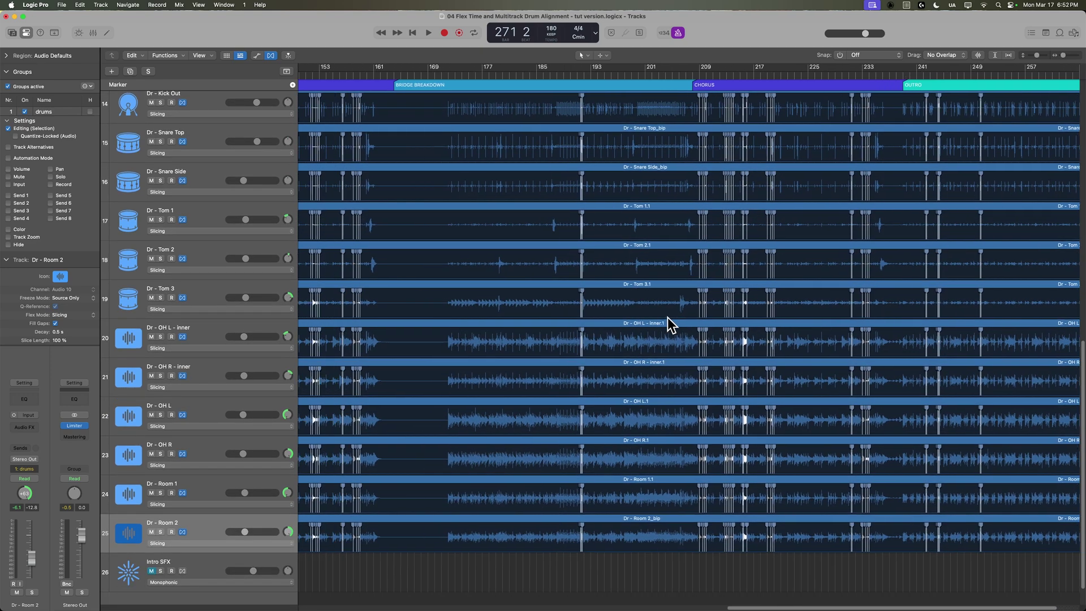
{"action": "scroll", "coordinate": [581, 276], "scroll_direction": "up", "scroll_amount": 3}
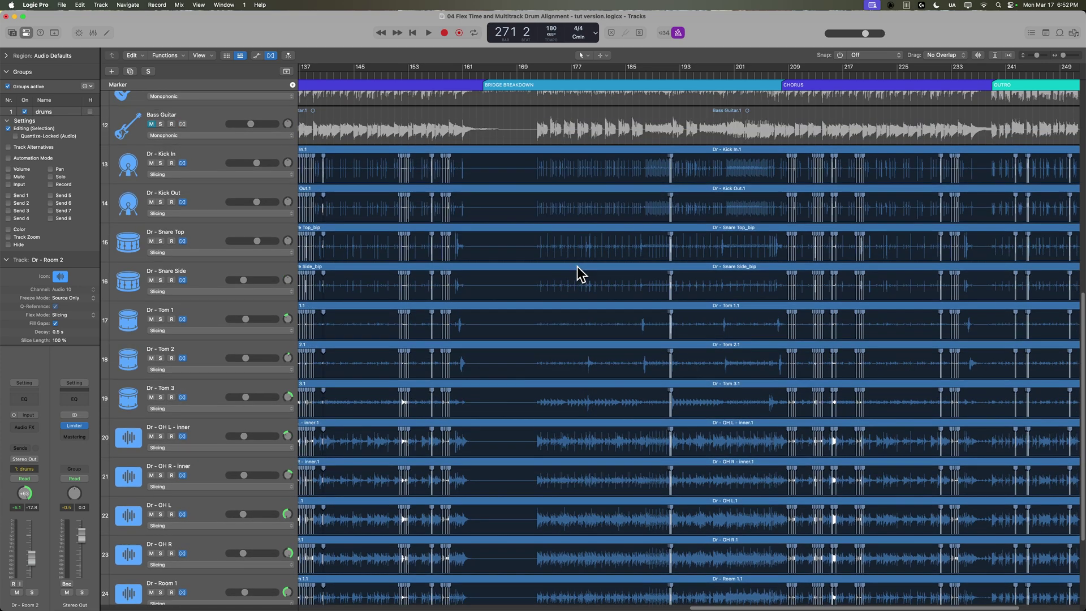
{"action": "scroll", "coordinate": [582, 275], "scroll_direction": "left", "scroll_amount": 5}
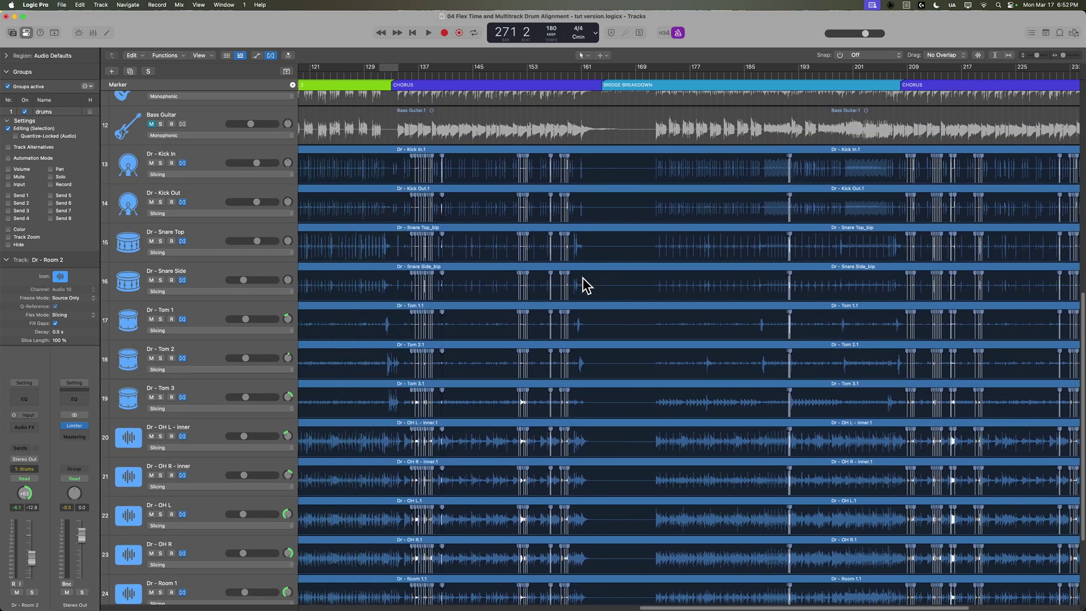
{"action": "scroll", "coordinate": [614, 338], "scroll_direction": "right", "scroll_amount": 1}
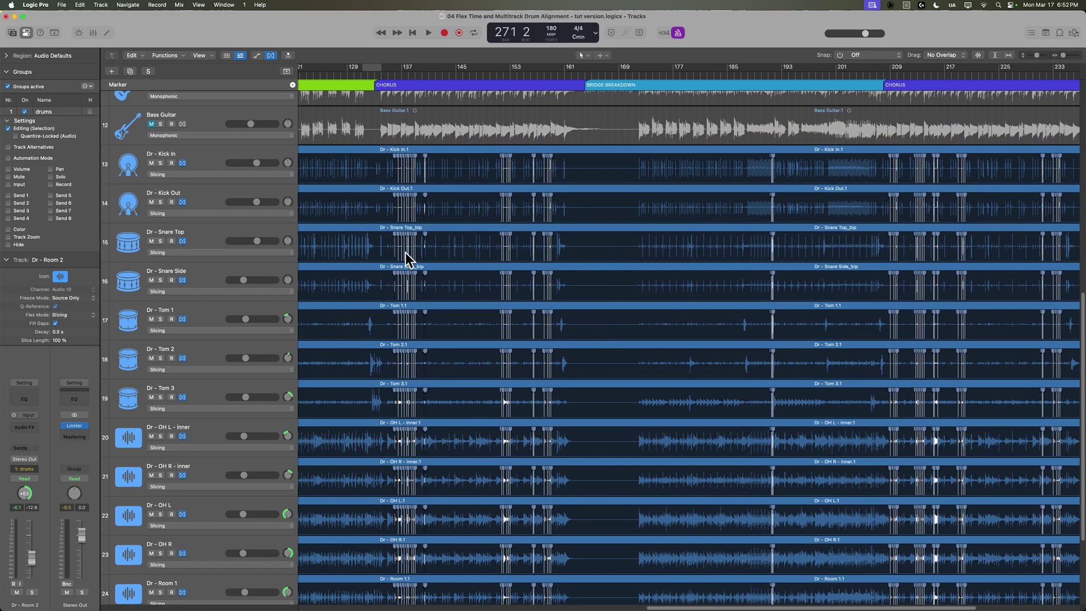
Compare flex marker density across the bridge breakdown, last chorus and outro with the song's earlier sections back to the intro.
{"action": "scroll", "coordinate": [650, 232], "scroll_direction": "right", "scroll_amount": 10}
{"action": "scroll", "coordinate": [650, 240], "scroll_direction": "down", "scroll_amount": 2}
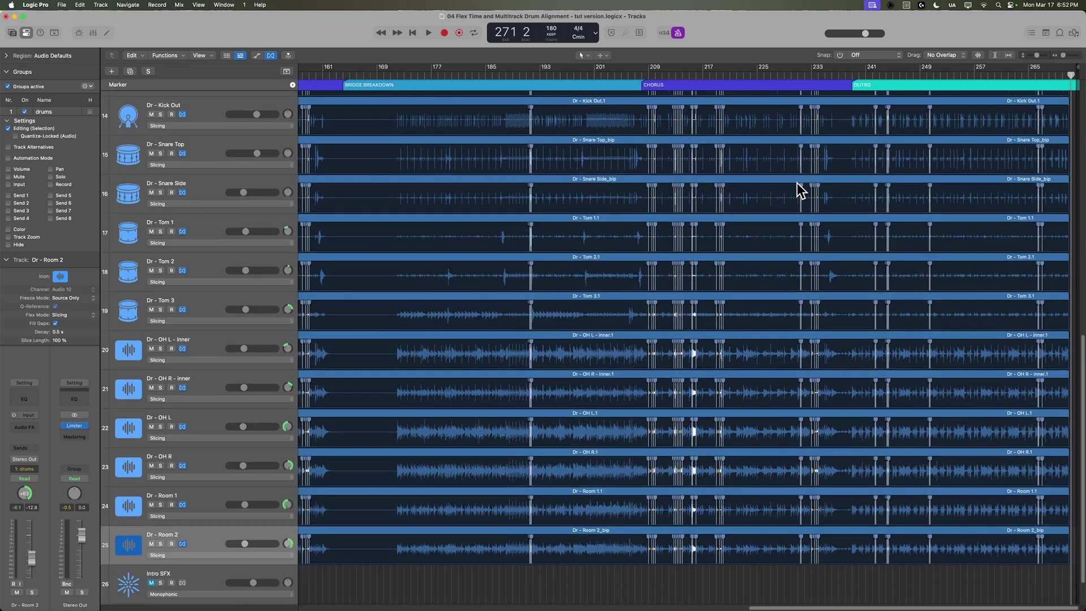
{"action": "scroll", "coordinate": [771, 199], "scroll_direction": "left", "scroll_amount": 5}
{"action": "scroll", "coordinate": [771, 198], "scroll_direction": "right", "scroll_amount": 5}
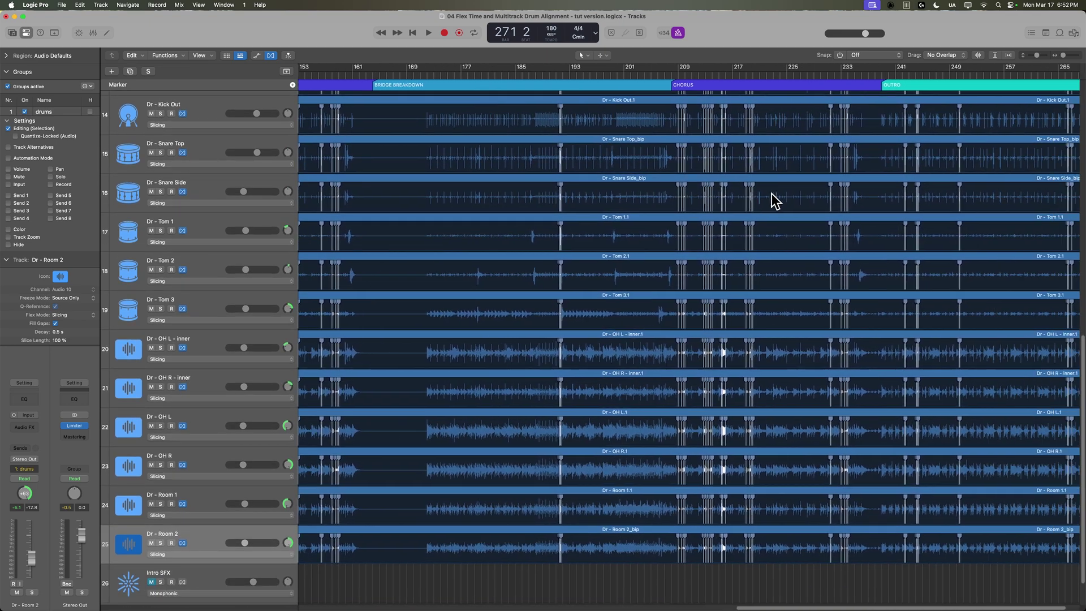
{"action": "scroll", "coordinate": [776, 218], "scroll_direction": "down", "scroll_amount": 1}
{"action": "scroll", "coordinate": [913, 312], "scroll_direction": "up", "scroll_amount": 4}
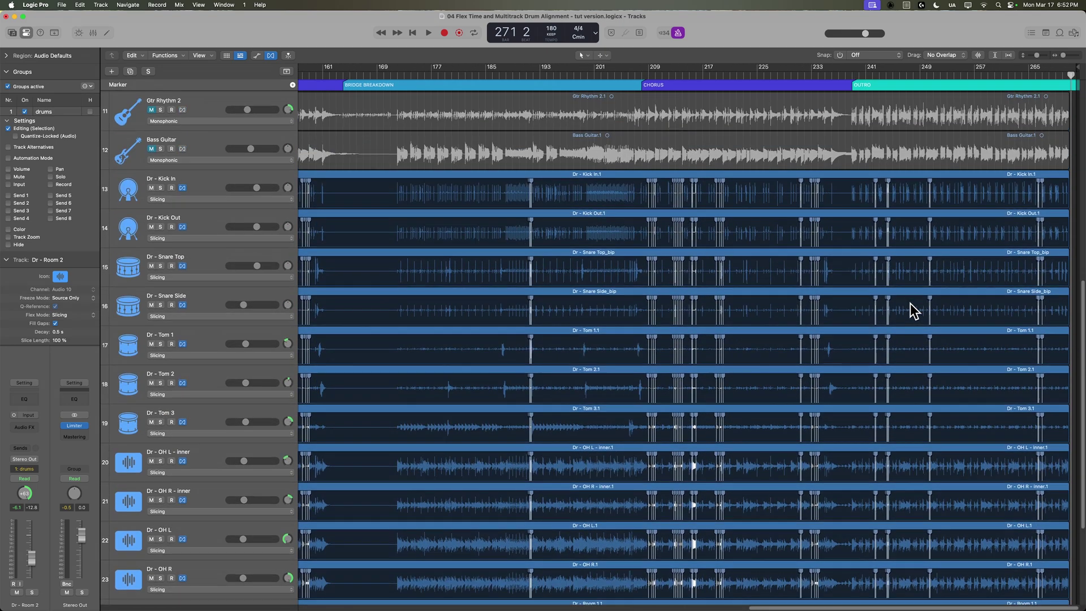
{"action": "scroll", "coordinate": [910, 304], "scroll_direction": "left", "scroll_amount": 20}
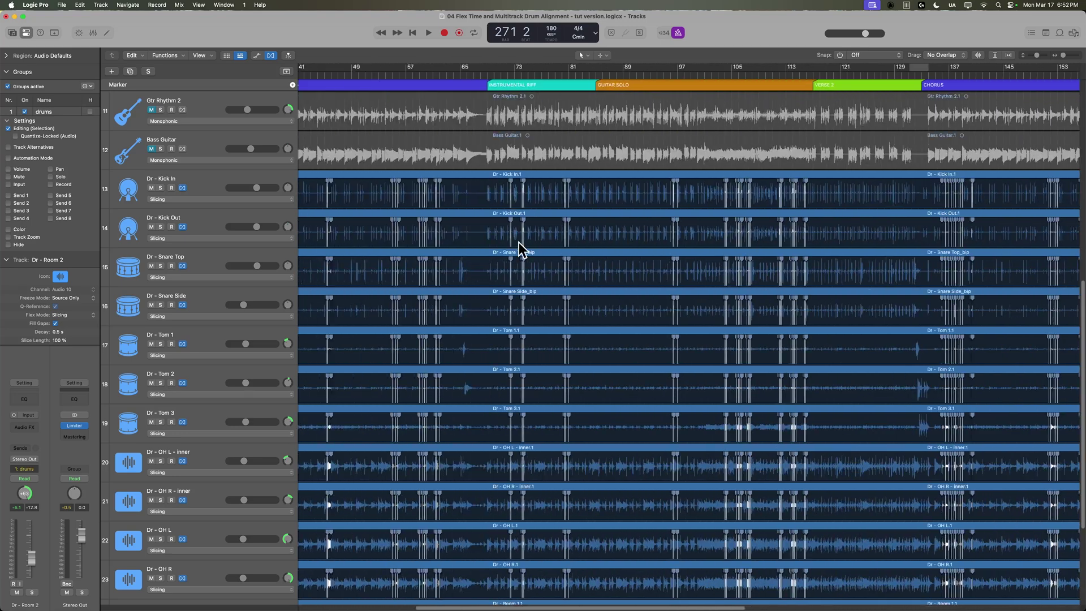
{"action": "scroll", "coordinate": [655, 272], "scroll_direction": "left", "scroll_amount": 10}
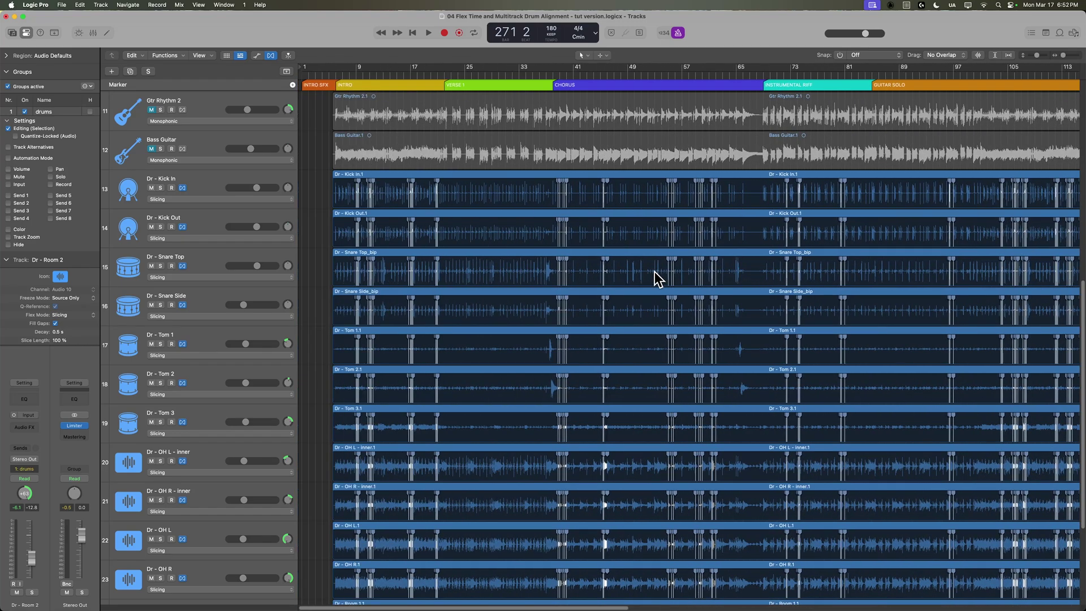
{"action": "scroll", "coordinate": [540, 272], "scroll_direction": "right", "scroll_amount": 20}
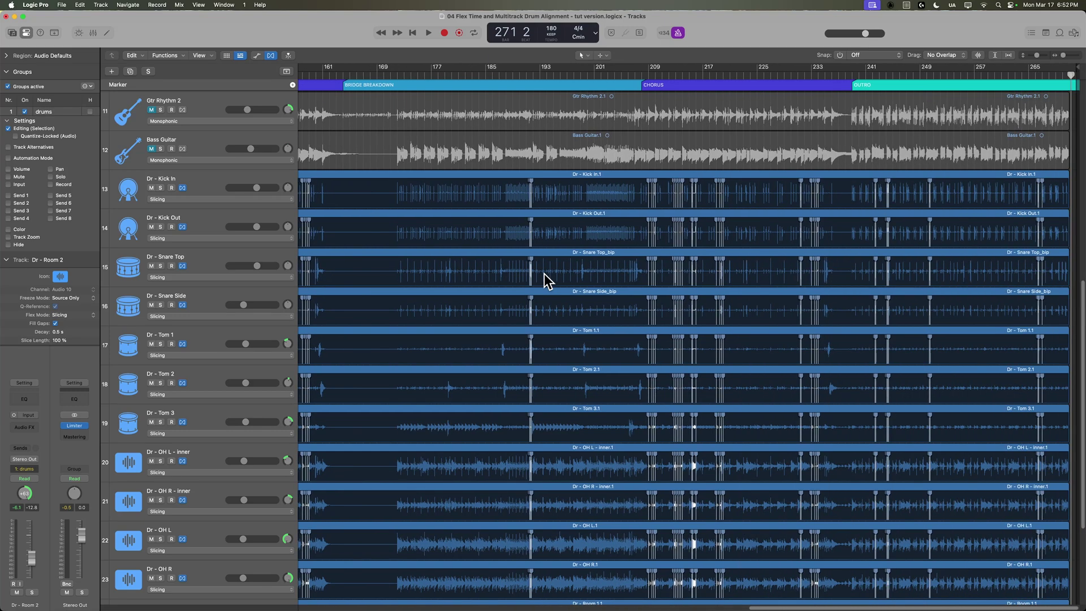
Fit the whole song in view, return the playhead to bar 1, and hide and reshow the flex view.
{"action": "key", "text": "z"}
{"action": "key", "text": "Return"}
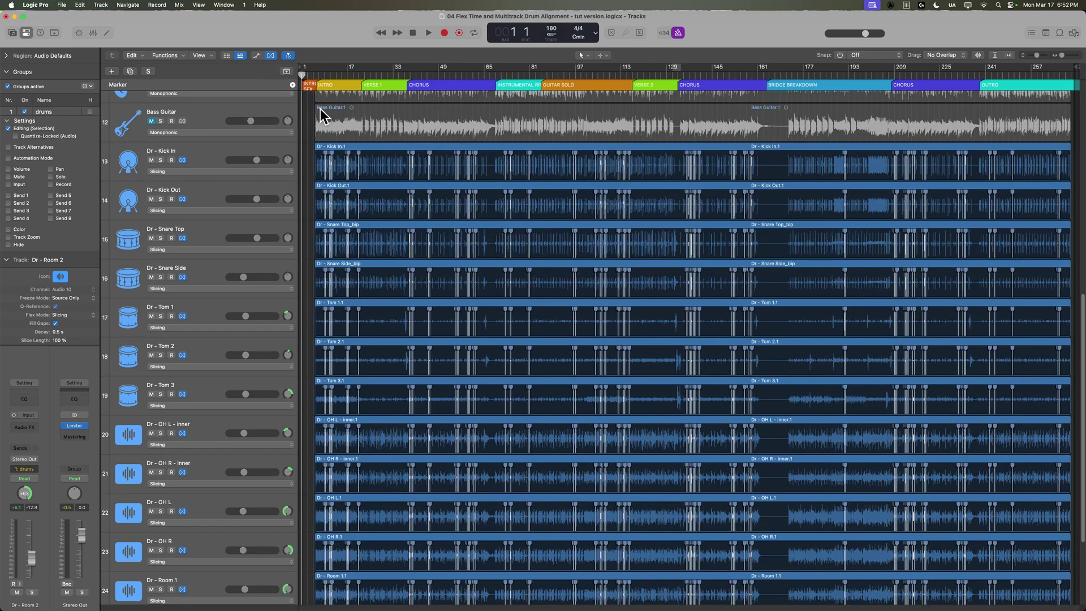
{"action": "left_click", "coordinate": [271, 57]}
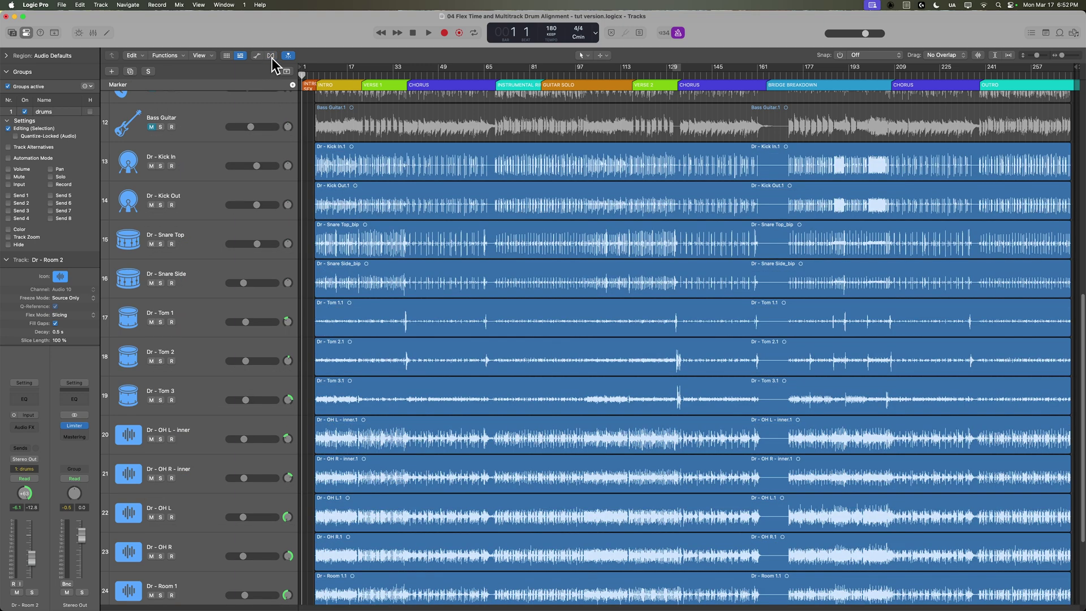
{"action": "left_click", "coordinate": [272, 57]}
Select the Dr - Kick In track with its grouped drum regions and open the Mixer.
{"action": "left_click", "coordinate": [249, 149]}
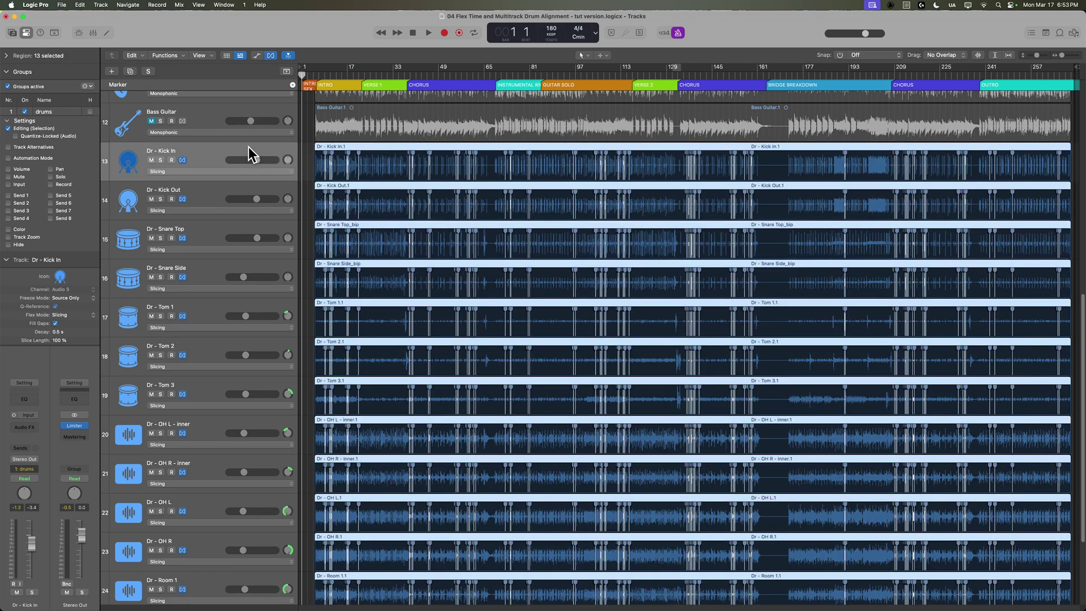
{"action": "key", "text": "x"}
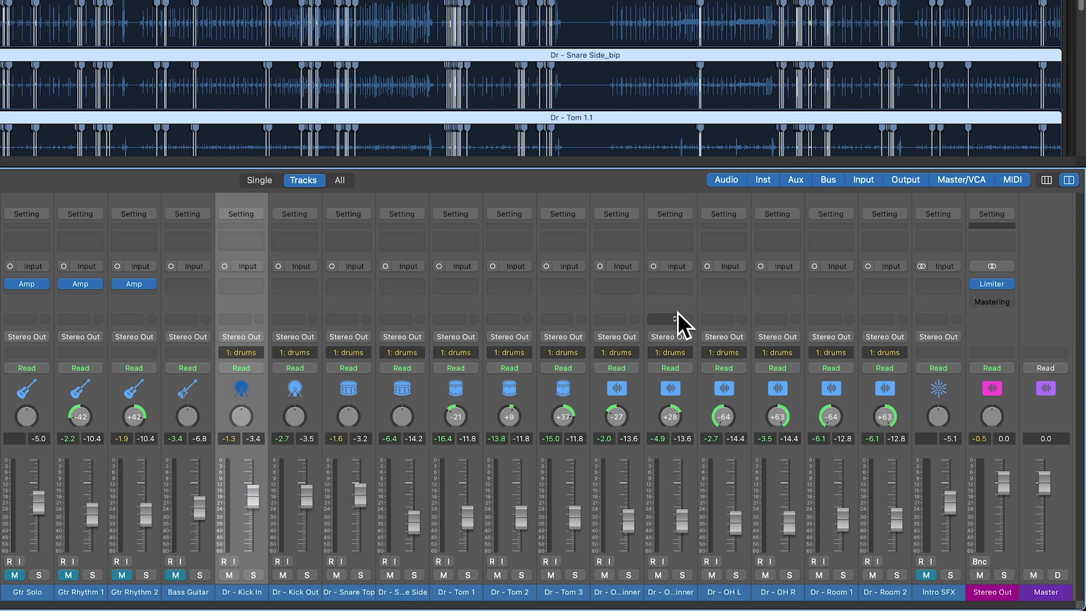
Suspend the drums group, close the Mixer, and select every drum track from Dr - Kick In through Dr - Room 2.
{"action": "key", "text": "g"}
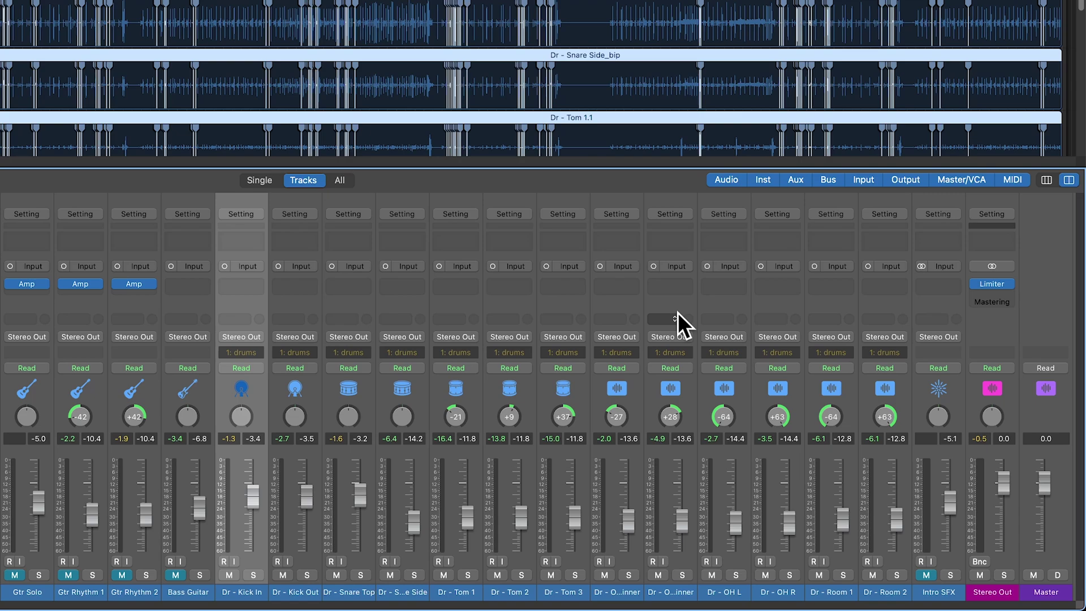
{"action": "key", "text": "x"}
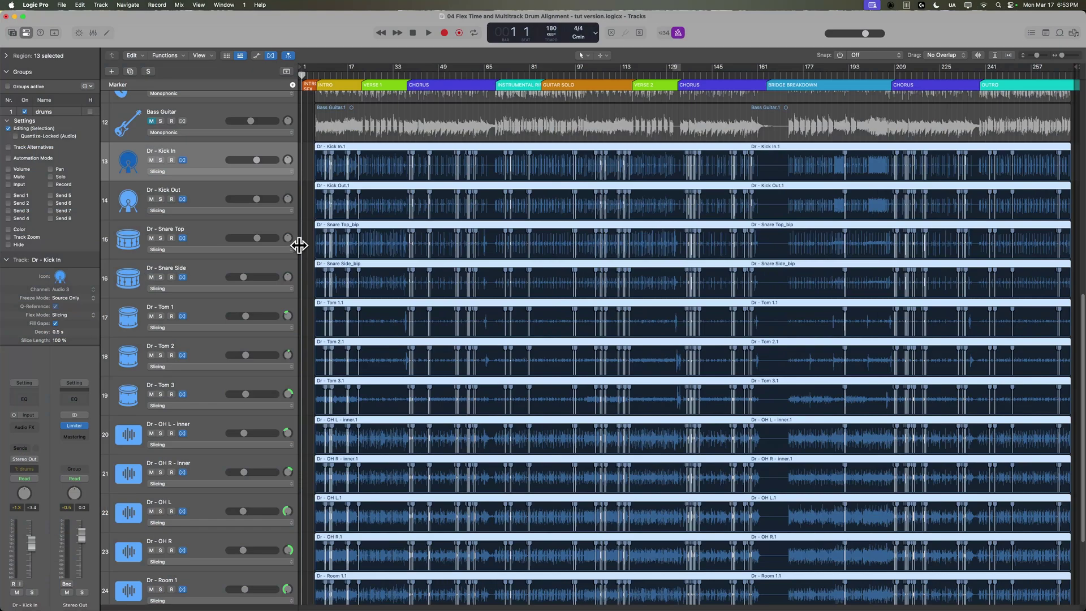
{"action": "scroll", "coordinate": [289, 312], "scroll_direction": "down", "scroll_amount": 5}
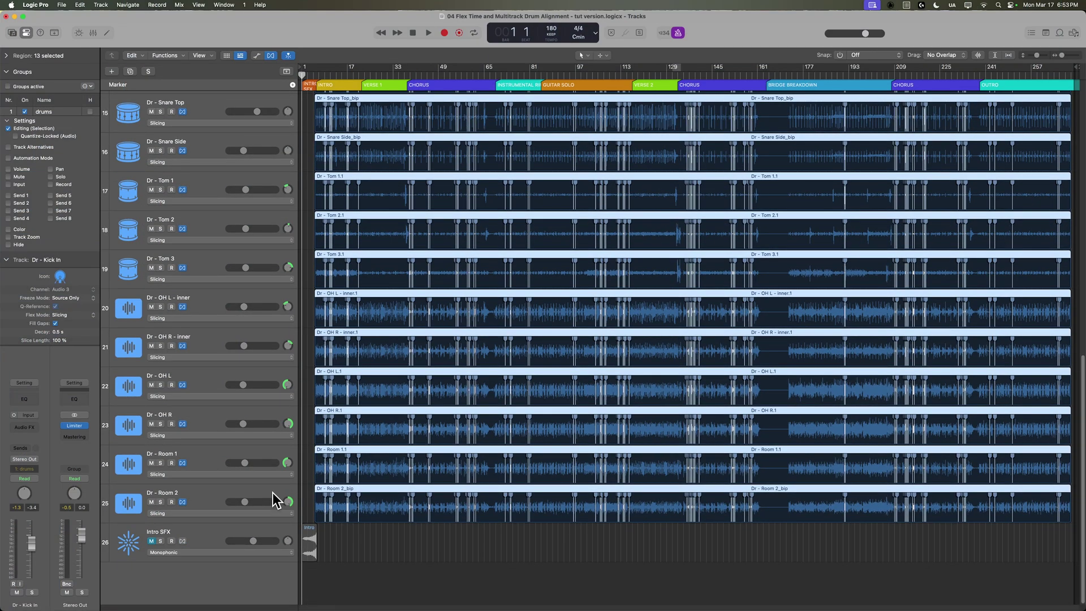
{"action": "left_click", "coordinate": [275, 500]}
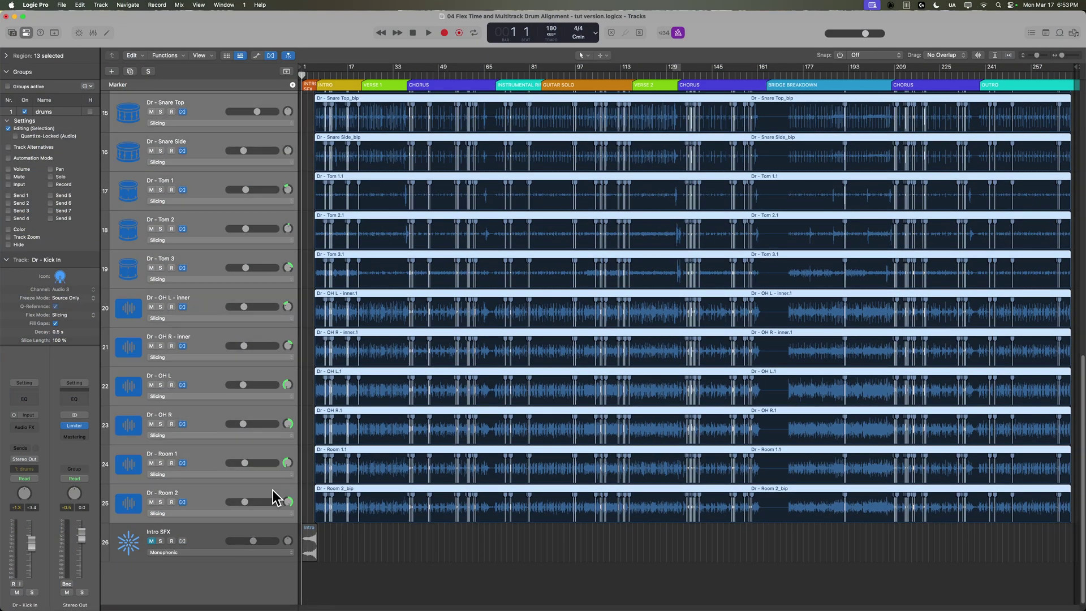
{"action": "scroll", "coordinate": [341, 461], "scroll_direction": "up", "scroll_amount": 3}
Bounce the selected drum regions in place to their source tracks, one file per track, deleting the sources, bypassing effect plug-ins, with normalizing off.
{"action": "key", "text": "ctrl+b"}
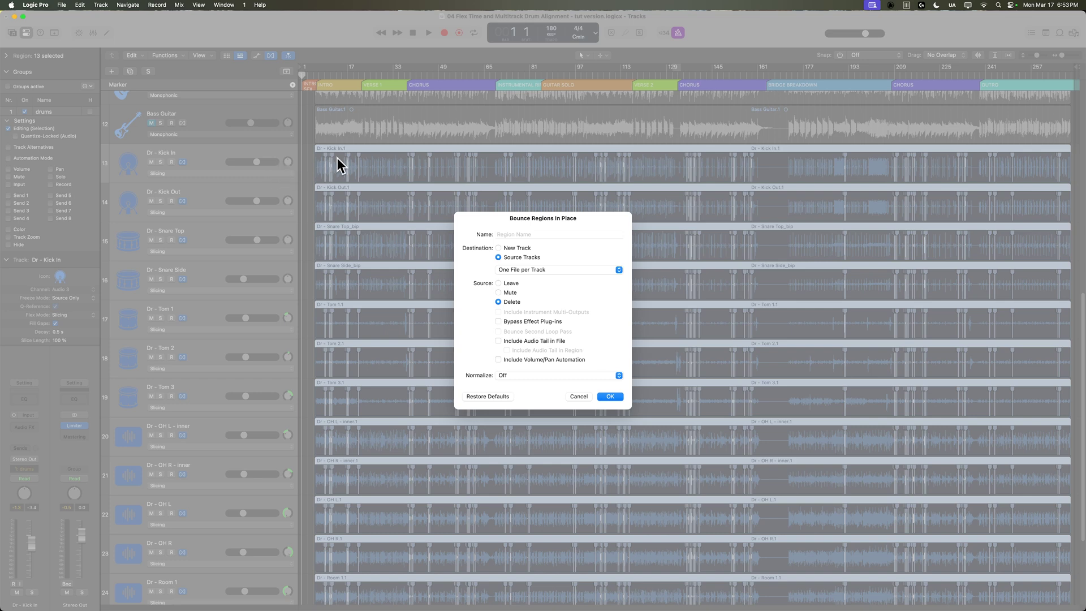
{"action": "left_click", "coordinate": [537, 270]}
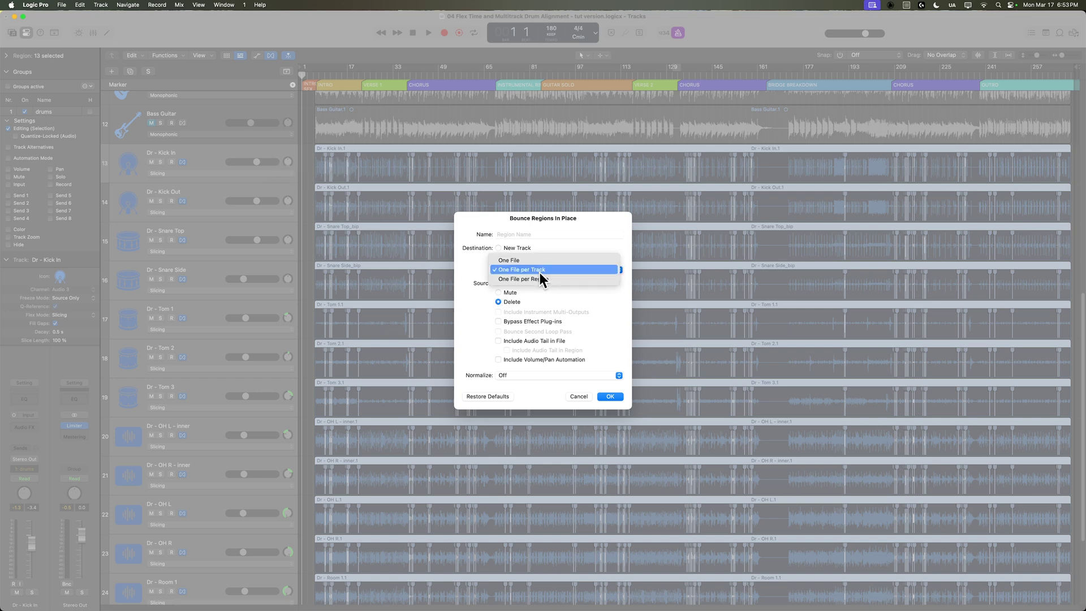
{"action": "left_click", "coordinate": [540, 273]}
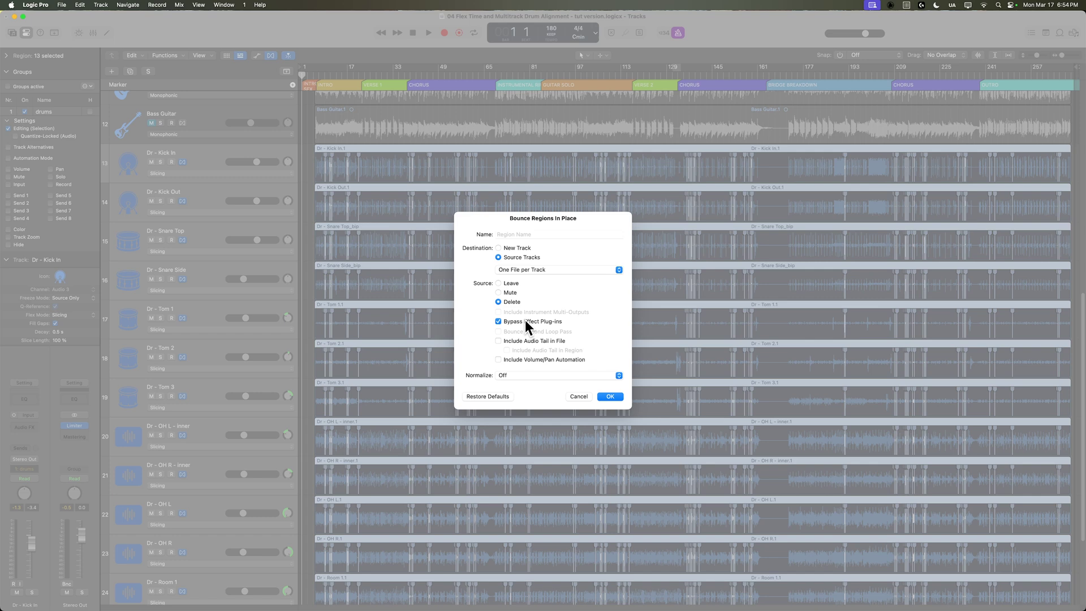
{"action": "left_click", "coordinate": [522, 373]}
{"action": "left_click", "coordinate": [527, 377]}
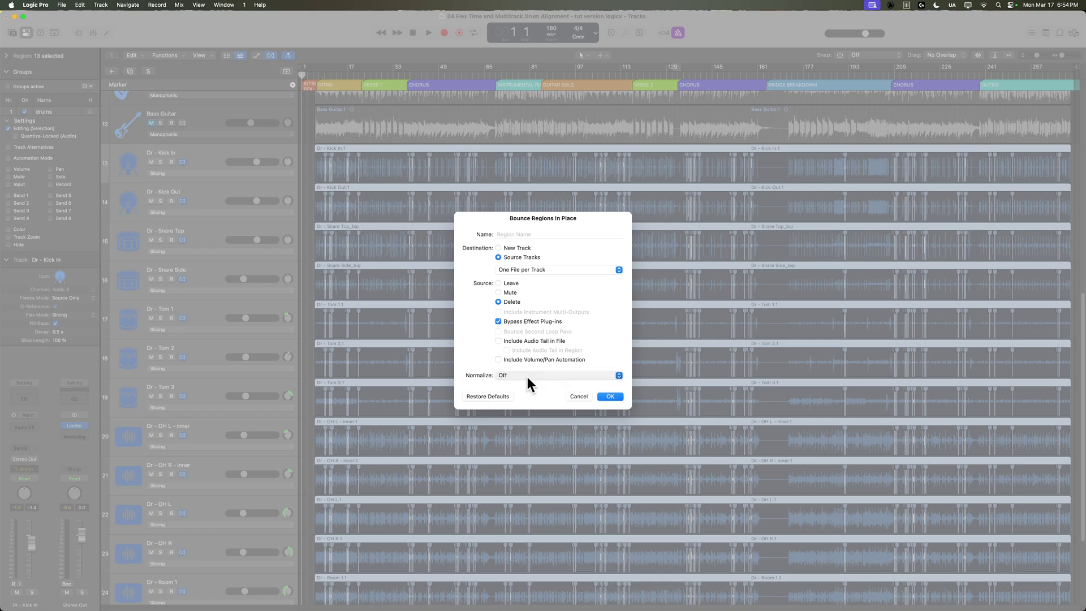
{"action": "left_click", "coordinate": [612, 397]}
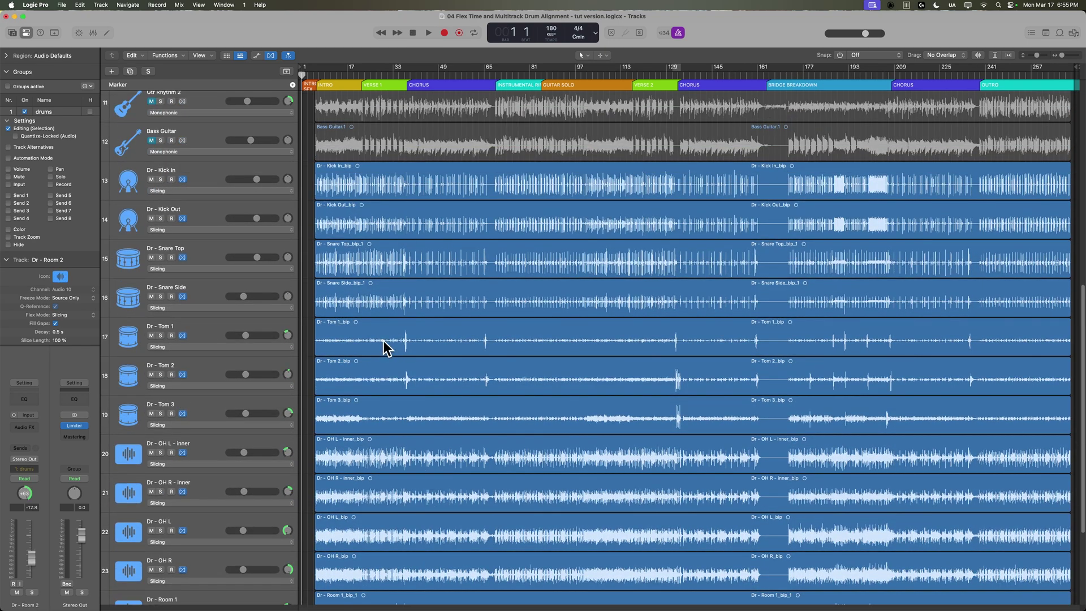
Turn Flex off on all drum tracks from Dr - Kick In through Dr - Room 2, hide the flex view, and deselect the regions.
{"action": "left_click", "coordinate": [243, 167]}
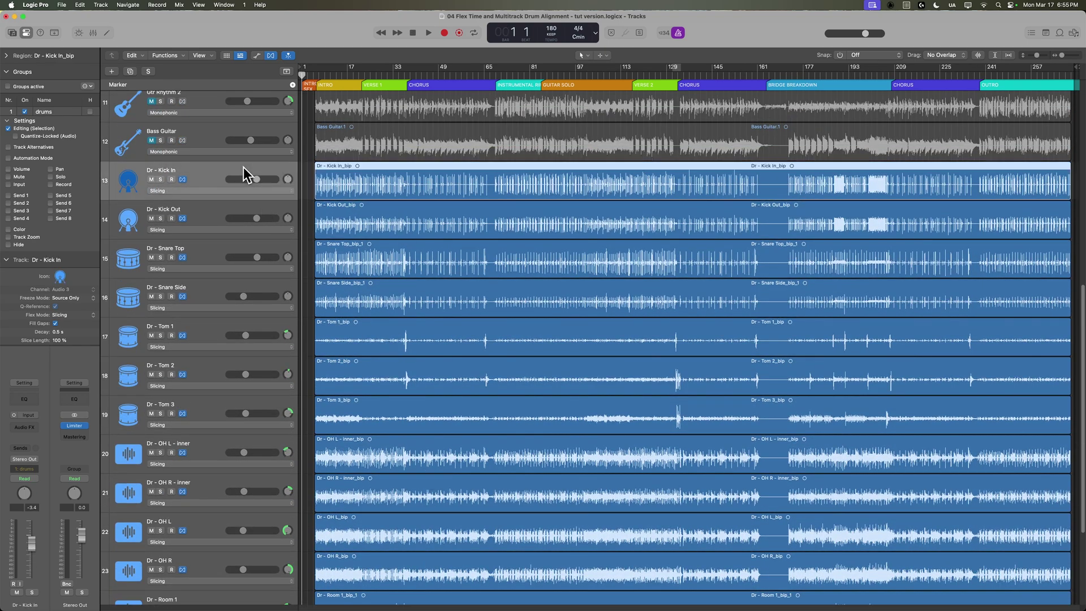
{"action": "scroll", "coordinate": [274, 419], "scroll_direction": "down", "scroll_amount": 5}
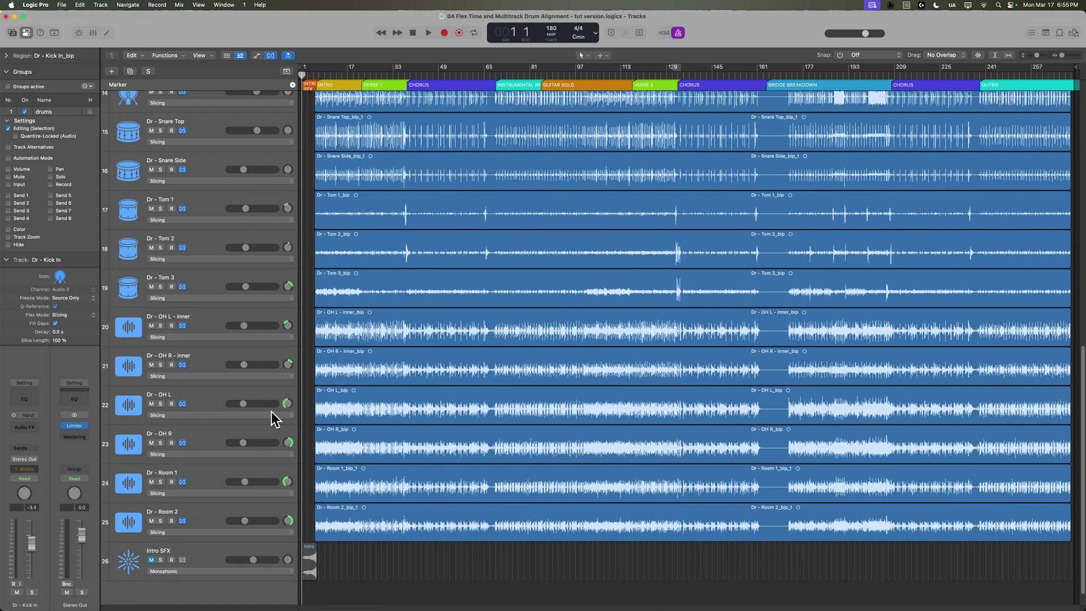
{"action": "left_click", "coordinate": [216, 513], "text": "shift"}
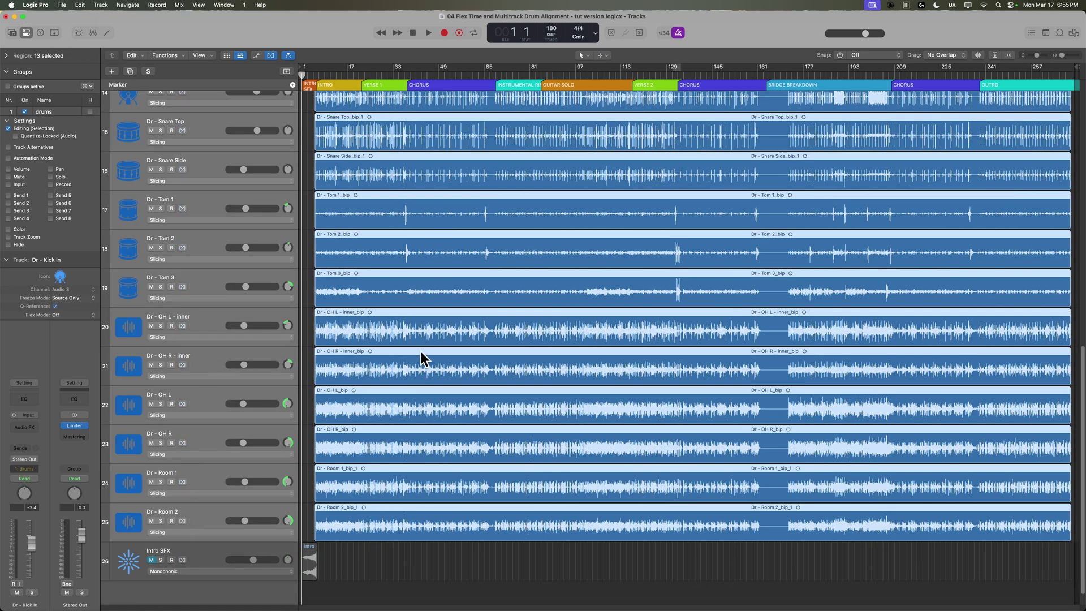
{"action": "scroll", "coordinate": [432, 390], "scroll_direction": "up", "scroll_amount": 6}
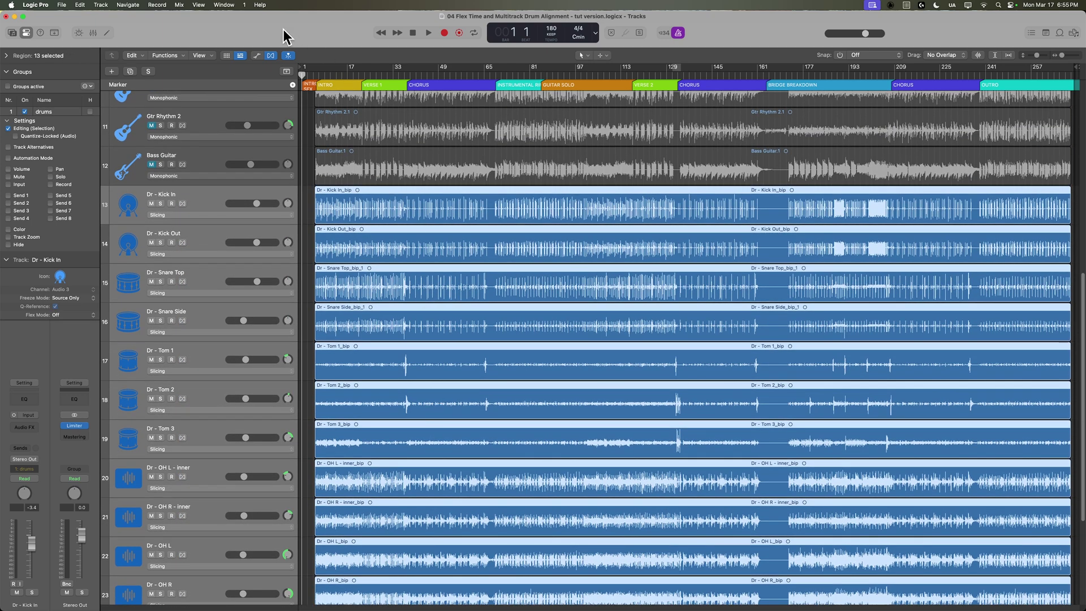
{"action": "left_click", "coordinate": [271, 55]}
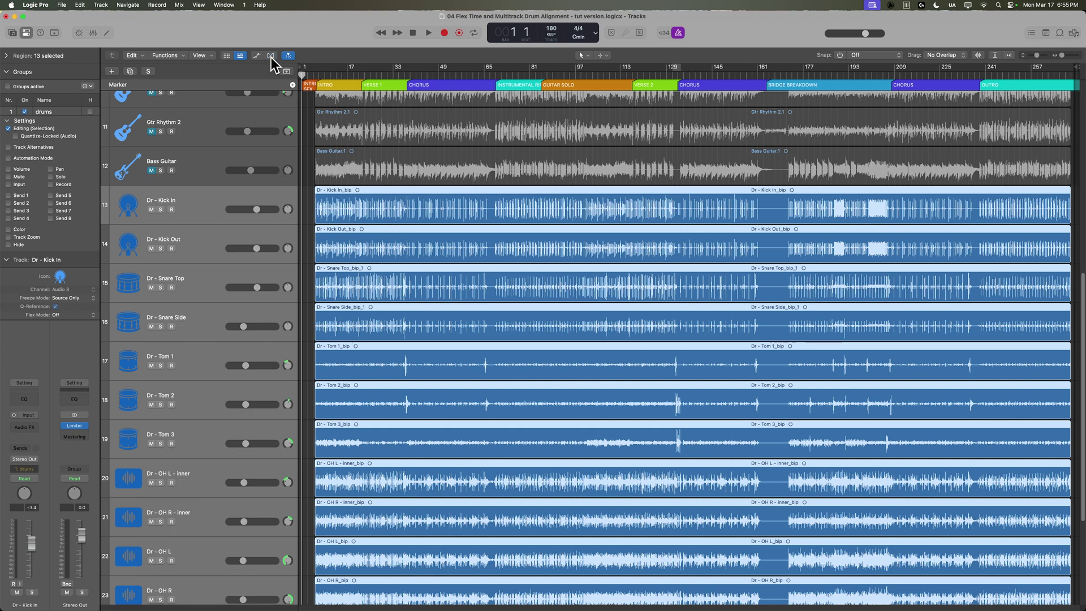
{"action": "left_click", "coordinate": [309, 153]}
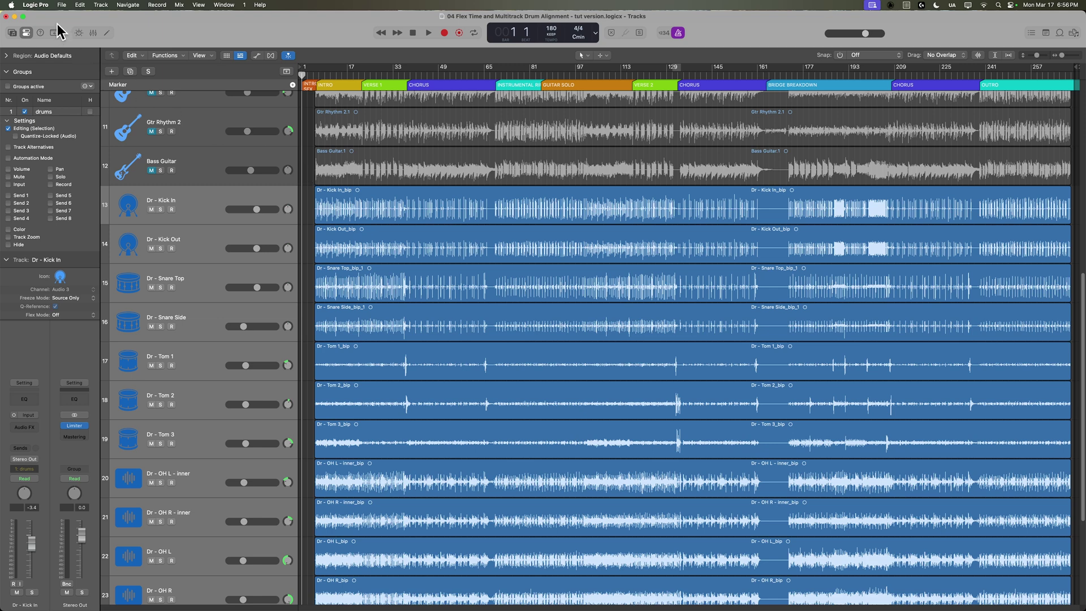
Open the audio device settings and choose 1,024 samples as the I/O buffer size.
{"action": "left_click", "coordinate": [44, 6]}
{"action": "mouse_move", "coordinate": [48, 29]}
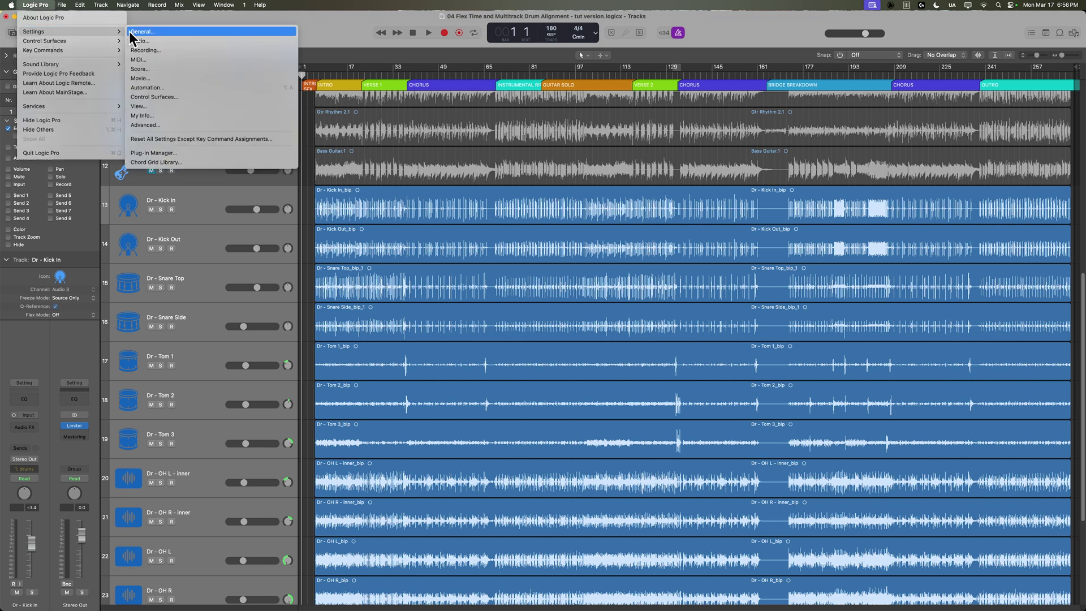
{"action": "left_click", "coordinate": [150, 39]}
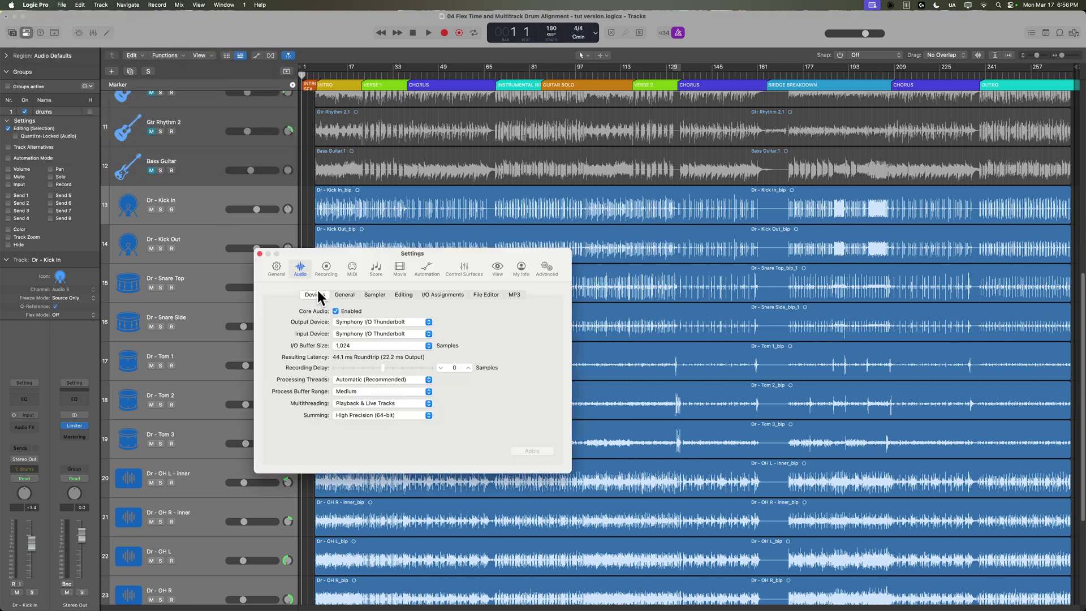
{"action": "left_click", "coordinate": [348, 345]}
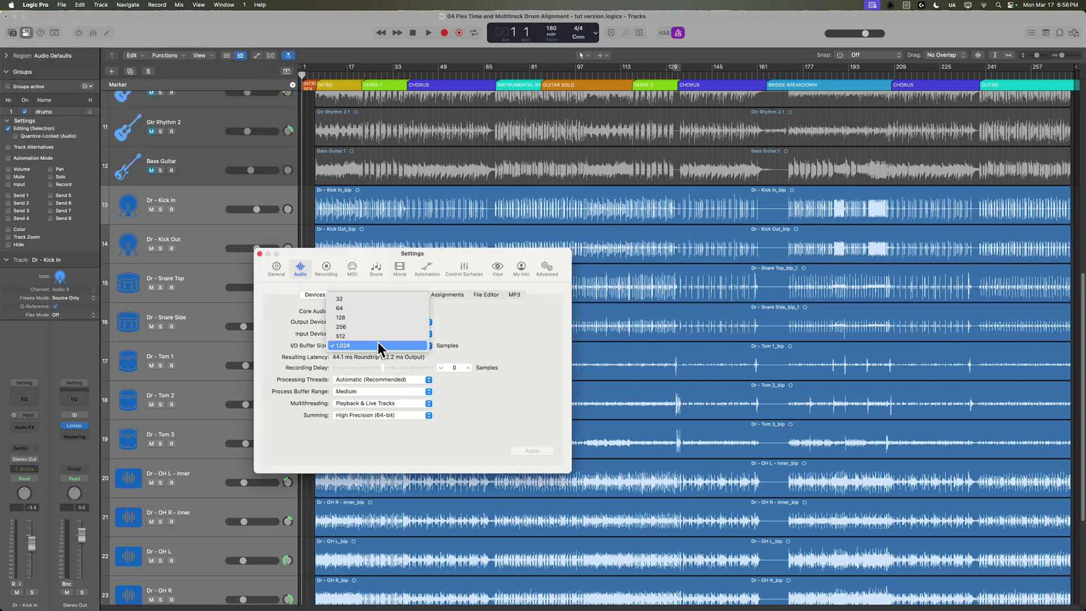
{"action": "left_click", "coordinate": [378, 345]}
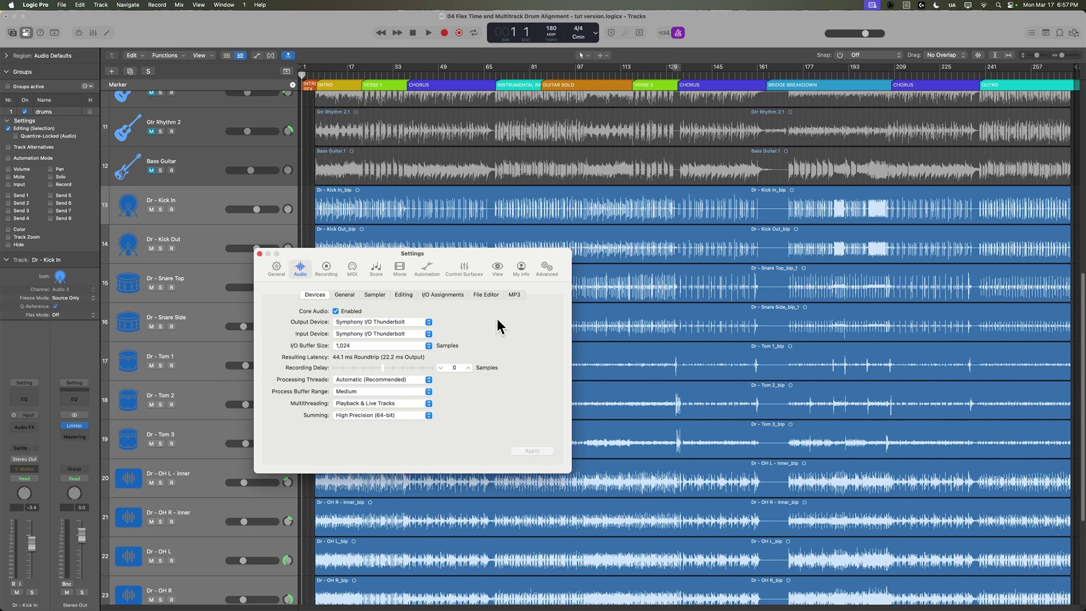
{"action": "left_click", "coordinate": [422, 346]}
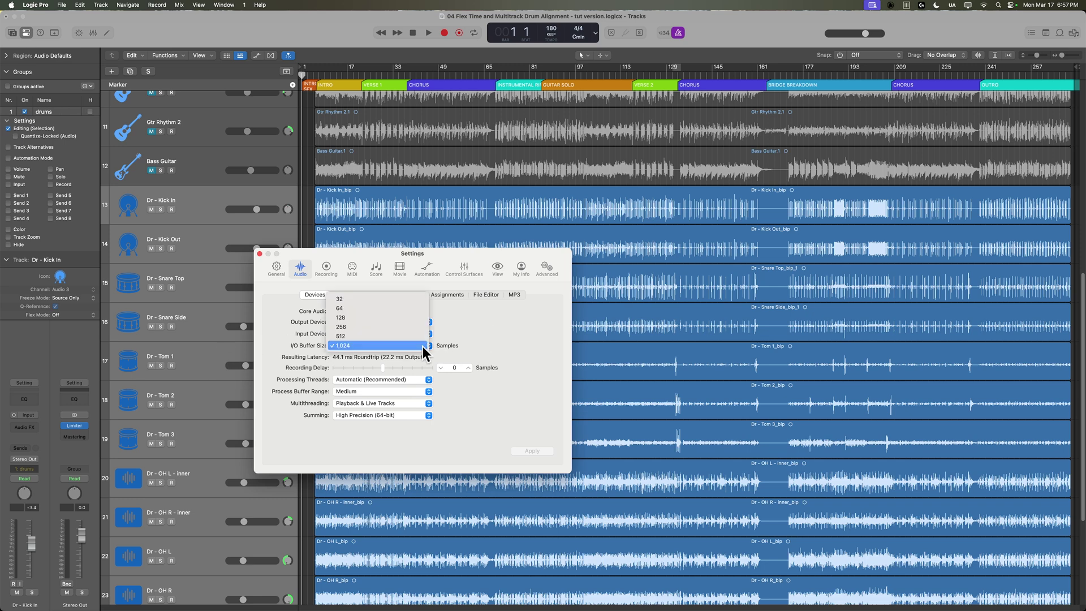
{"action": "left_click", "coordinate": [422, 346]}
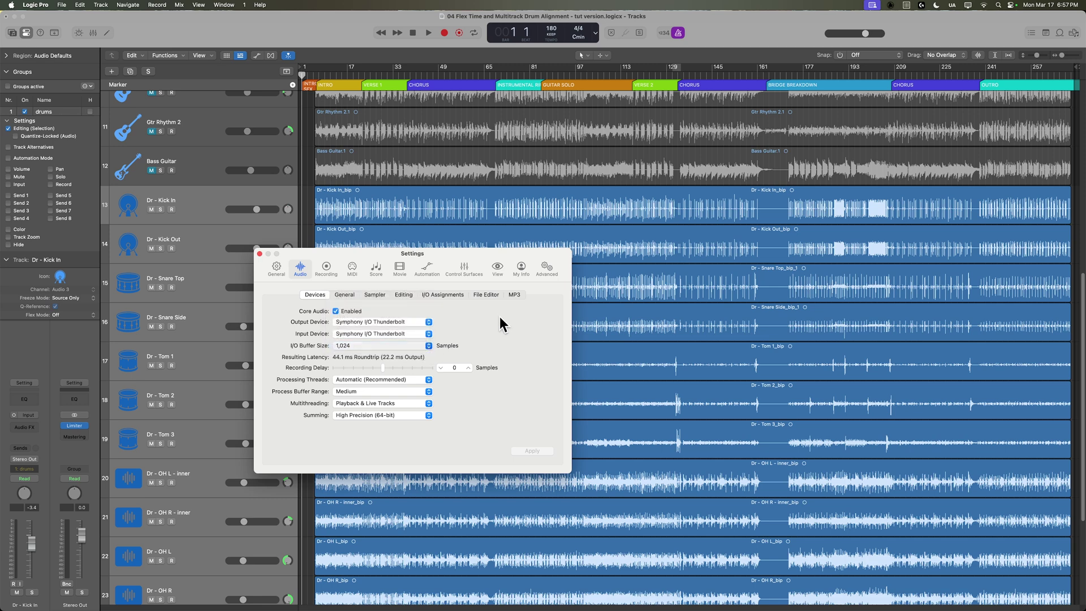